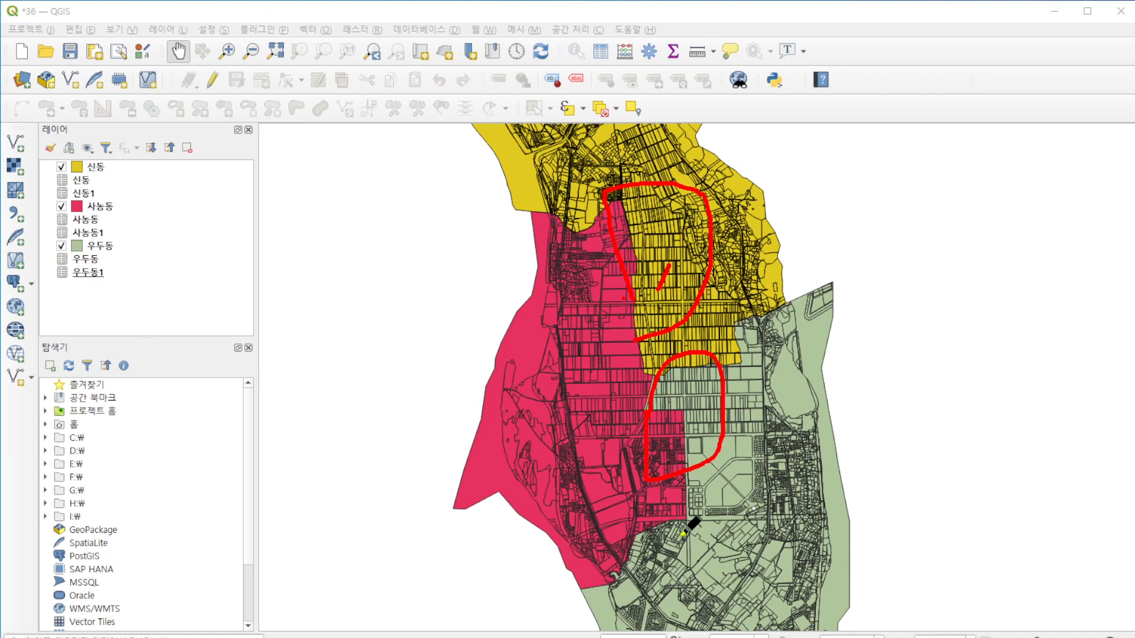
{"action": "mouse_move", "coordinate": [570, 601]}
{"action": "left_mouse_down"}
{"action": "mouse_move", "coordinate": [712, 550]}
{"action": "mouse_move", "coordinate": [639, 242]}
{"action": "left_mouse_up"}
{"action": "left_click_drag", "start_coordinate": [566, 171], "coordinate": [663, 300]}
{"action": "mouse_move", "coordinate": [512, 168]}
{"action": "left_mouse_down"}
{"action": "mouse_move", "coordinate": [631, 183]}
{"action": "mouse_move", "coordinate": [707, 388]}
{"action": "mouse_move", "coordinate": [705, 492]}
{"action": "mouse_move", "coordinate": [602, 629]}
{"action": "mouse_move", "coordinate": [642, 586]}
{"action": "left_mouse_up"}
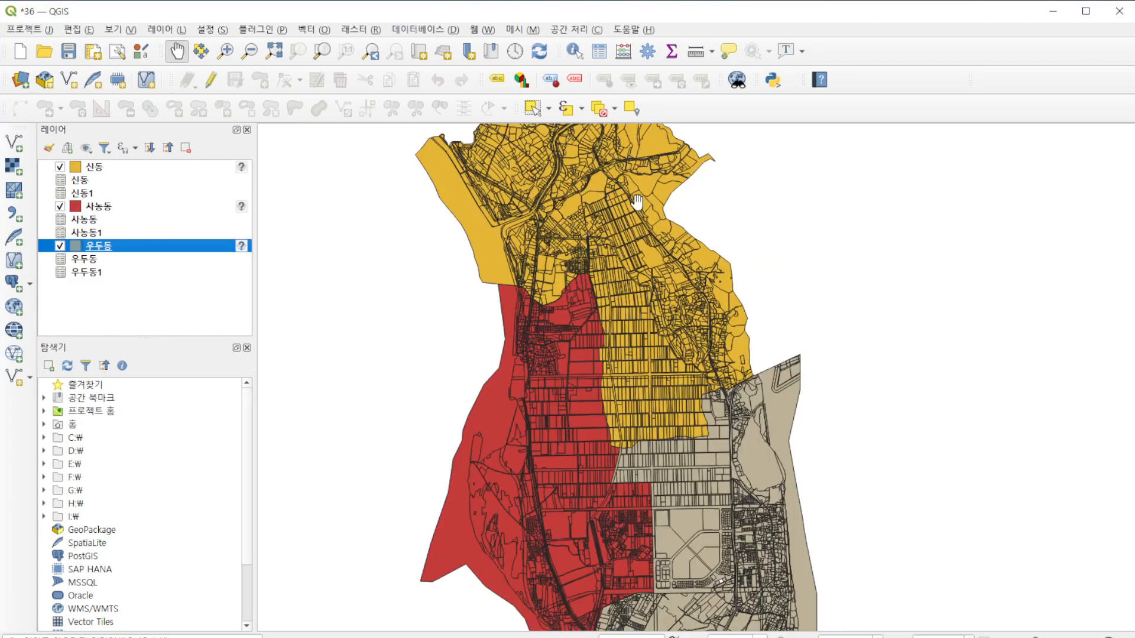
{"action": "scroll", "coordinate": [636, 201], "scroll_direction": "down", "scroll_amount": 1}
{"action": "scroll", "coordinate": [613, 148], "scroll_direction": "up", "scroll_amount": 1}
{"action": "scroll", "coordinate": [613, 148], "scroll_direction": "down", "scroll_amount": 1}
{"action": "scroll", "coordinate": [613, 149], "scroll_direction": "up", "scroll_amount": 1}
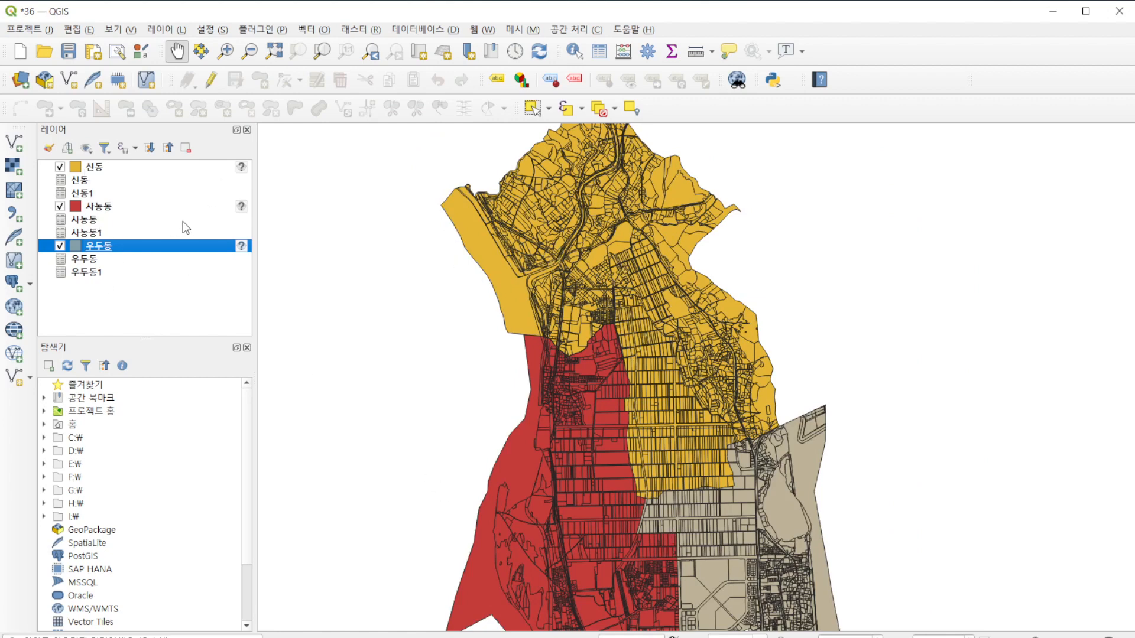
Step: Switch the symbology of the 신동 polygon layer to categorized (분류값 사용)
{"action": "left_click", "coordinate": [94, 168]}
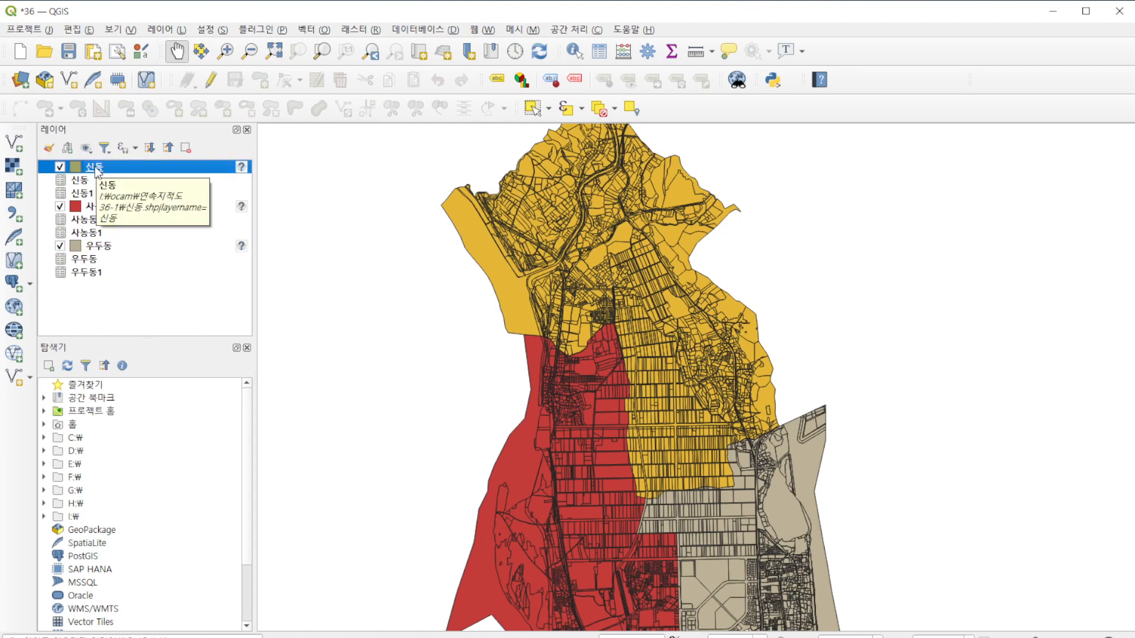
{"action": "right_click", "coordinate": [115, 167]}
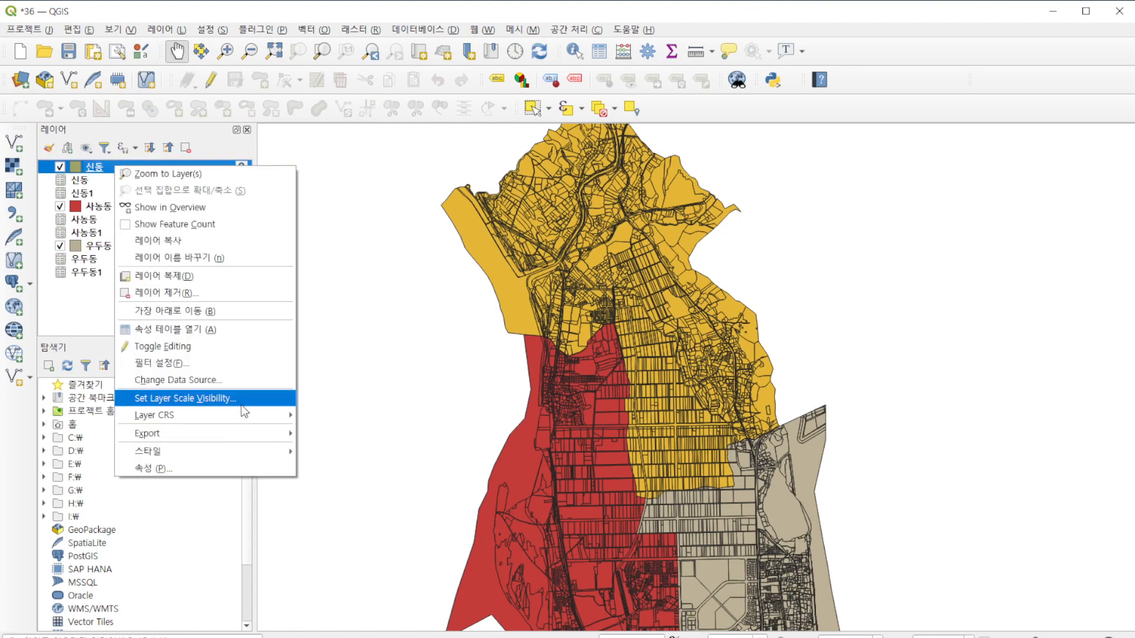
{"action": "left_click", "coordinate": [203, 470]}
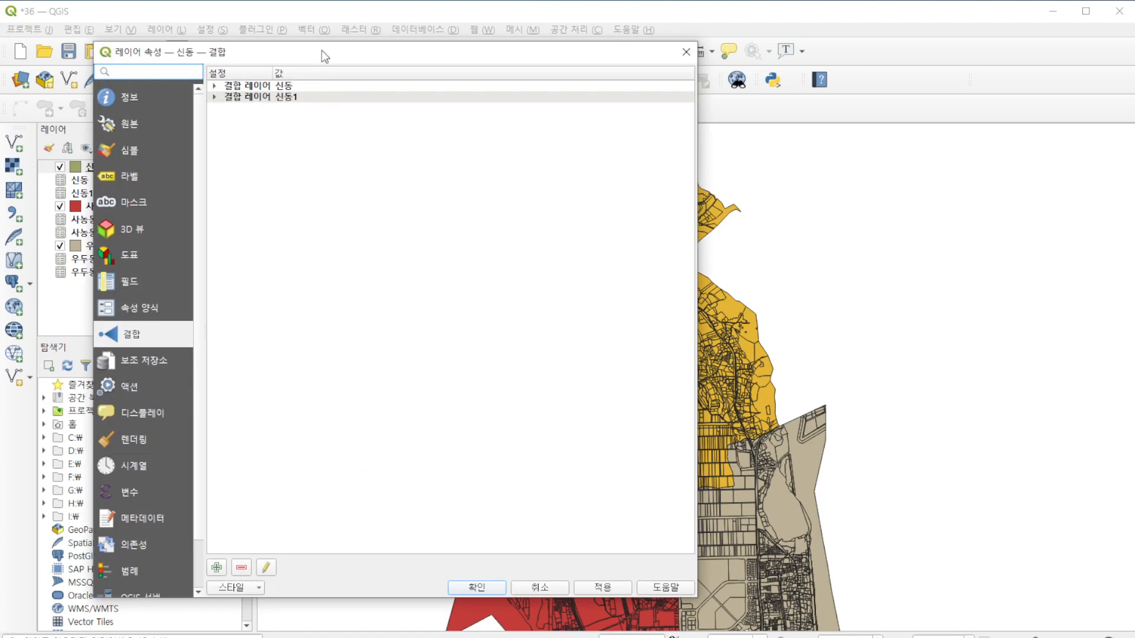
{"action": "left_click_drag", "start_coordinate": [322, 51], "coordinate": [288, 57]}
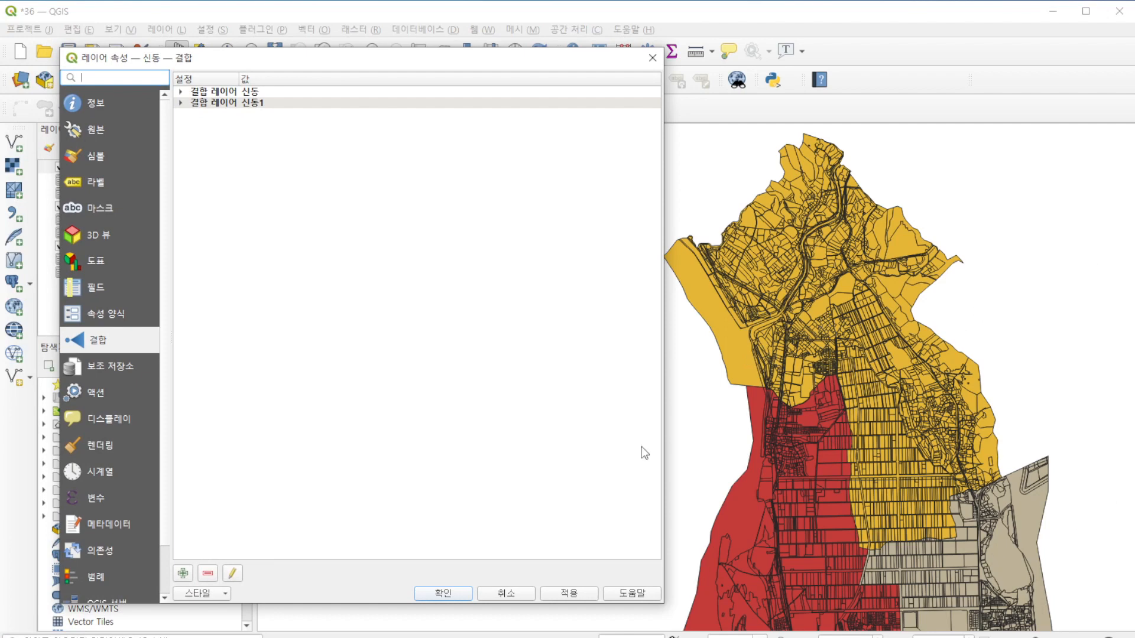
{"action": "left_click", "coordinate": [92, 157]}
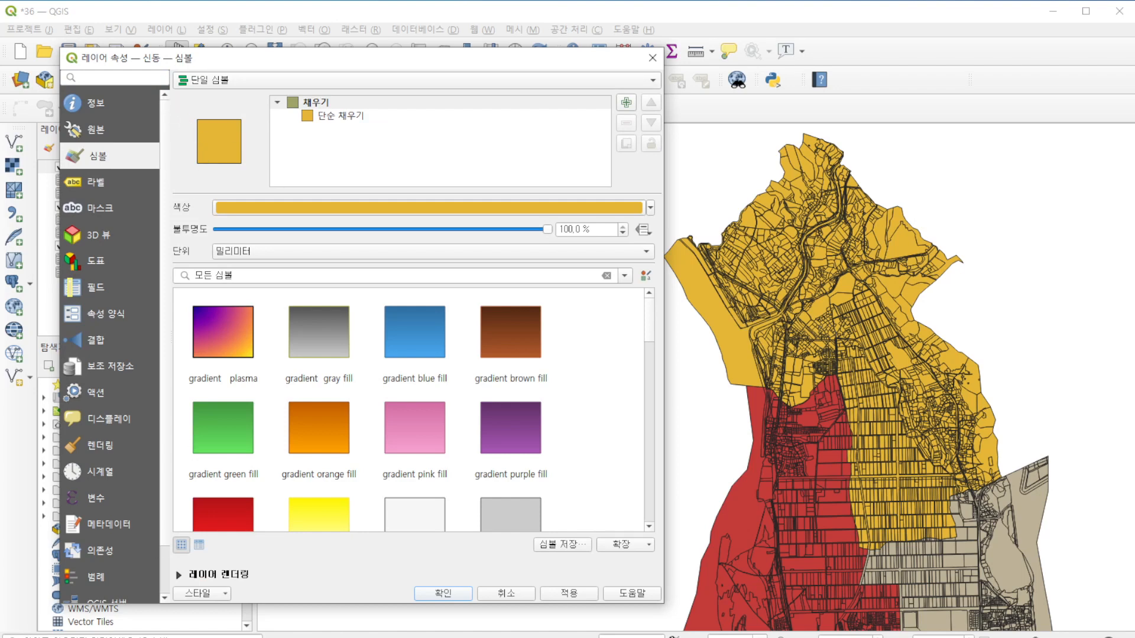
{"action": "mouse_move", "coordinate": [235, 98]}
{"action": "left_mouse_down"}
{"action": "mouse_move", "coordinate": [181, 83]}
{"action": "mouse_move", "coordinate": [224, 74]}
{"action": "mouse_move", "coordinate": [234, 100]}
{"action": "left_mouse_up"}
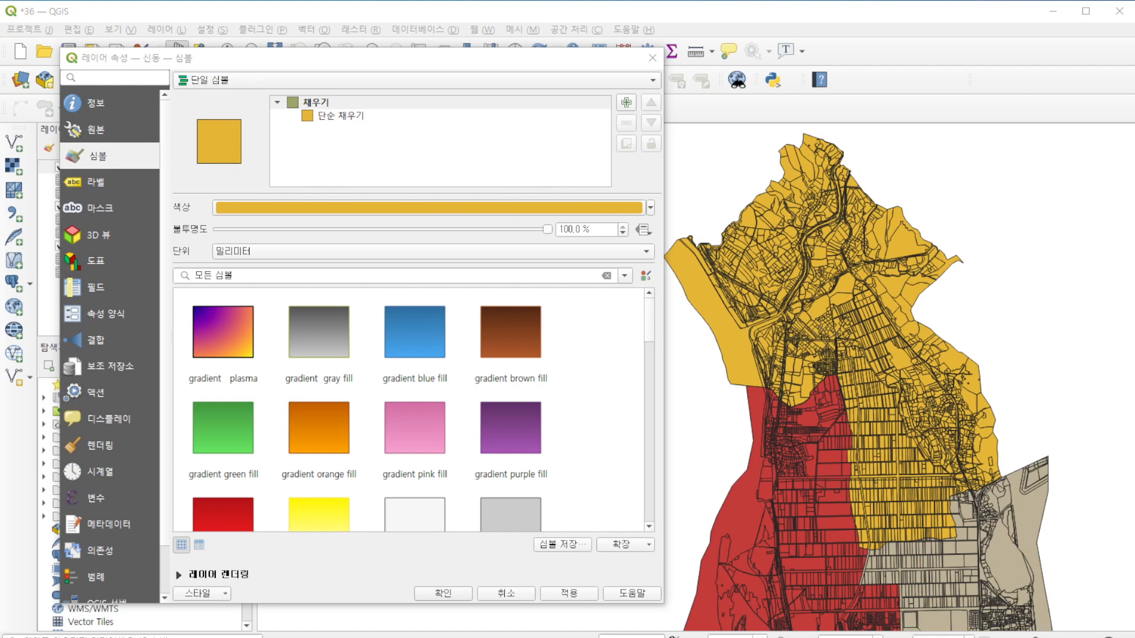
{"action": "left_click", "coordinate": [222, 81]}
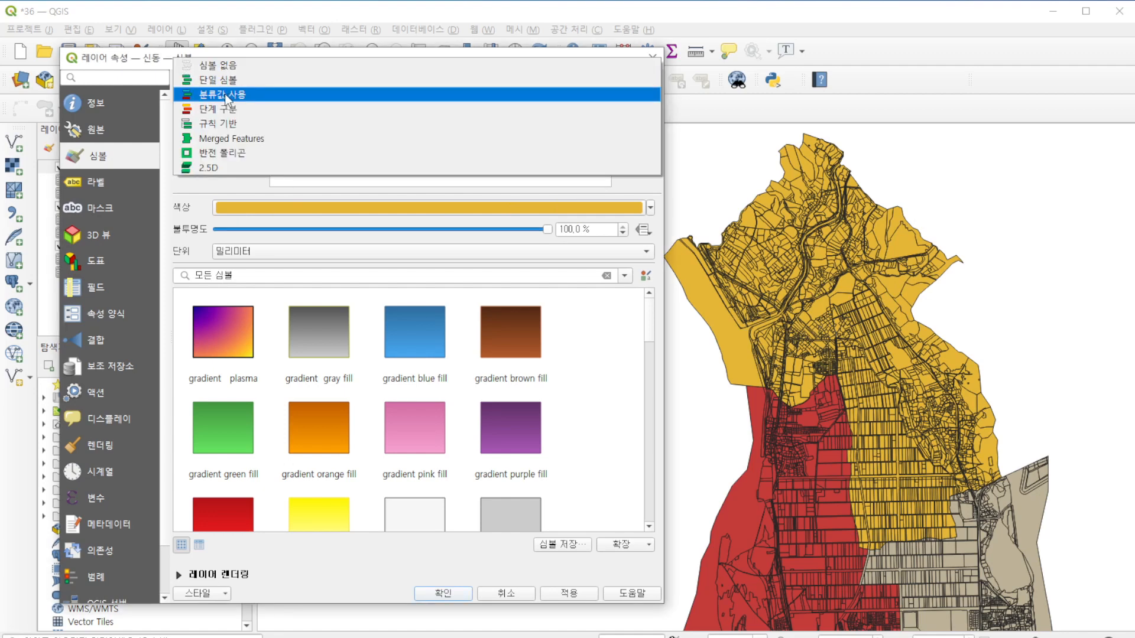
{"action": "left_click", "coordinate": [226, 96]}
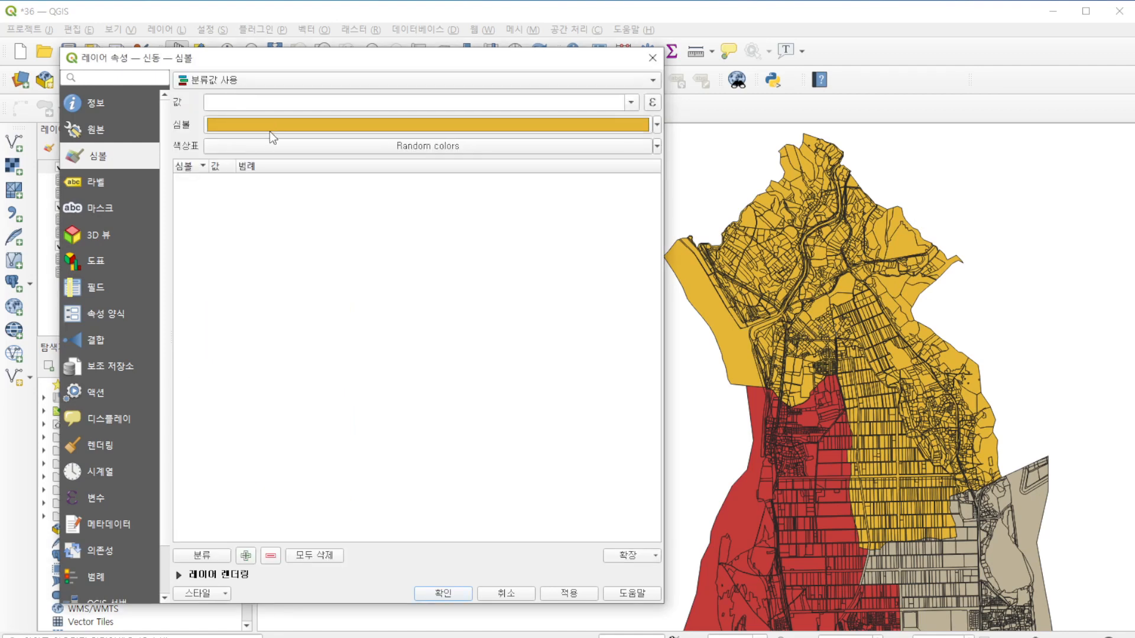
{"action": "mouse_move", "coordinate": [276, 132]}
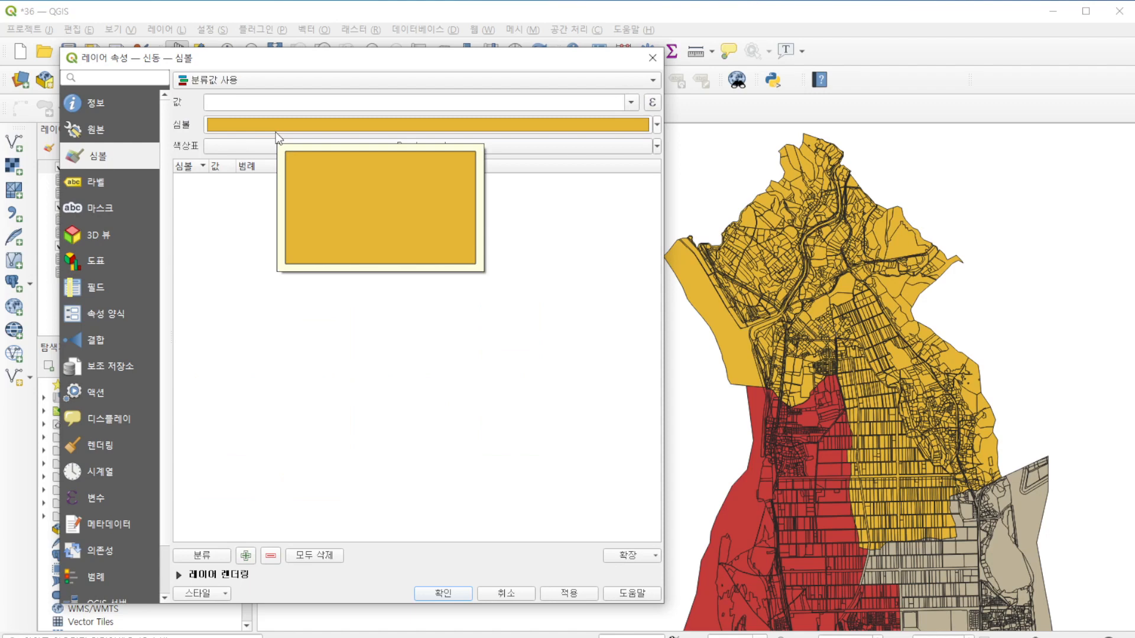
Step: Choose 신동_비고 as the field that the 신동 layer's categories are based on
{"action": "left_click", "coordinate": [632, 106]}
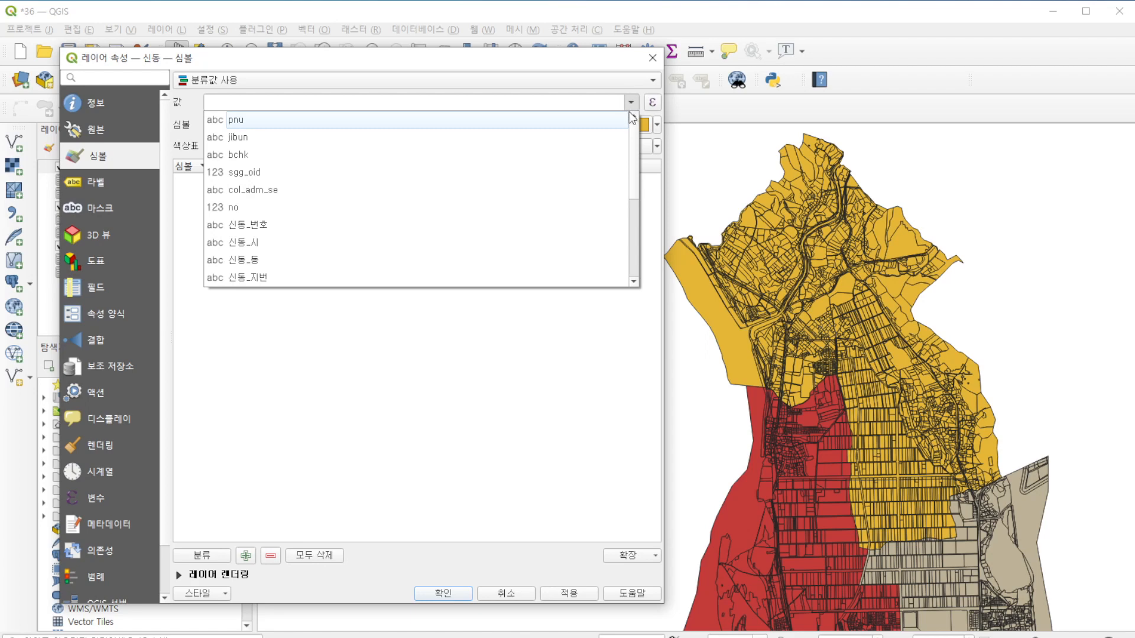
{"action": "left_click", "coordinate": [632, 105]}
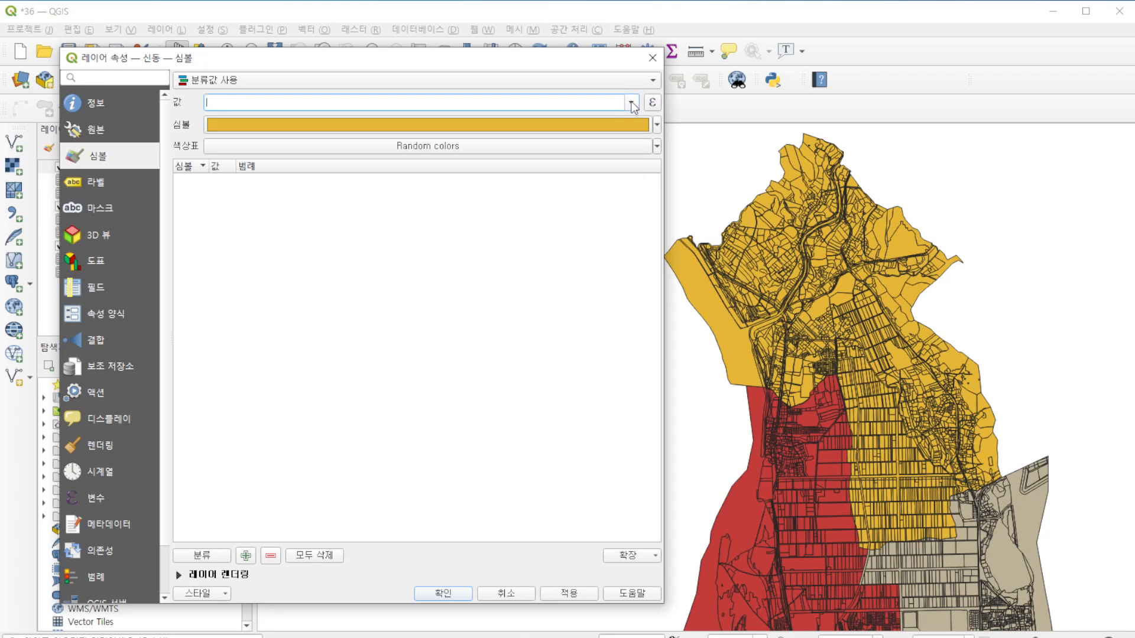
{"action": "left_click", "coordinate": [632, 105]}
{"action": "scroll", "coordinate": [484, 253], "scroll_direction": "down", "scroll_amount": 2}
{"action": "scroll", "coordinate": [475, 253], "scroll_direction": "down", "scroll_amount": 1}
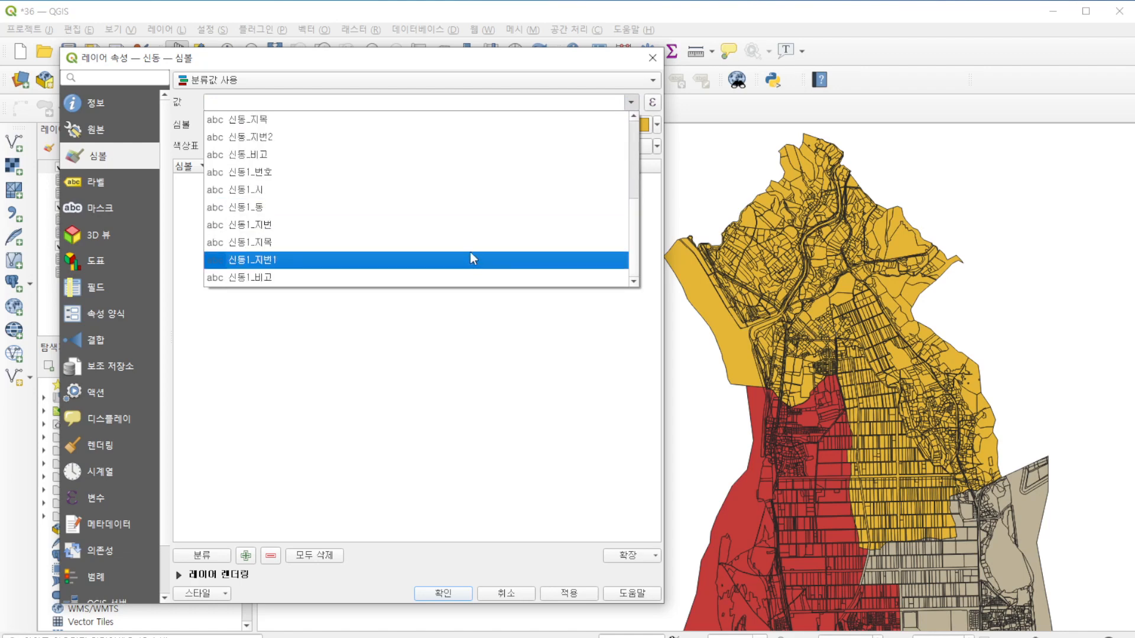
{"action": "left_click", "coordinate": [364, 155]}
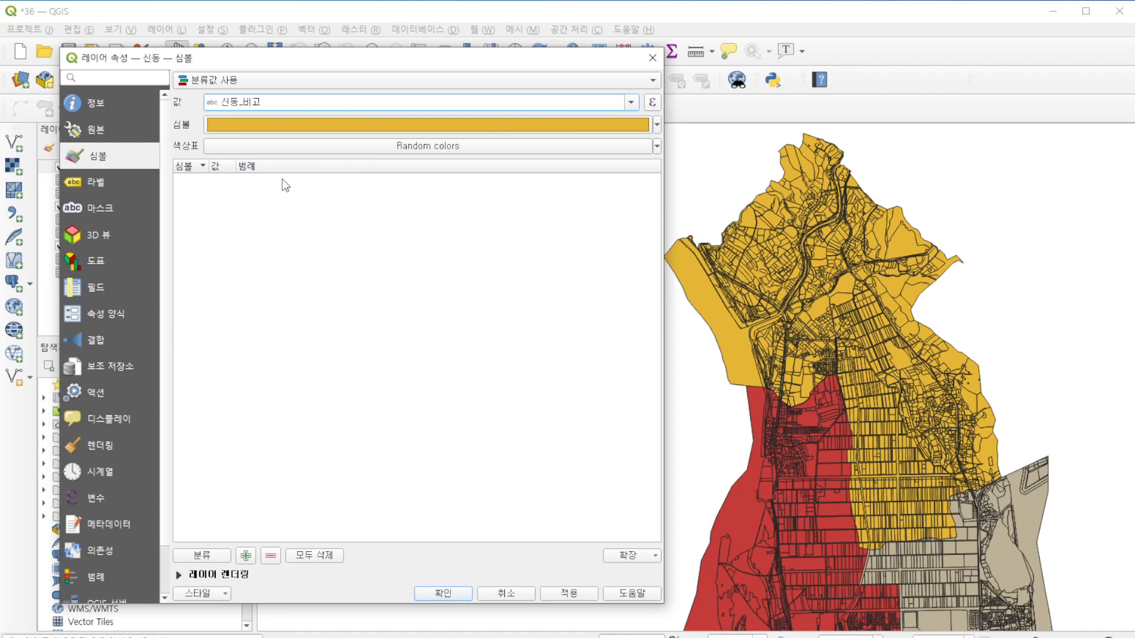
Step: Turn the classification value into an expression and extend the 신동_비고 field with like'1' or
{"action": "left_click", "coordinate": [653, 104]}
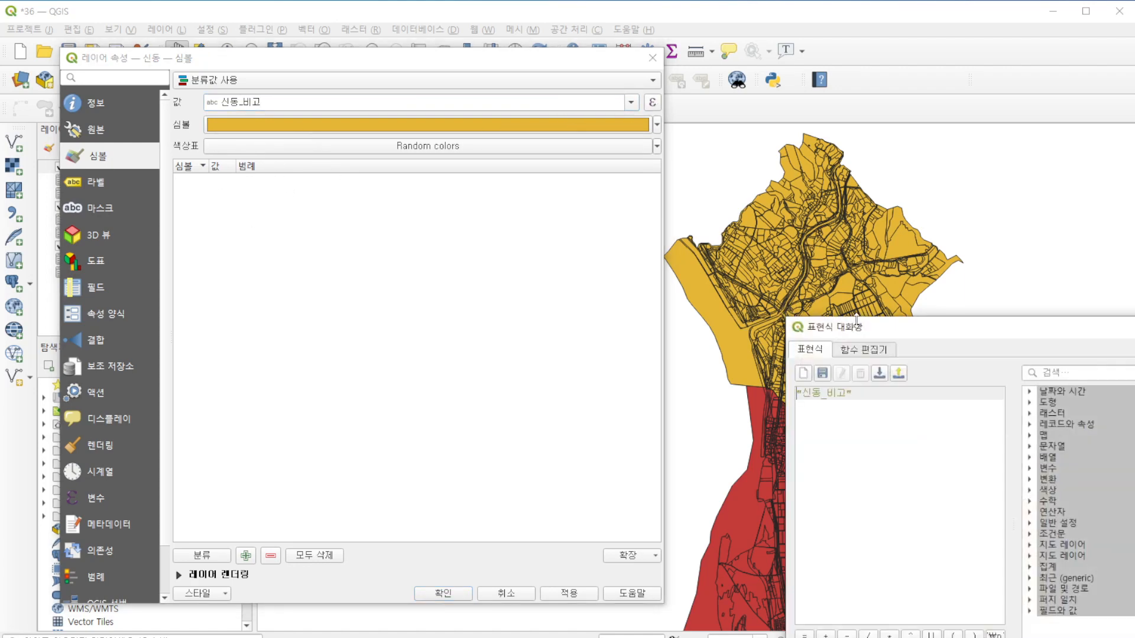
{"action": "left_click_drag", "start_coordinate": [878, 331], "coordinate": [589, 212]}
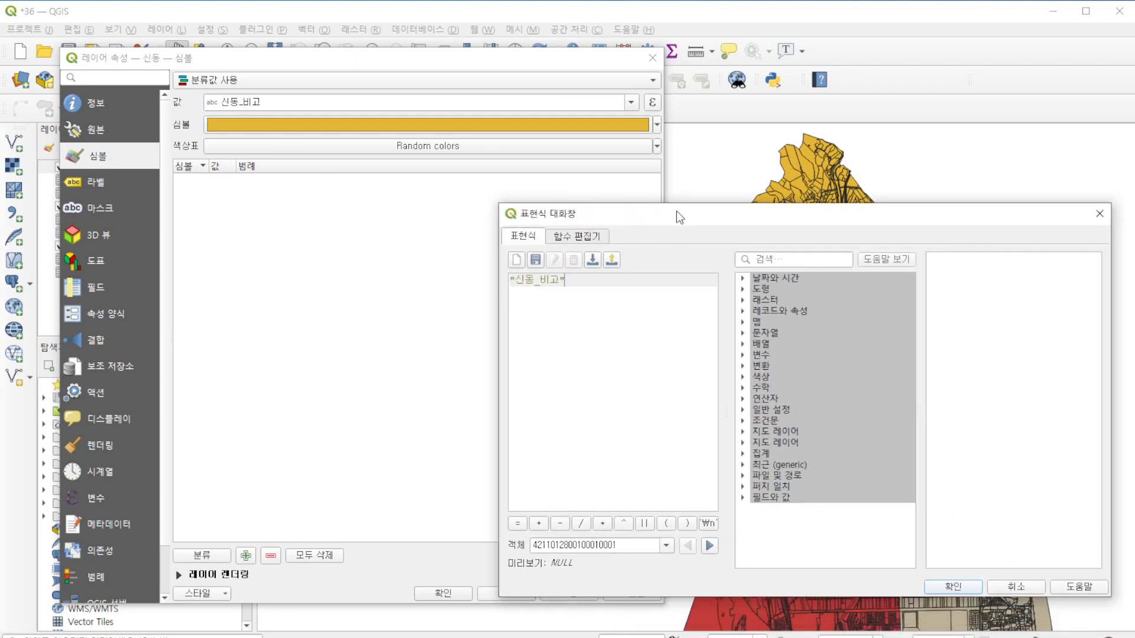
{"action": "left_click_drag", "start_coordinate": [695, 217], "coordinate": [612, 208]}
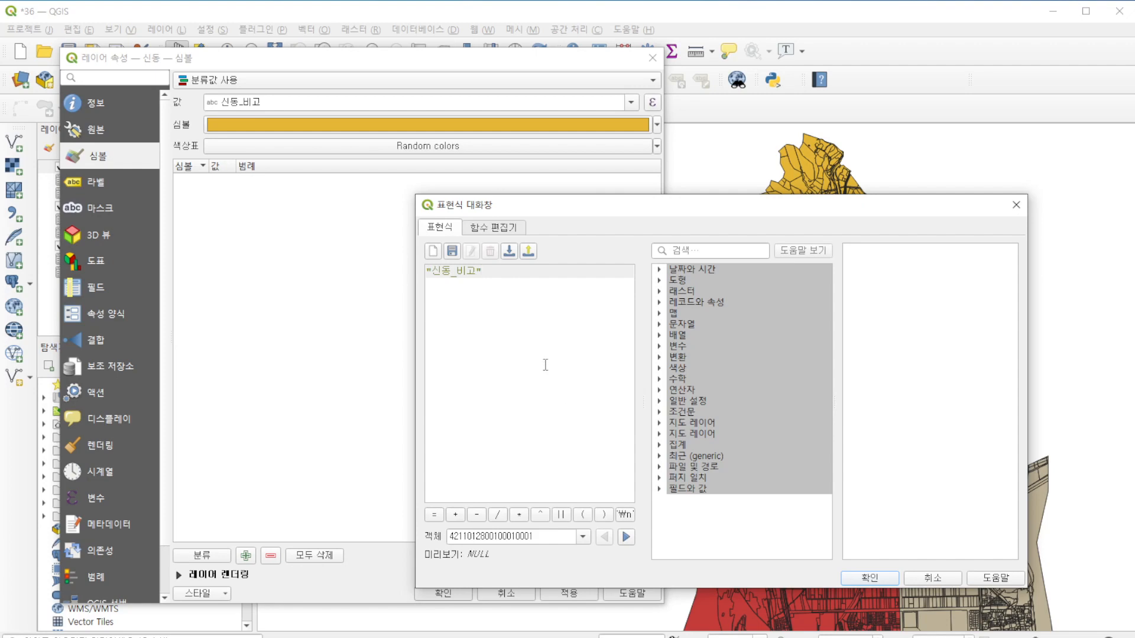
{"action": "type", "text": "like"}
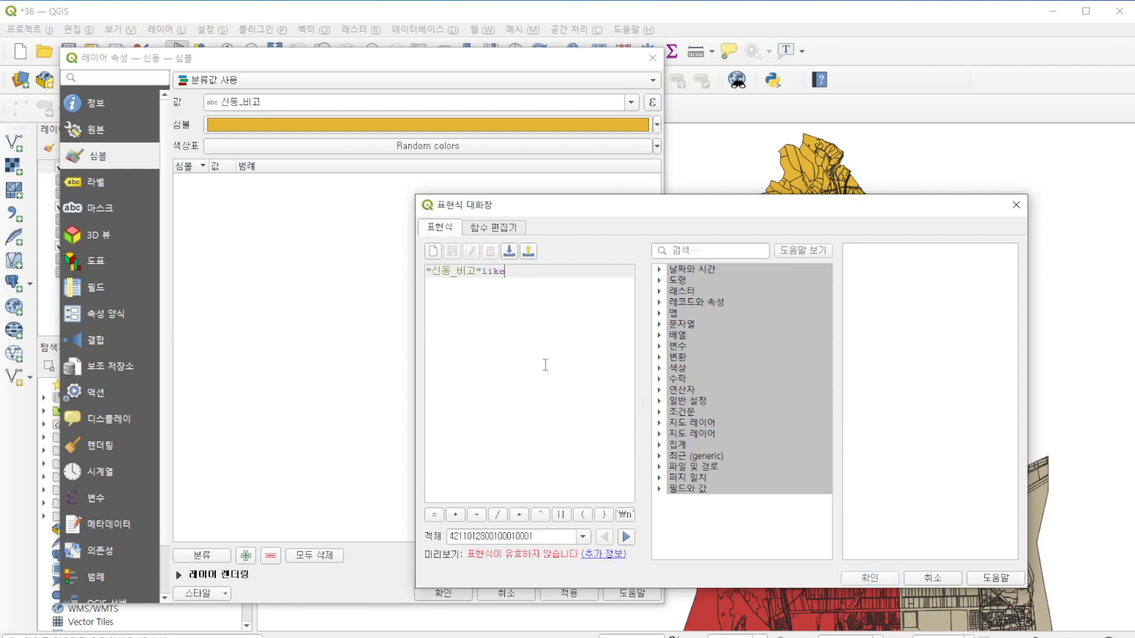
{"action": "type", "text": "'1'"}
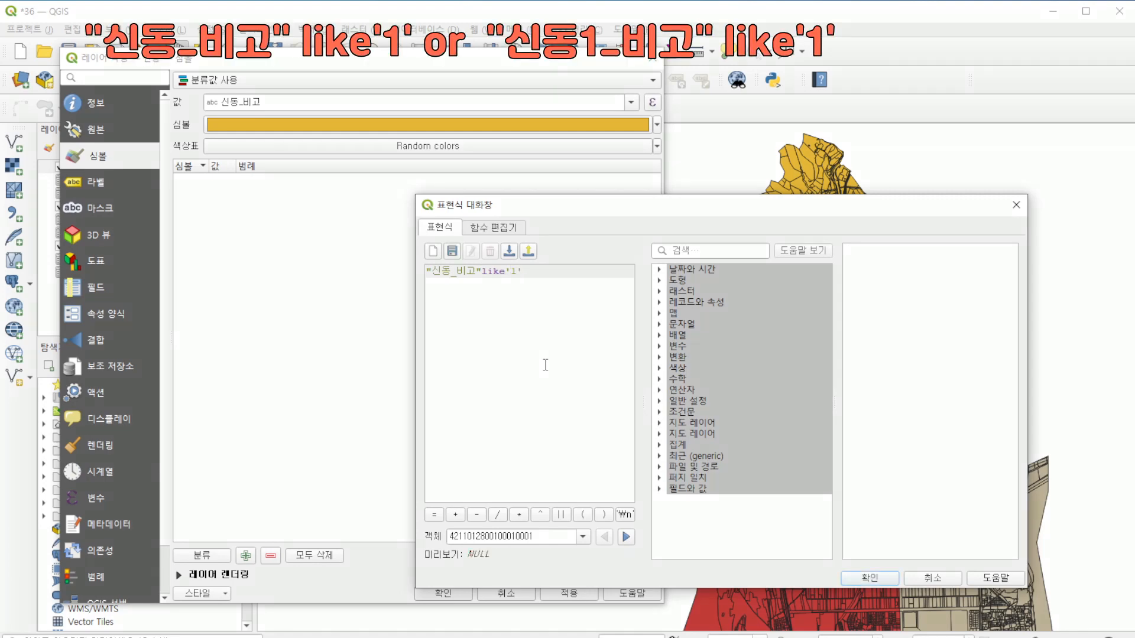
{"action": "type", "text": " or"}
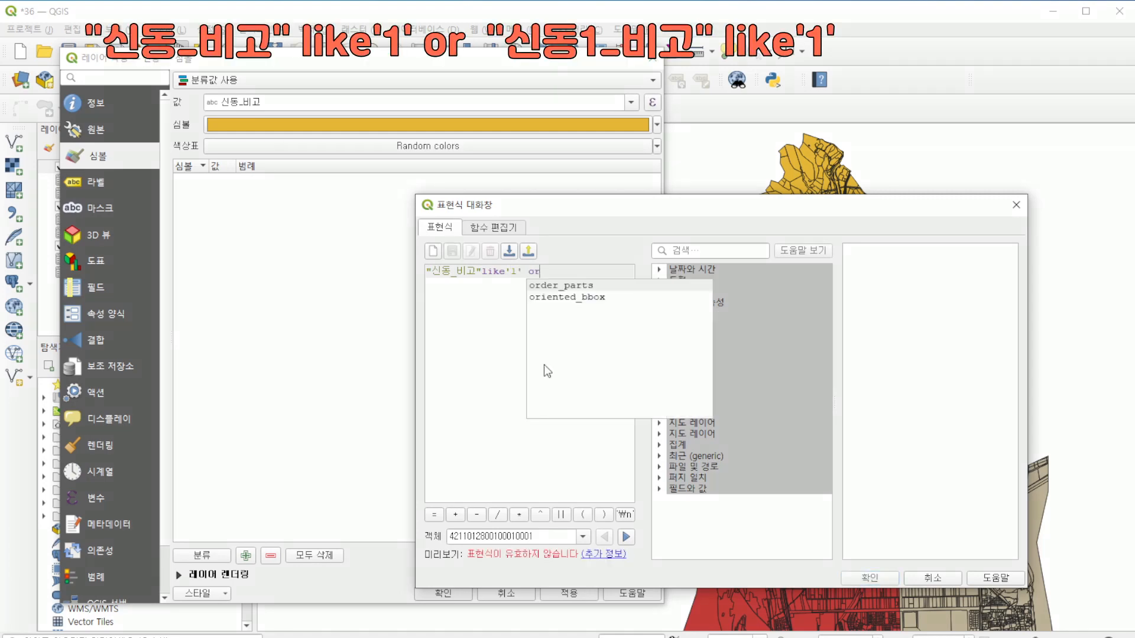
Step: Complete the expression with the second condition "신동1_비고" like'1' and accept it
{"action": "double_click", "coordinate": [701, 489]}
{"action": "scroll", "coordinate": [727, 550], "scroll_direction": "down", "scroll_amount": 5}
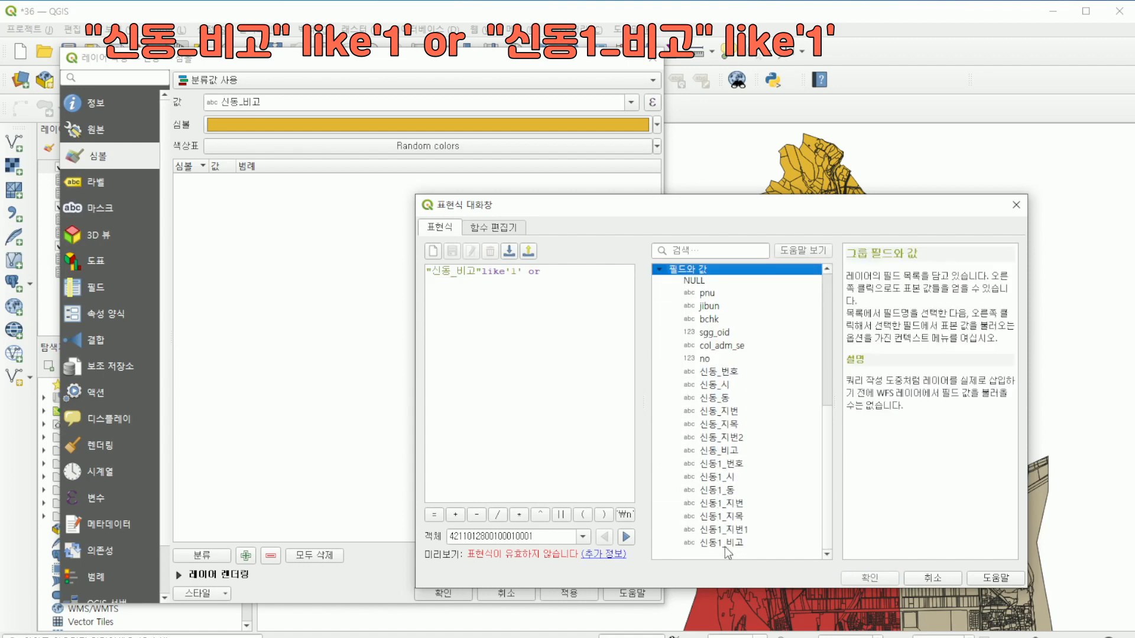
{"action": "double_click", "coordinate": [721, 543]}
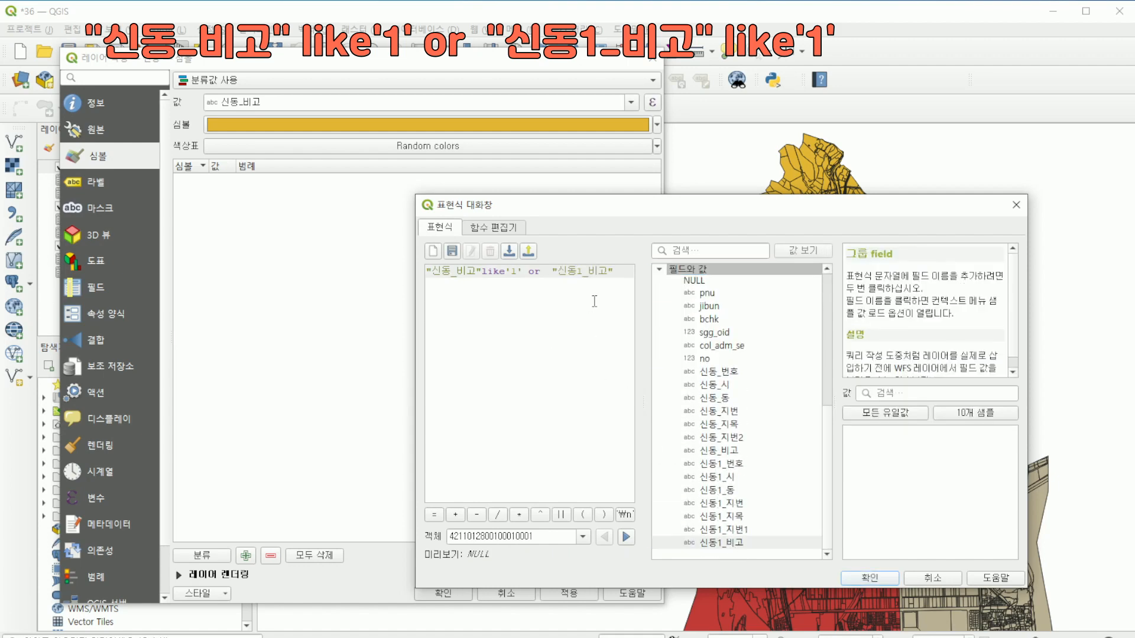
{"action": "type", "text": "like"}
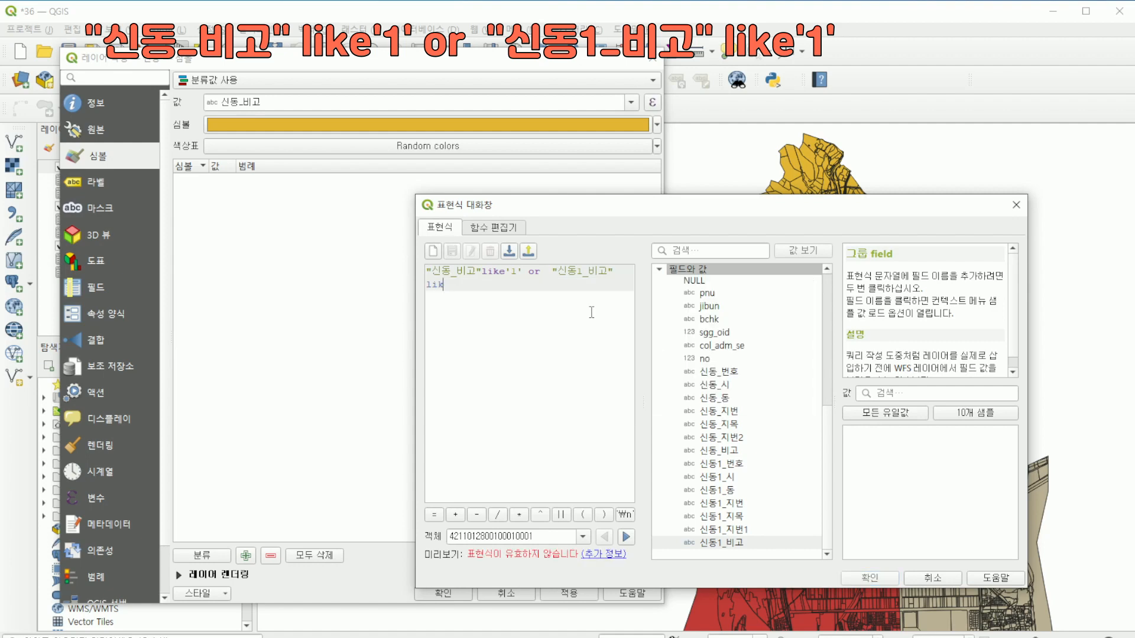
{"action": "type", "text": "'1'"}
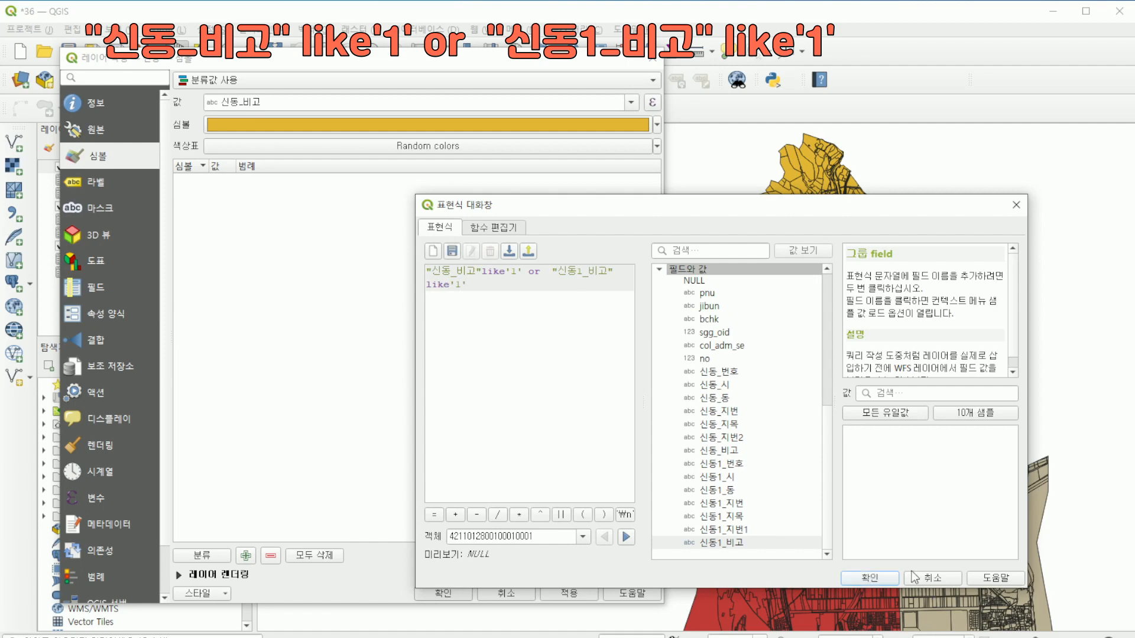
{"action": "left_click", "coordinate": [880, 577]}
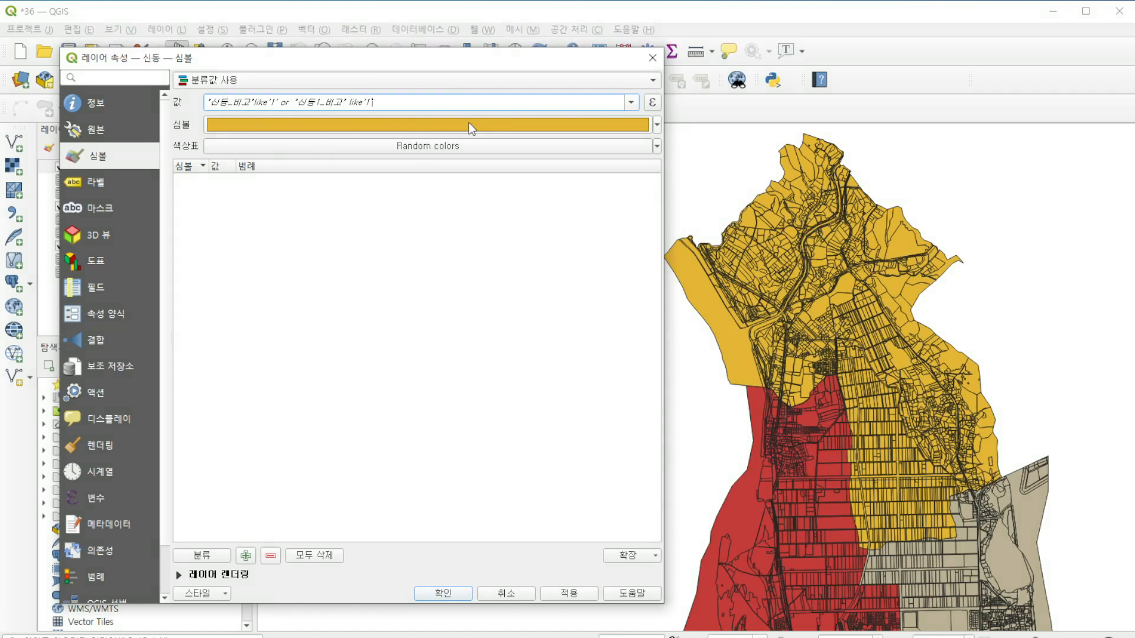
Step: Classify the 신동 layer by the expression and colour the symbol of category 1 yellow (#fef72a)
{"action": "left_click", "coordinate": [202, 555]}
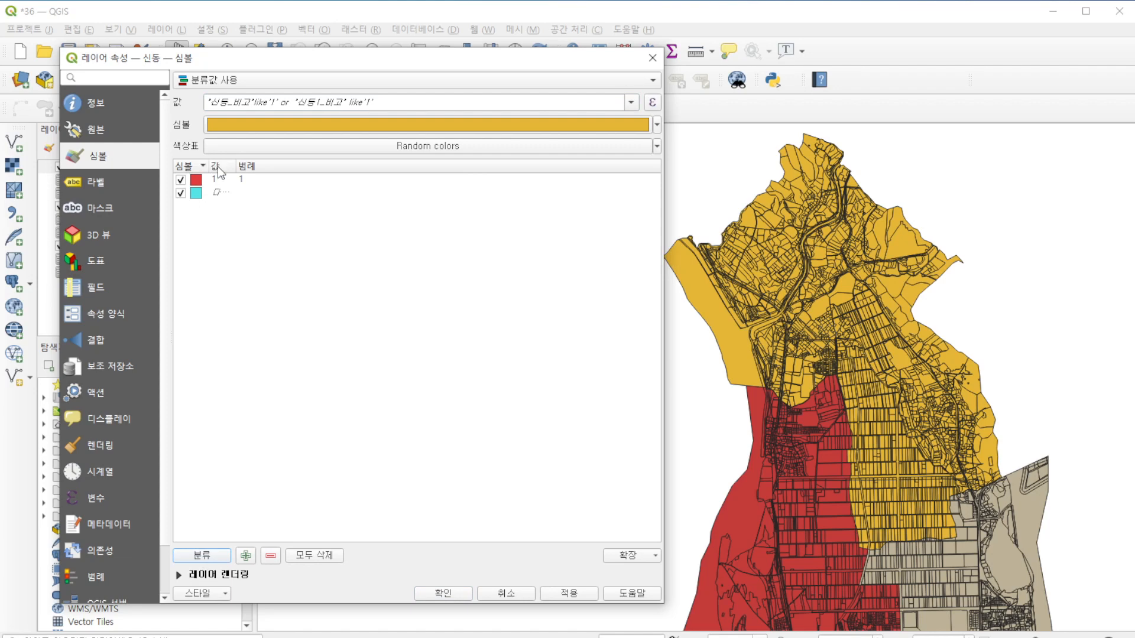
{"action": "left_click_drag", "start_coordinate": [234, 166], "coordinate": [337, 166]}
{"action": "left_click", "coordinate": [199, 180]}
{"action": "double_click", "coordinate": [198, 180]}
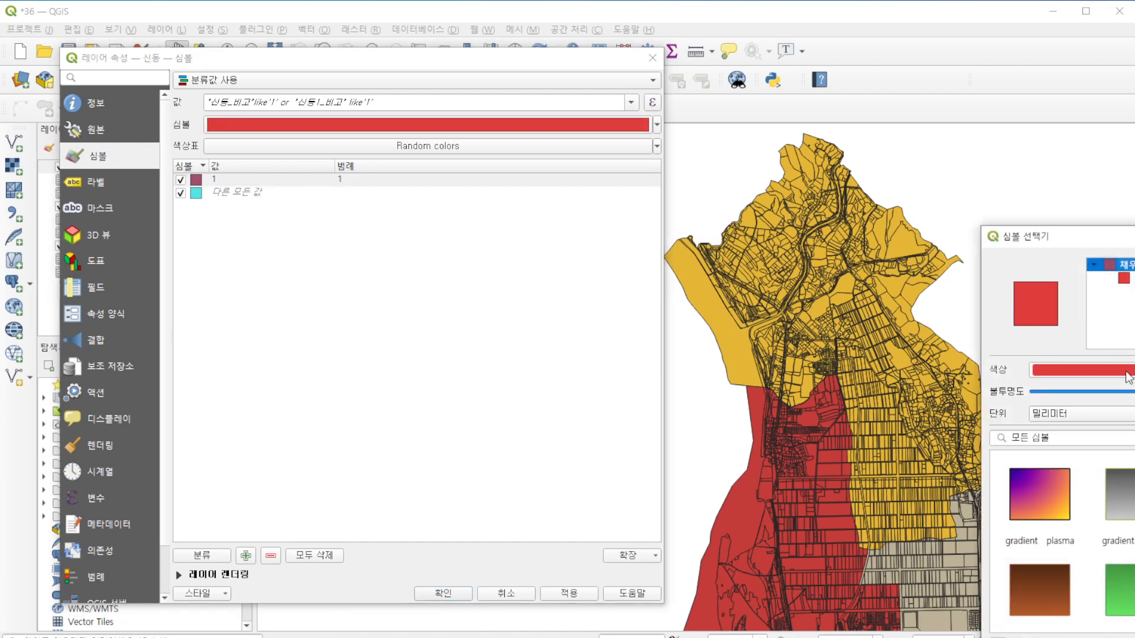
{"action": "left_click", "coordinate": [1129, 378]}
{"action": "left_click", "coordinate": [768, 591]}
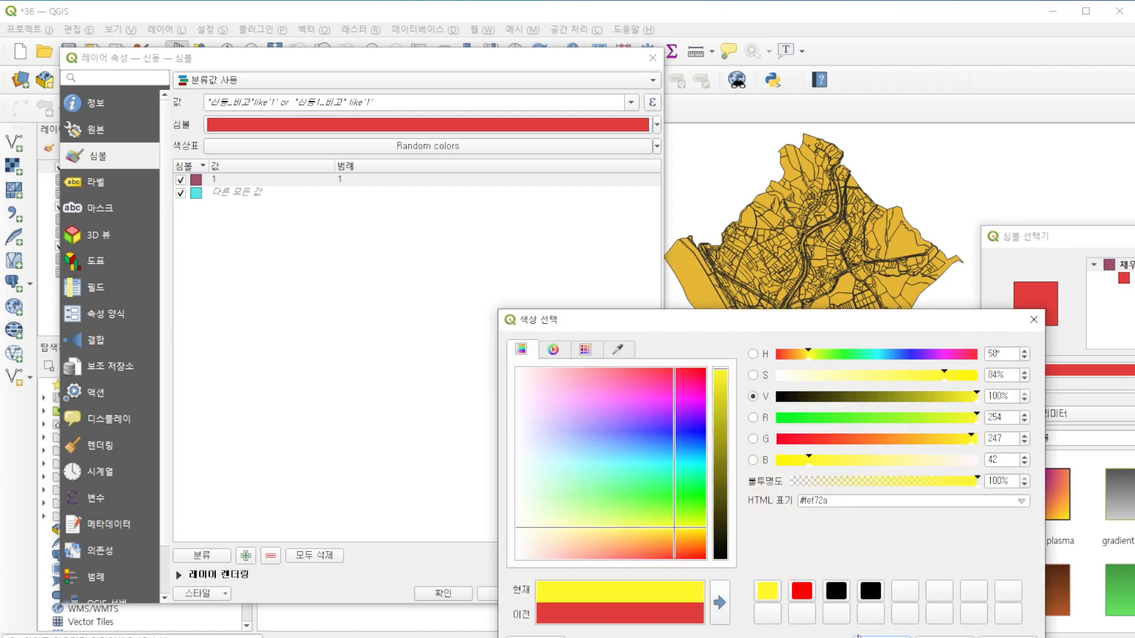
{"action": "left_click", "coordinate": [881, 637]}
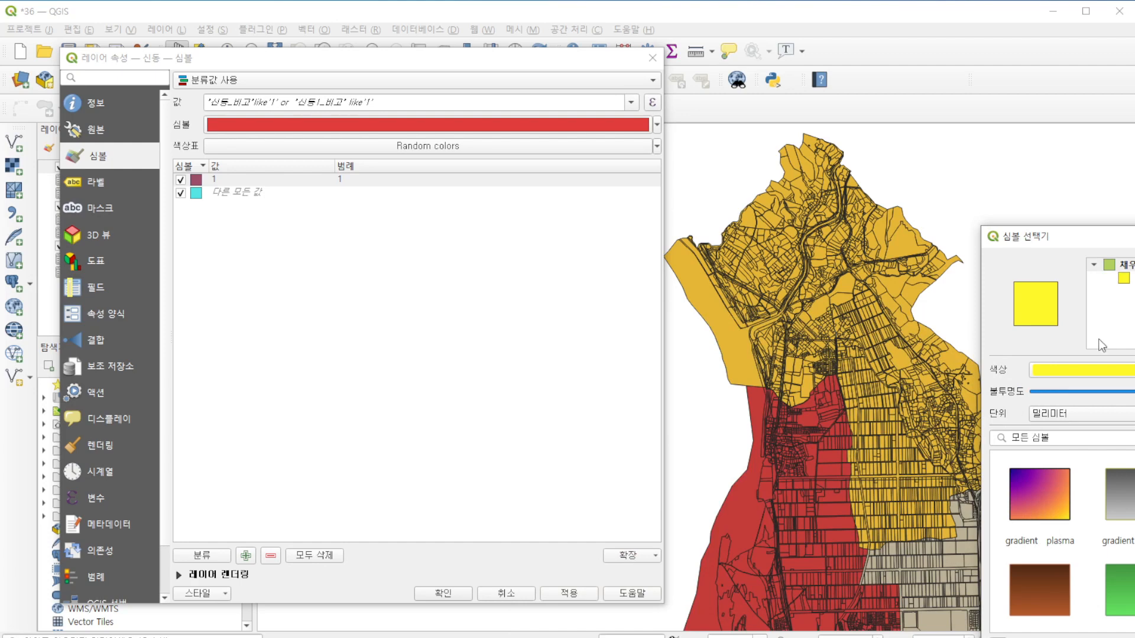
{"action": "key", "text": "Return"}
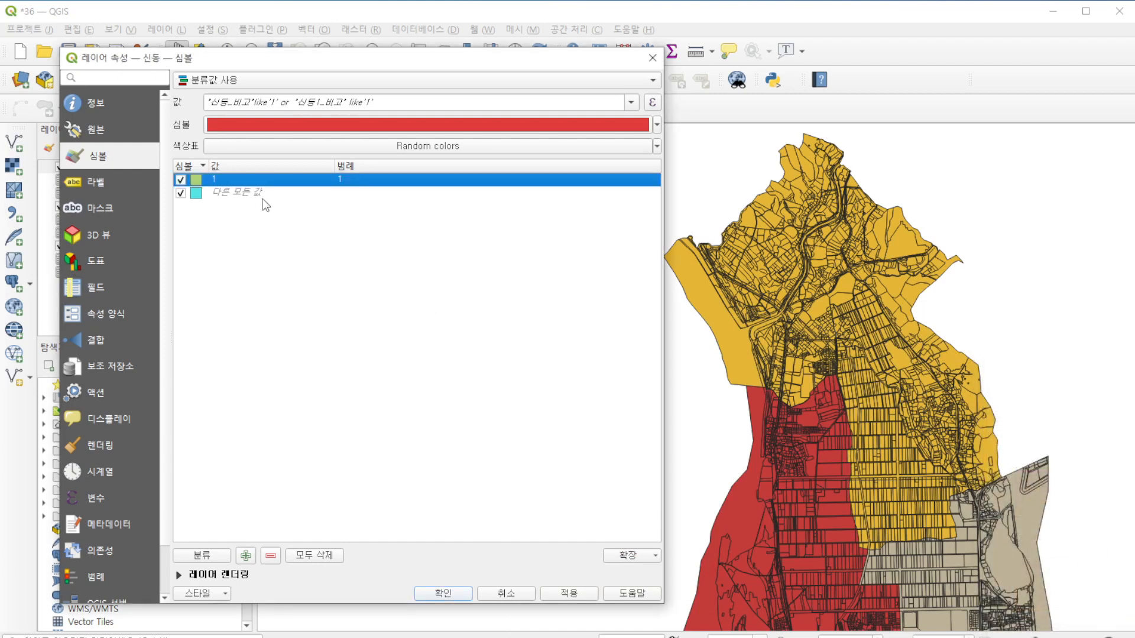
Step: Reduce the opacity of the 신동 layer's 다른 모든 값 category symbol to about 30% and apply the styling
{"action": "double_click", "coordinate": [199, 190]}
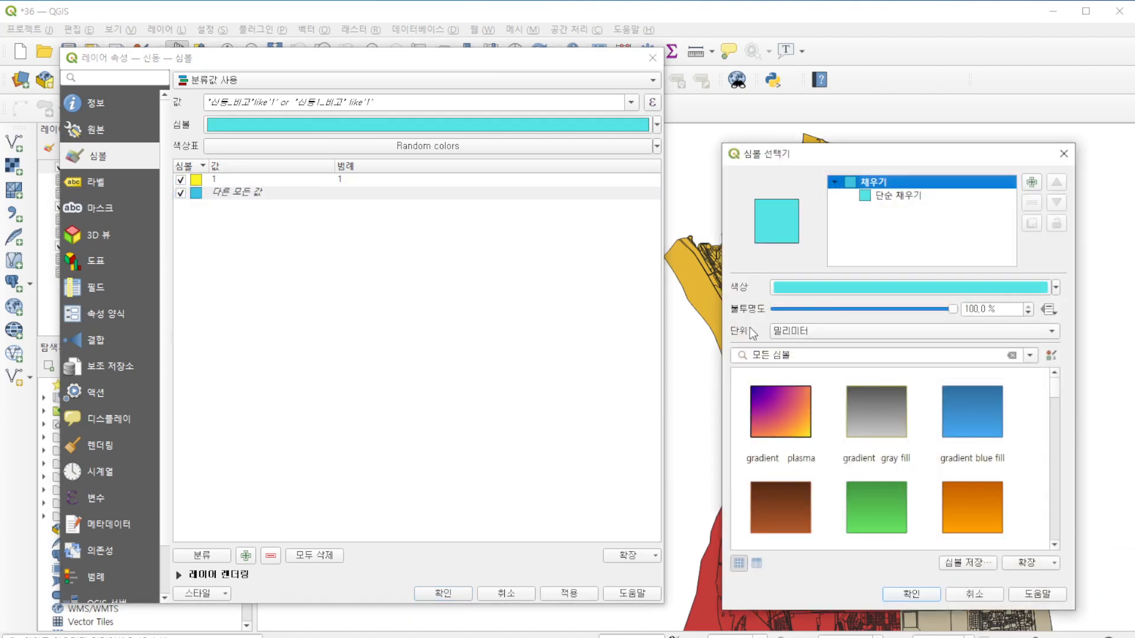
{"action": "left_click_drag", "start_coordinate": [921, 154], "coordinate": [1134, 96]}
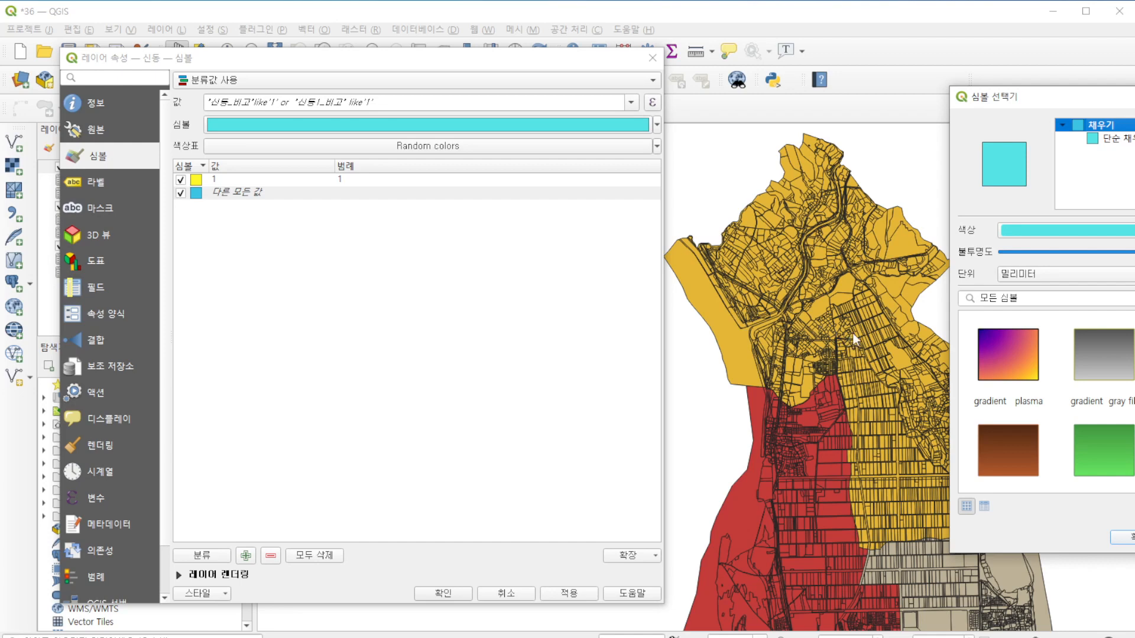
{"action": "left_click", "coordinate": [1095, 253]}
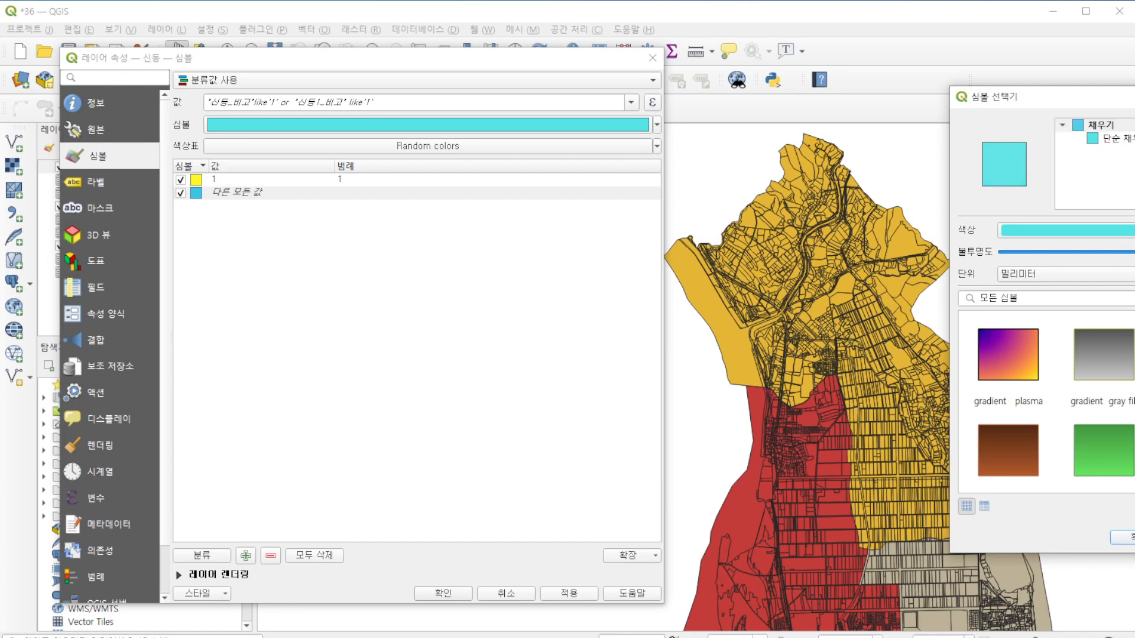
{"action": "left_click_drag", "start_coordinate": [1134, 253], "coordinate": [1059, 259]}
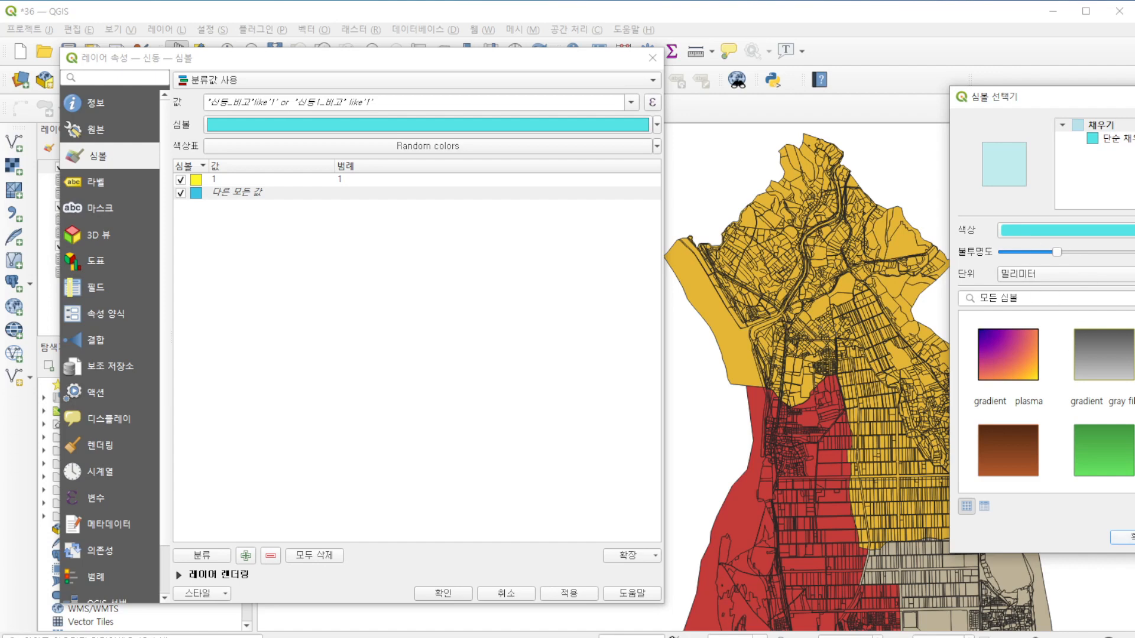
{"action": "left_click_drag", "start_coordinate": [1116, 94], "coordinate": [494, 197]}
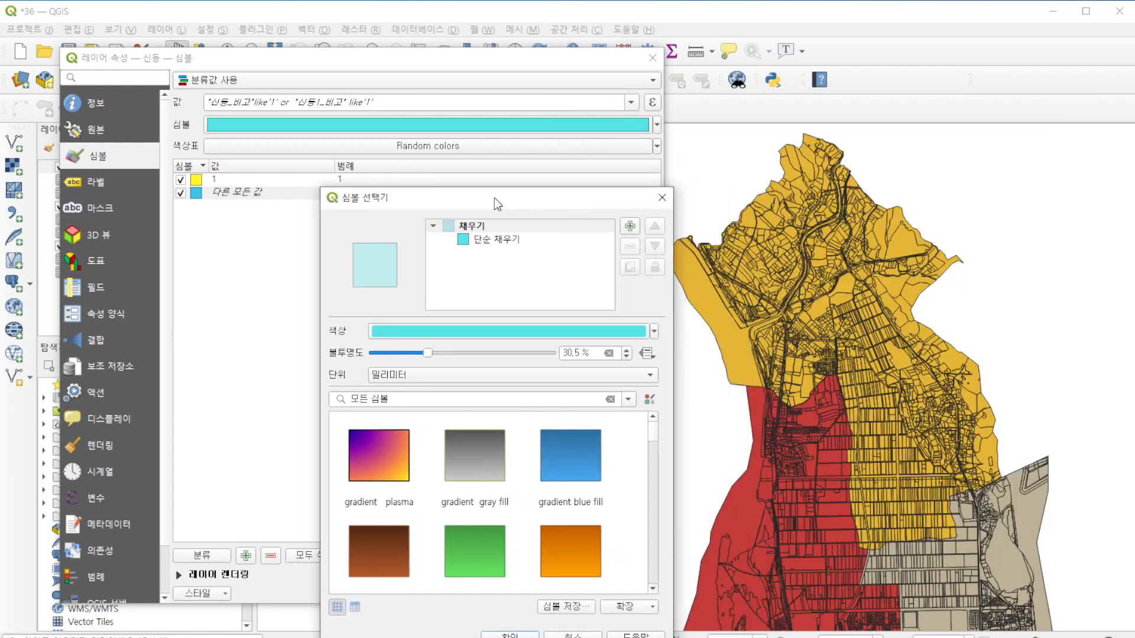
{"action": "left_click_drag", "start_coordinate": [428, 355], "coordinate": [430, 356]}
{"action": "left_click", "coordinate": [502, 615]}
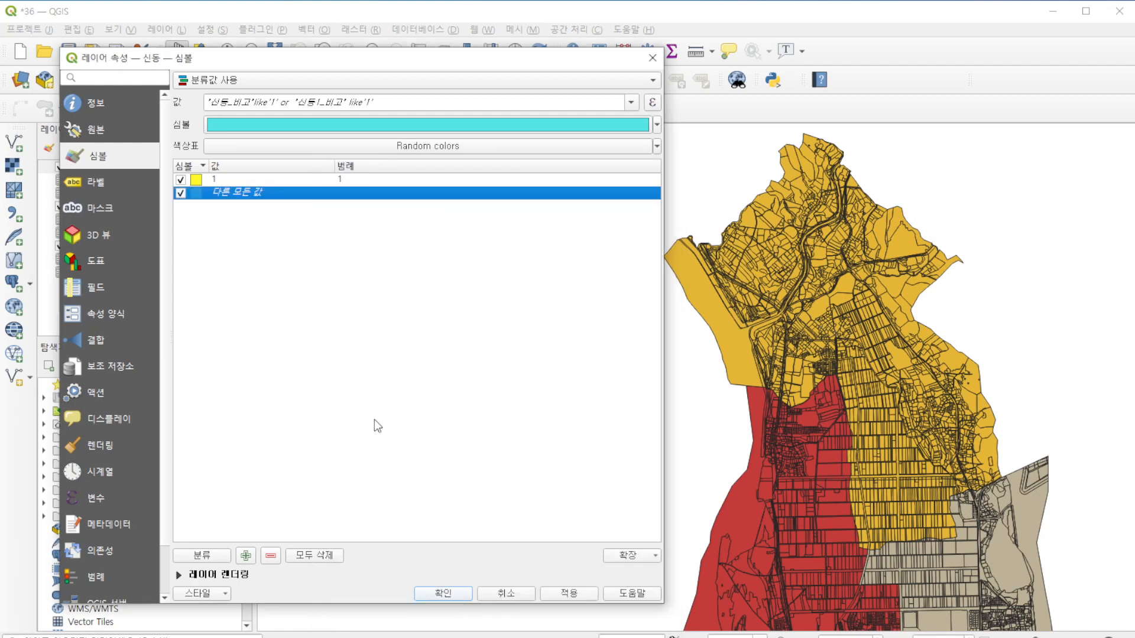
{"action": "left_click", "coordinate": [567, 595]}
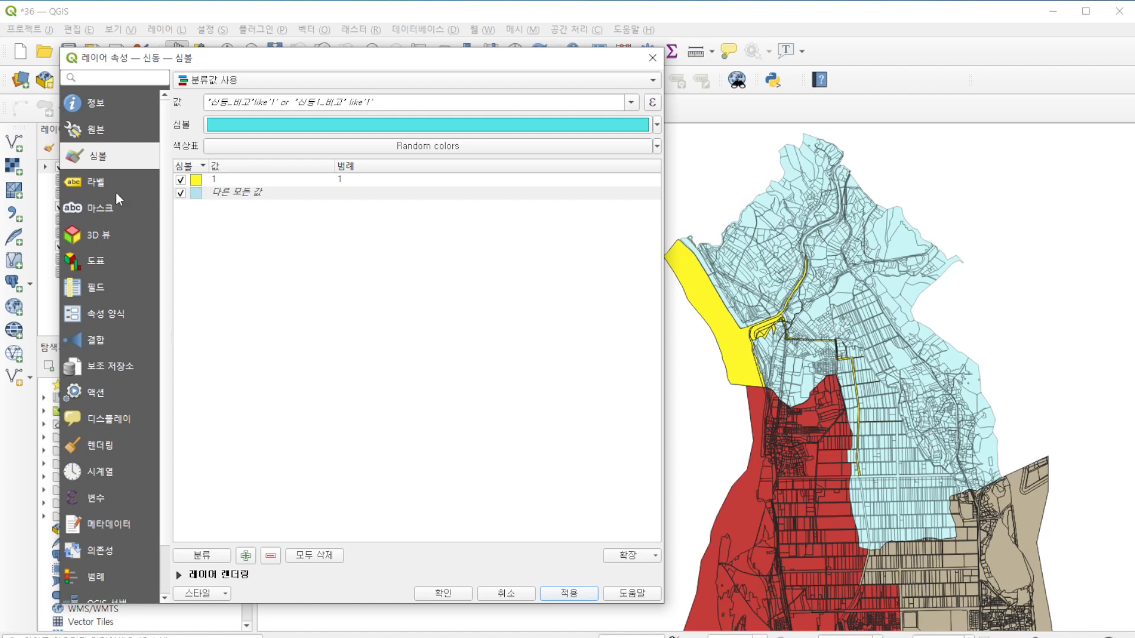
Step: Label the 신동 layer with single labels (단일 라벨) from the jibun field, apply them and close the layer properties
{"action": "left_click", "coordinate": [96, 183]}
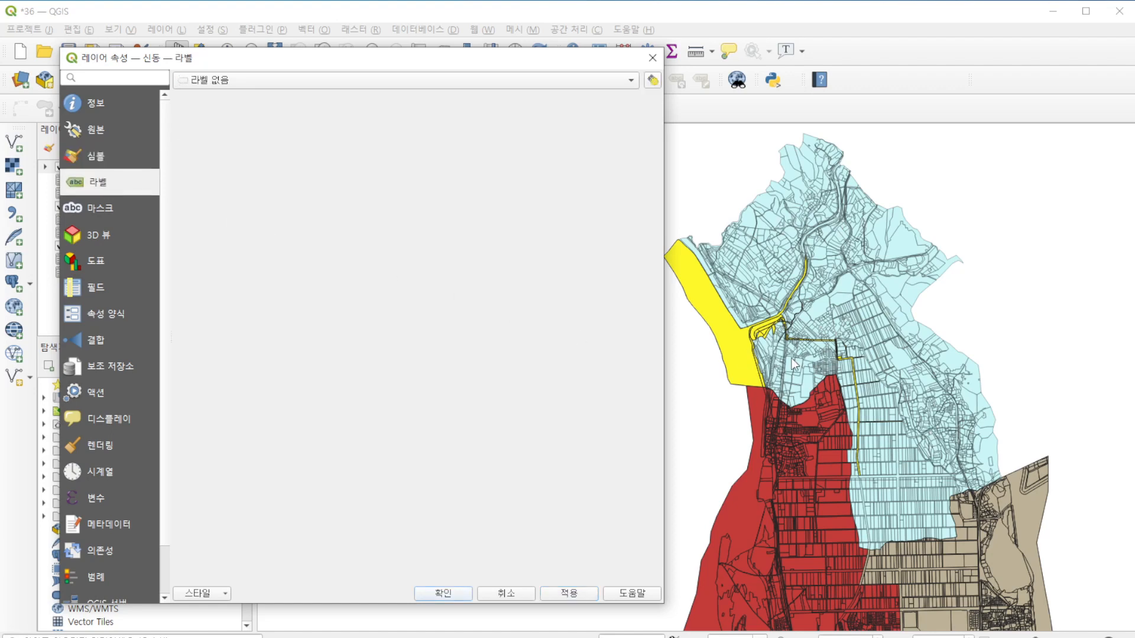
{"action": "left_click", "coordinate": [228, 80]}
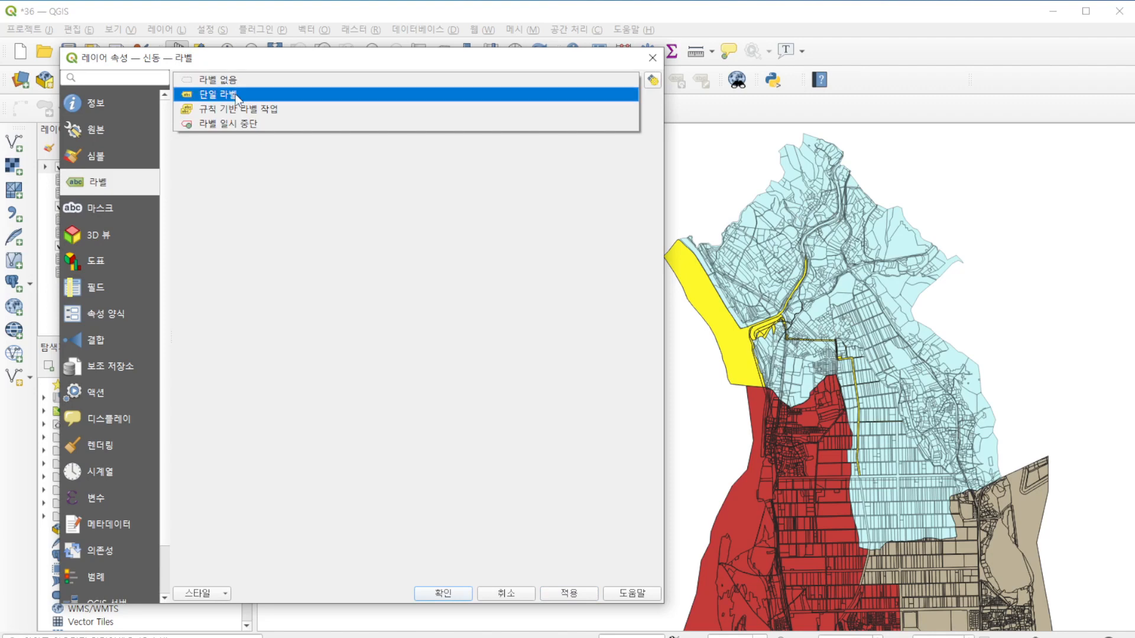
{"action": "left_click", "coordinate": [238, 96]}
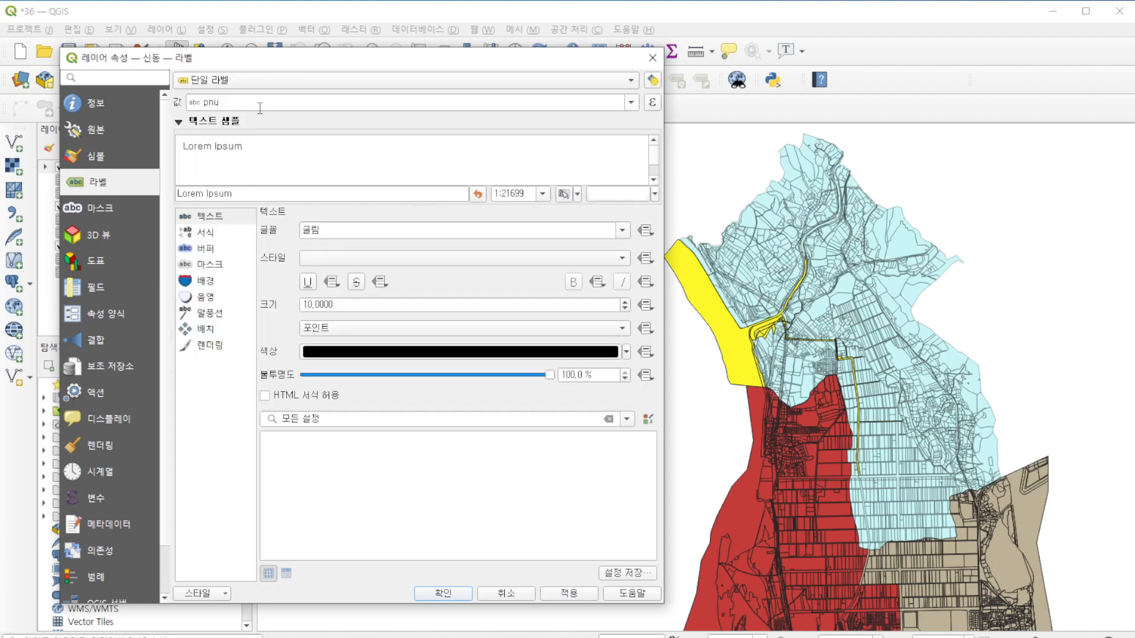
{"action": "left_click", "coordinate": [630, 103]}
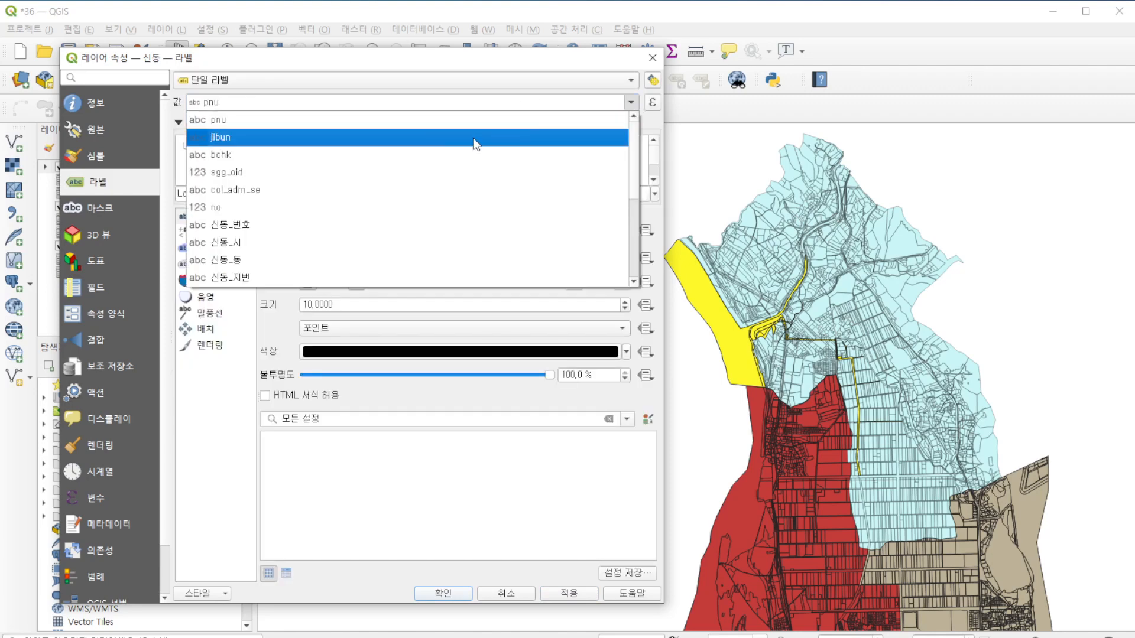
{"action": "left_click", "coordinate": [296, 135]}
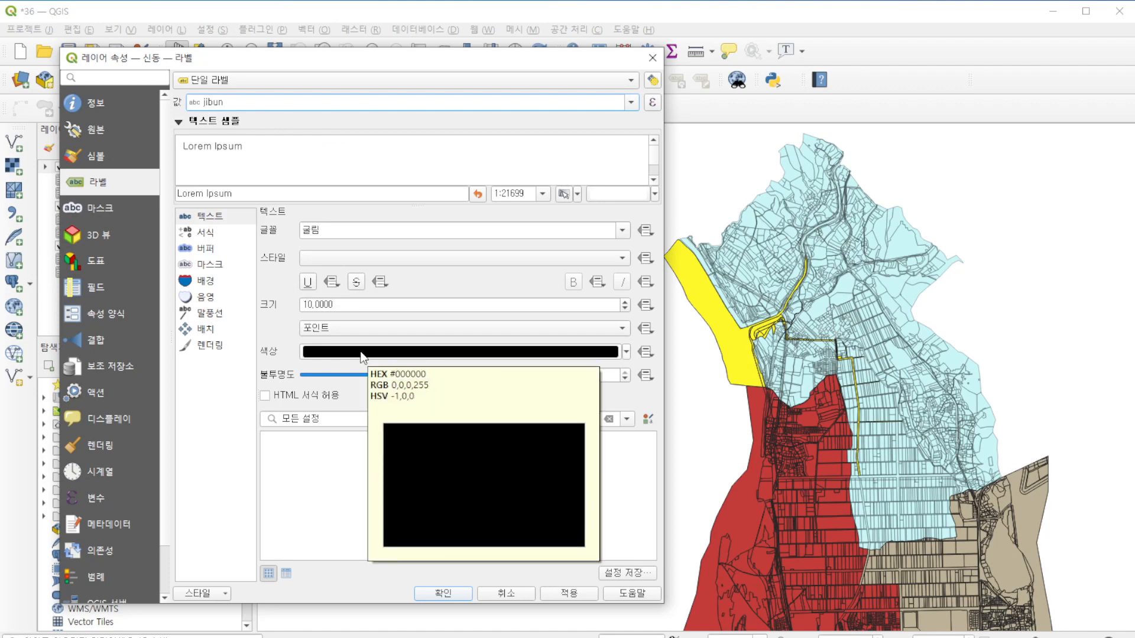
{"action": "left_click", "coordinate": [569, 593]}
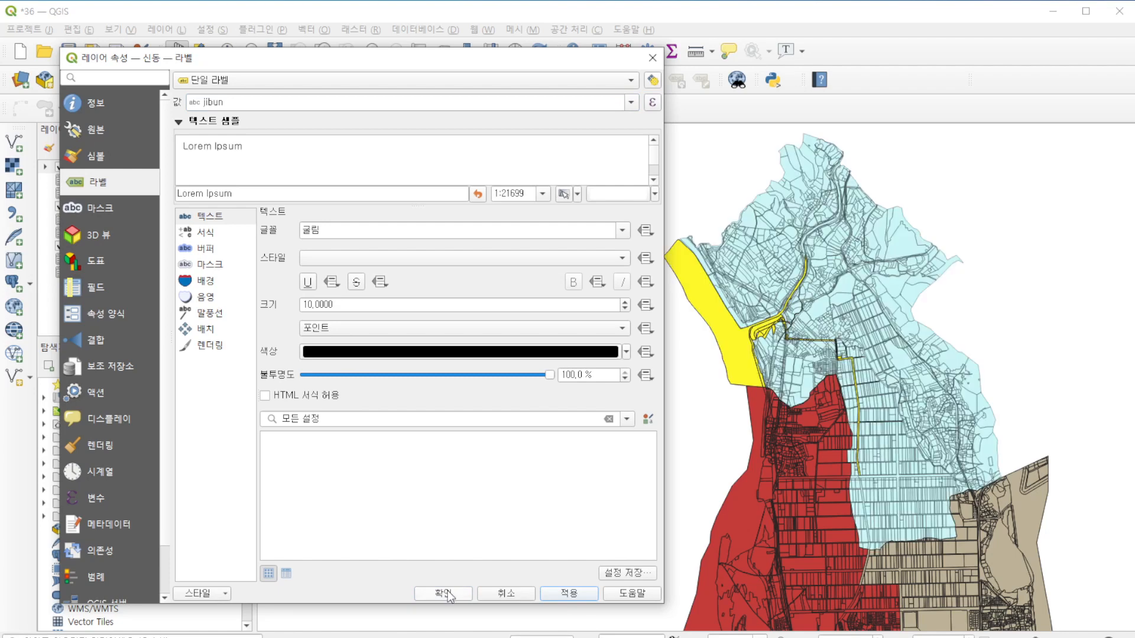
{"action": "left_click", "coordinate": [443, 594]}
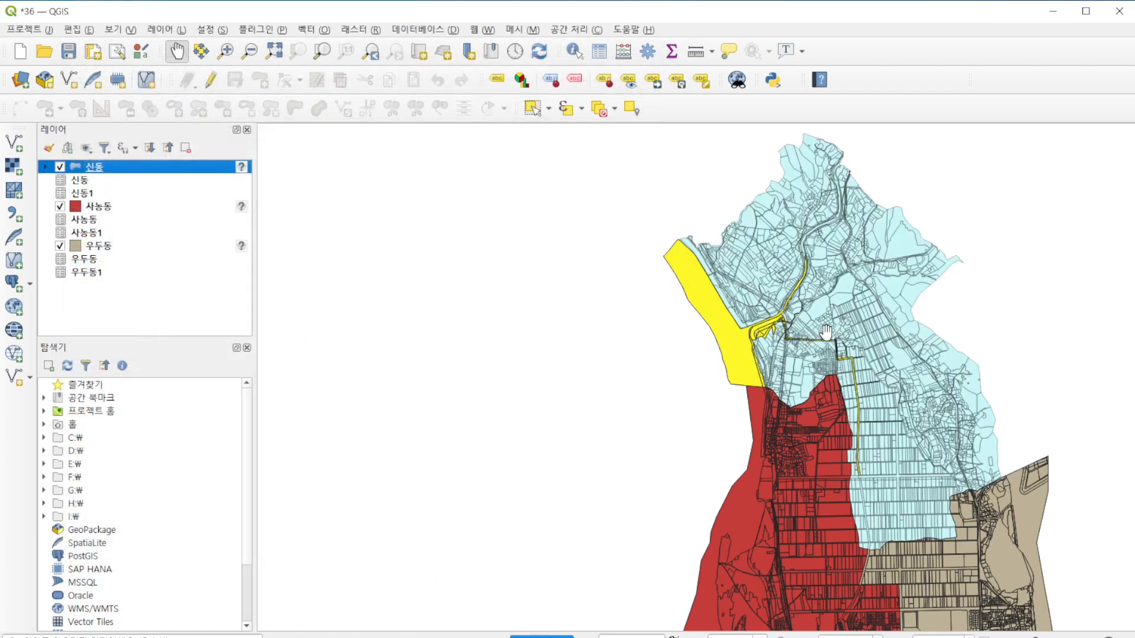
Step: Examine the 신동 parcel labels and the yellow parcels on the map at several scales
{"action": "scroll", "coordinate": [830, 325], "scroll_direction": "up", "scroll_amount": 1}
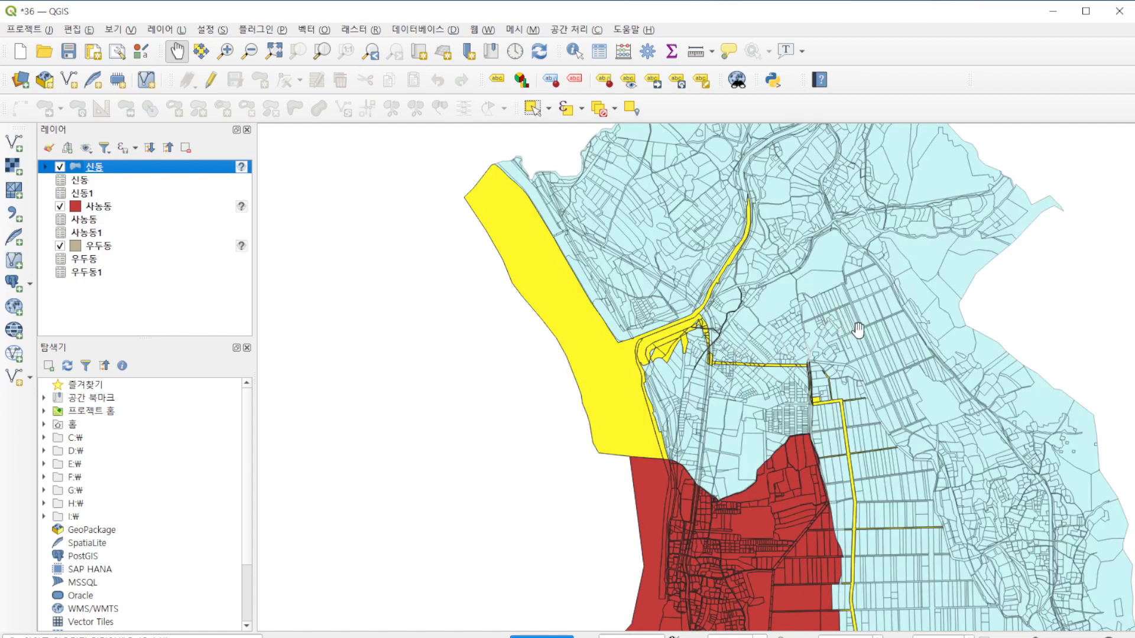
{"action": "scroll", "coordinate": [865, 328], "scroll_direction": "up", "scroll_amount": 1}
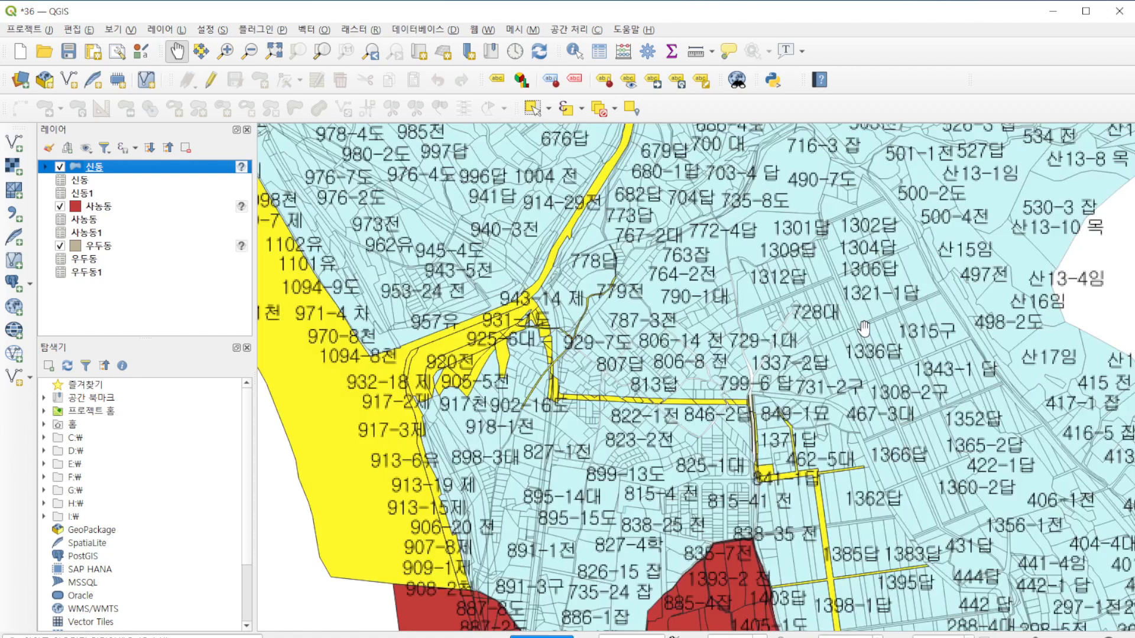
{"action": "scroll", "coordinate": [839, 331], "scroll_direction": "up", "scroll_amount": 1}
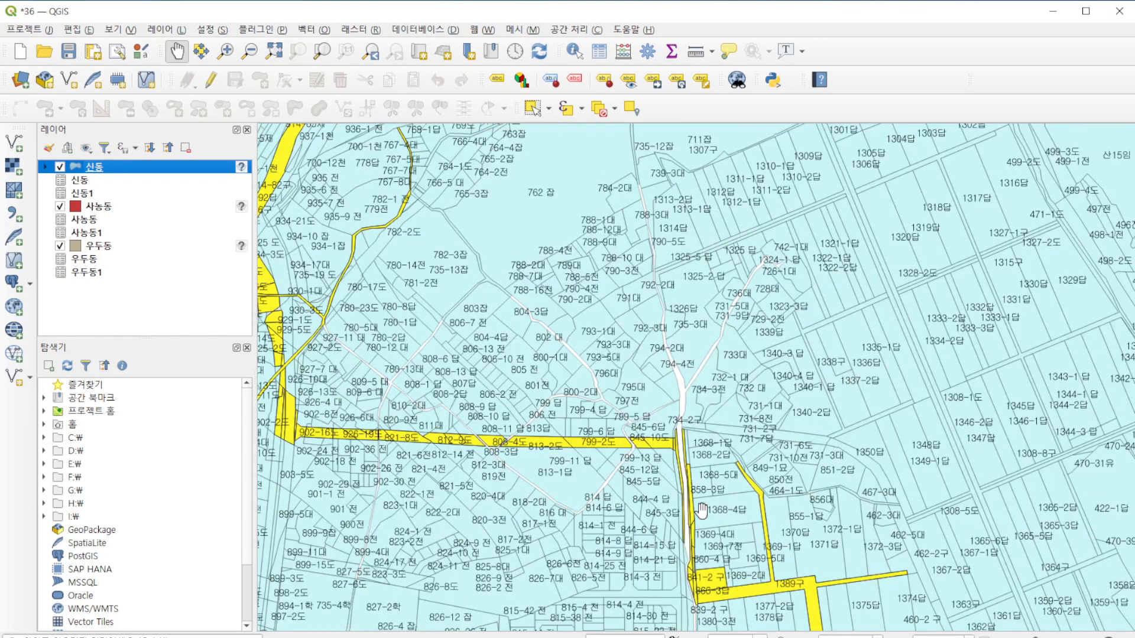
{"action": "scroll", "coordinate": [798, 523], "scroll_direction": "down", "scroll_amount": 1}
{"action": "scroll", "coordinate": [768, 456], "scroll_direction": "down", "scroll_amount": 2}
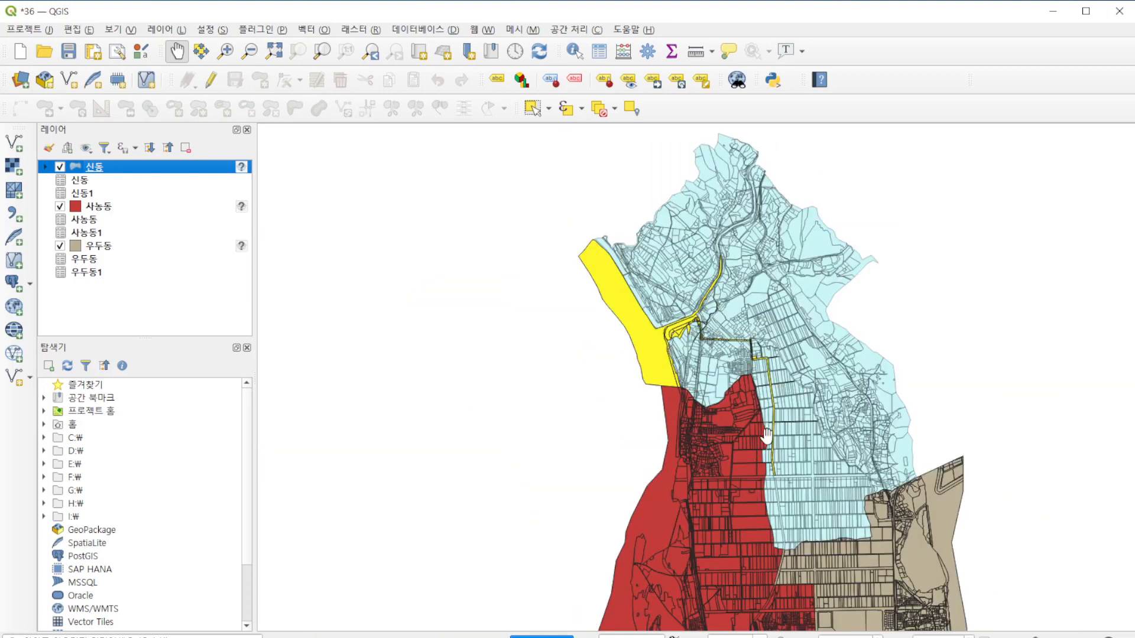
{"action": "scroll", "coordinate": [756, 540], "scroll_direction": "up", "scroll_amount": 2}
{"action": "scroll", "coordinate": [756, 539], "scroll_direction": "down", "scroll_amount": 2}
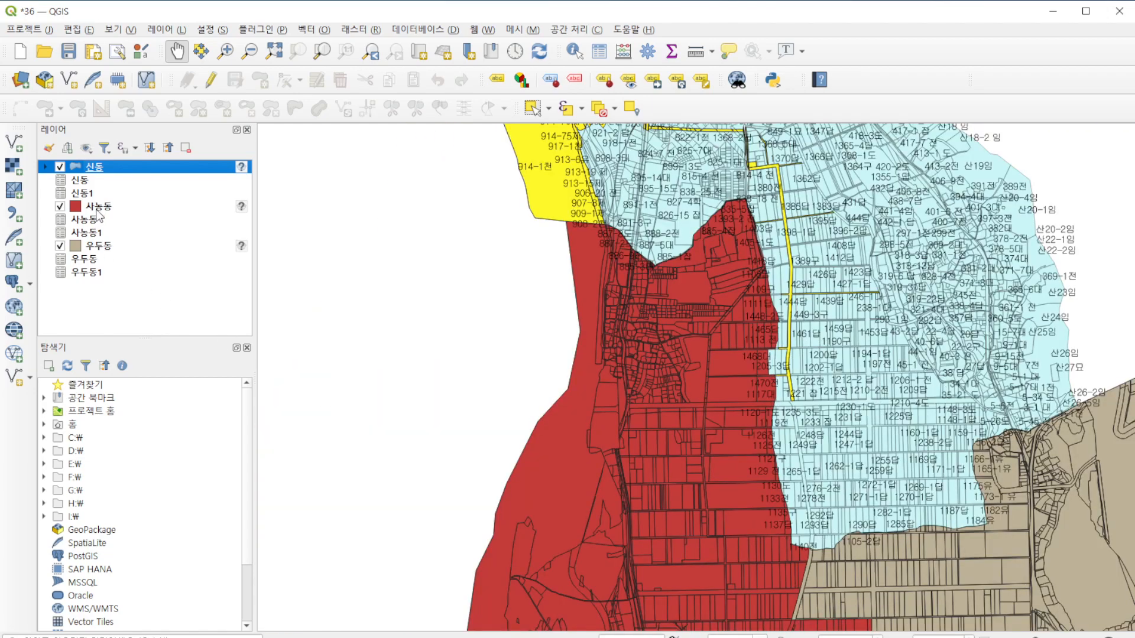
Step: Give the 사농동 layer single labels (단일 라벨) from the jibun field and apply them
{"action": "left_click", "coordinate": [101, 207]}
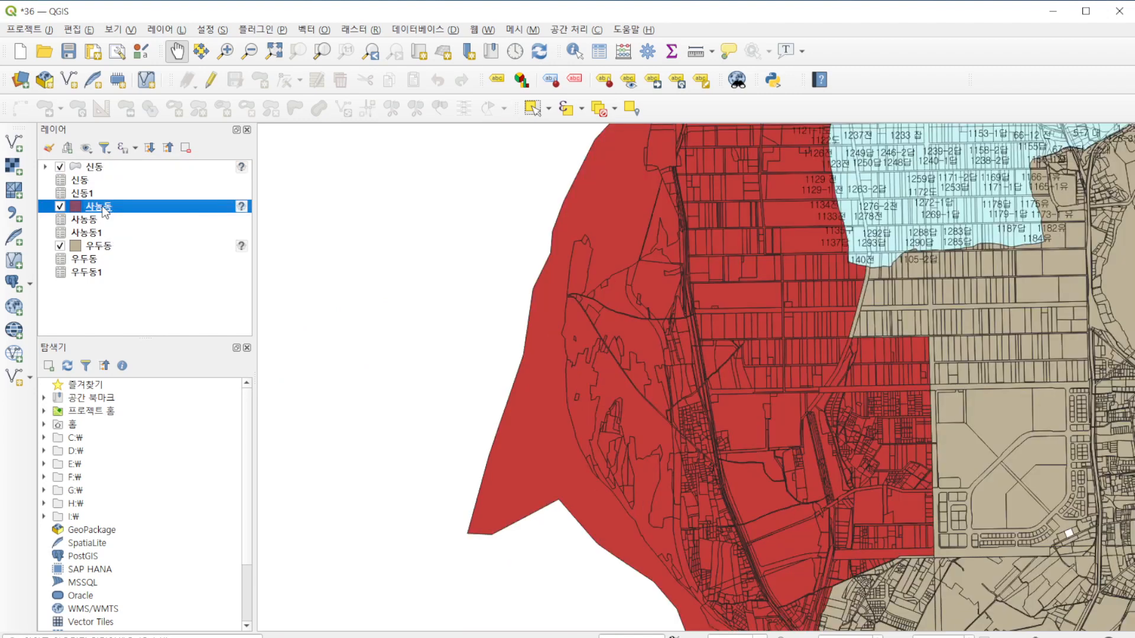
{"action": "double_click", "coordinate": [103, 210]}
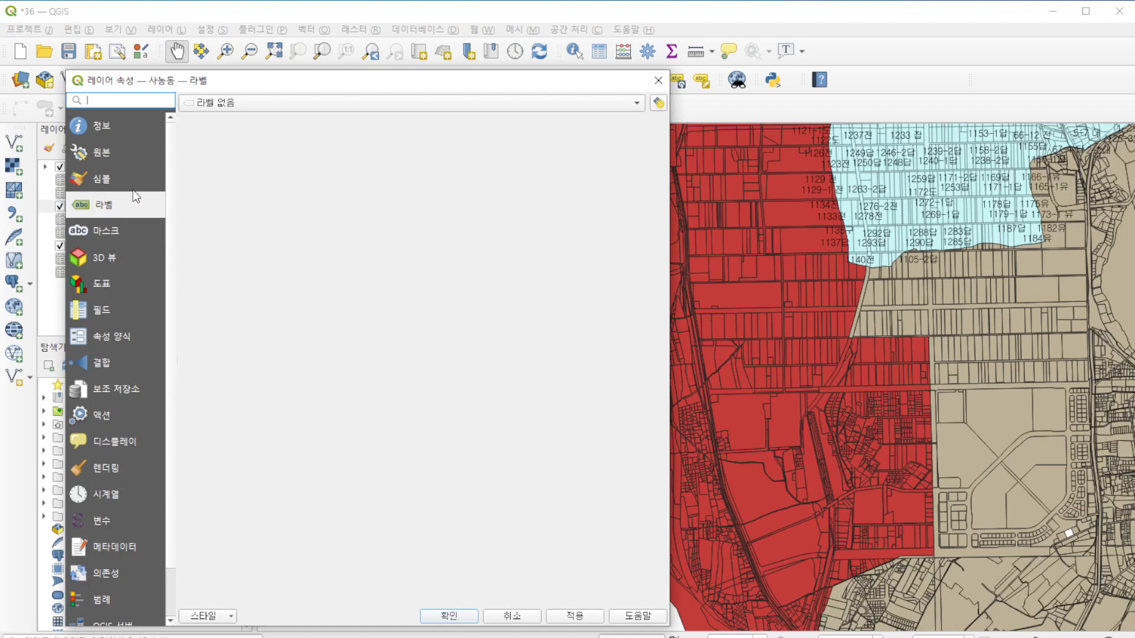
{"action": "left_click", "coordinate": [251, 102]}
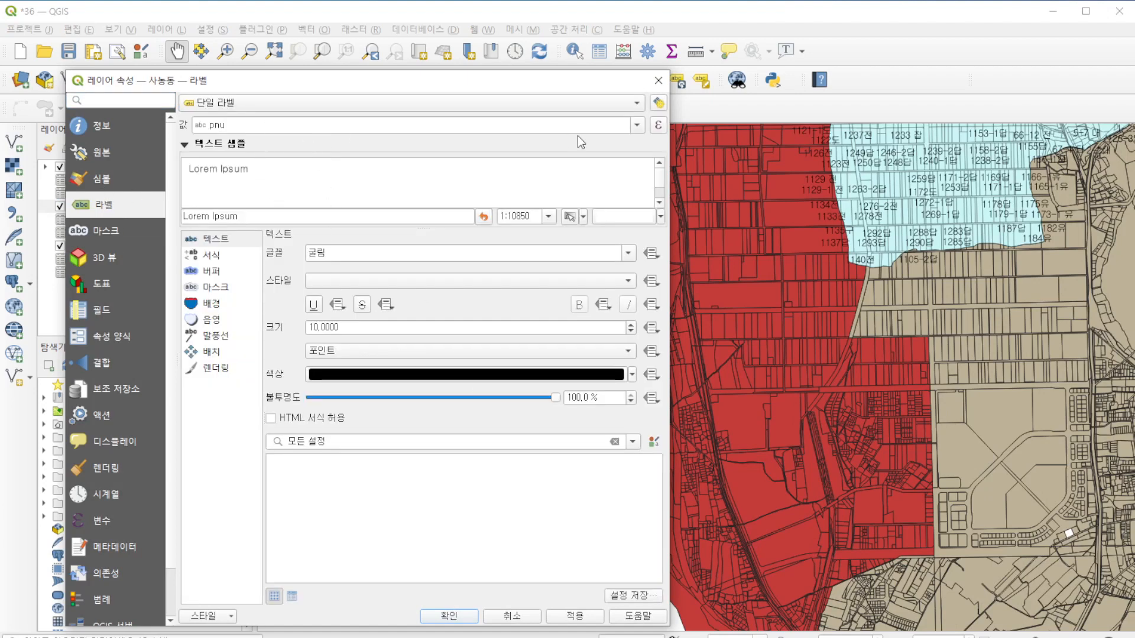
{"action": "left_click", "coordinate": [637, 125]}
{"action": "left_click", "coordinate": [270, 159]}
{"action": "left_click", "coordinate": [593, 619]}
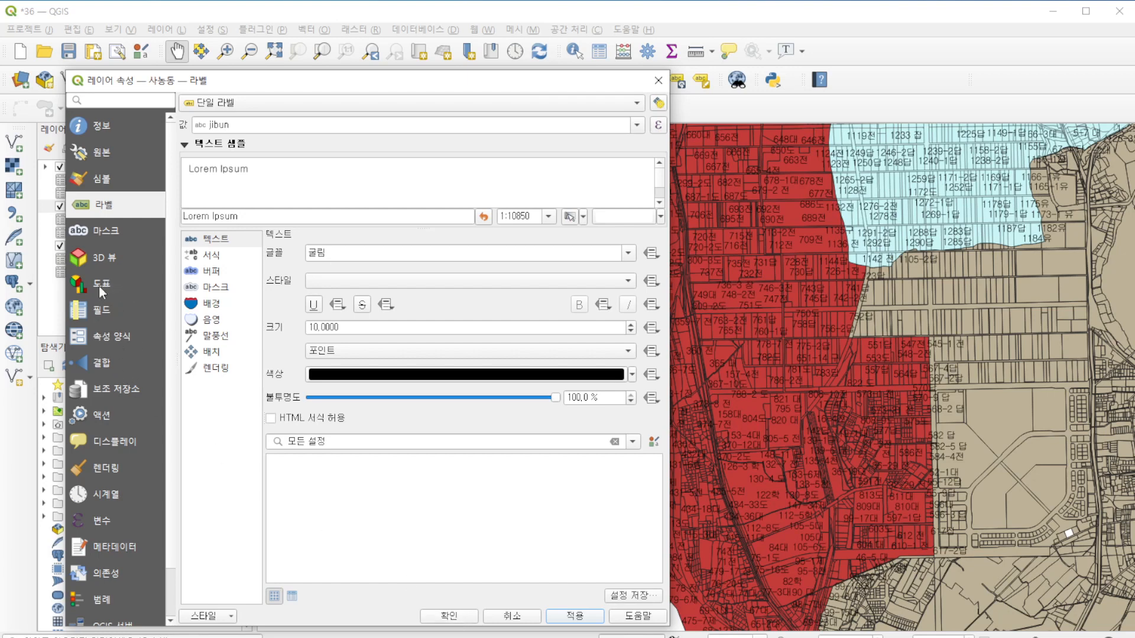
Step: Switch the 사농동 layer's symbology to categorized (분류값 사용) and open the expression editor for its classification value
{"action": "left_click", "coordinate": [107, 178]}
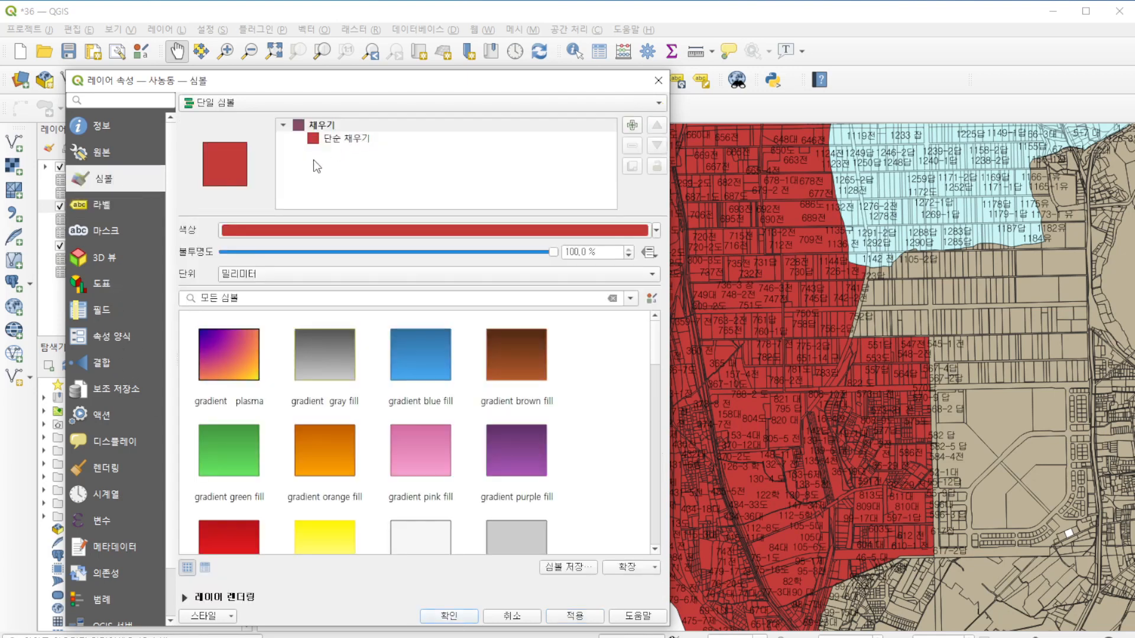
{"action": "left_click", "coordinate": [236, 104]}
{"action": "left_click", "coordinate": [240, 117]}
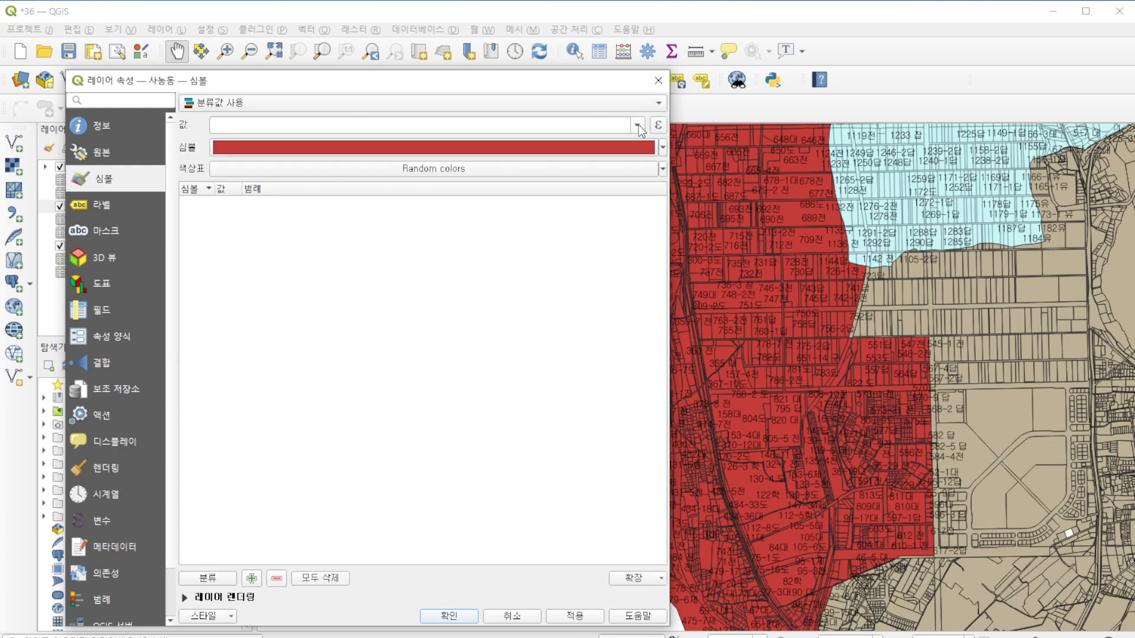
{"action": "left_click", "coordinate": [637, 125]}
{"action": "left_click", "coordinate": [637, 125]}
{"action": "left_click", "coordinate": [658, 125]}
{"action": "left_click_drag", "start_coordinate": [700, 210], "coordinate": [371, 250]}
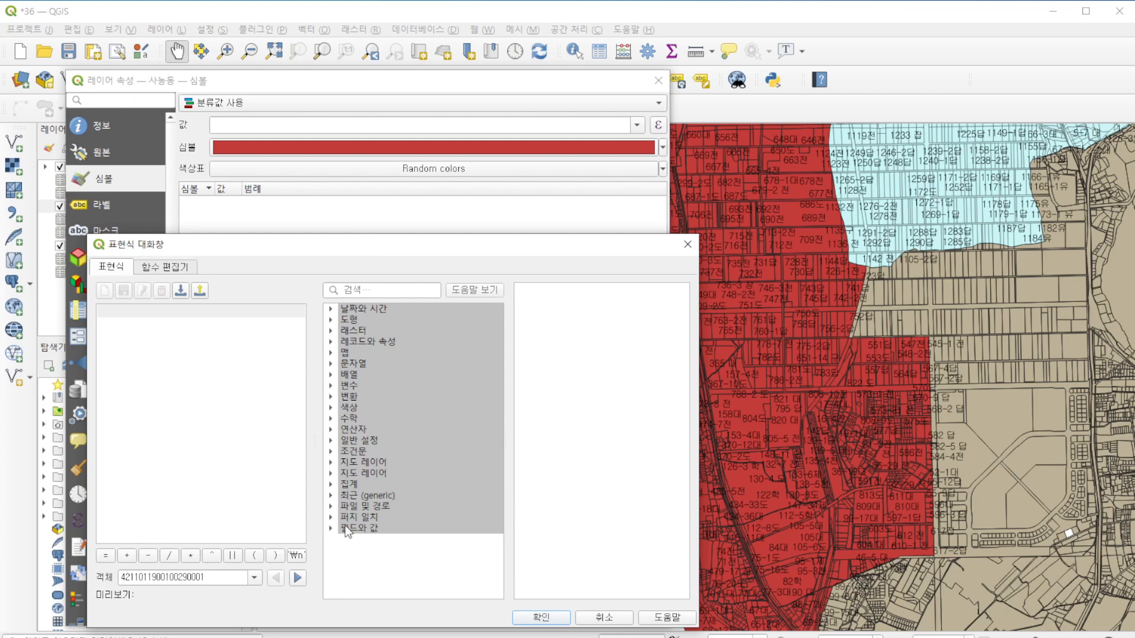
Step: Start the classification expression with the 사농동_비고 field from the fields and values group, followed by like'1' or
{"action": "left_click", "coordinate": [348, 531]}
{"action": "double_click", "coordinate": [363, 534]}
{"action": "scroll", "coordinate": [390, 552], "scroll_direction": "down", "scroll_amount": 6}
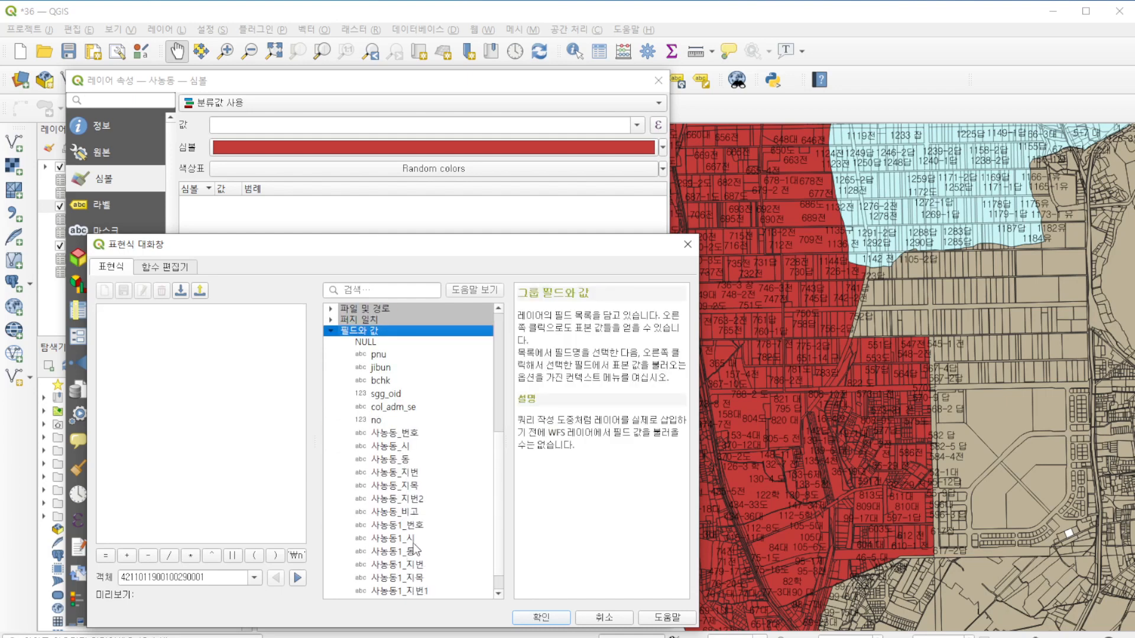
{"action": "double_click", "coordinate": [415, 512]}
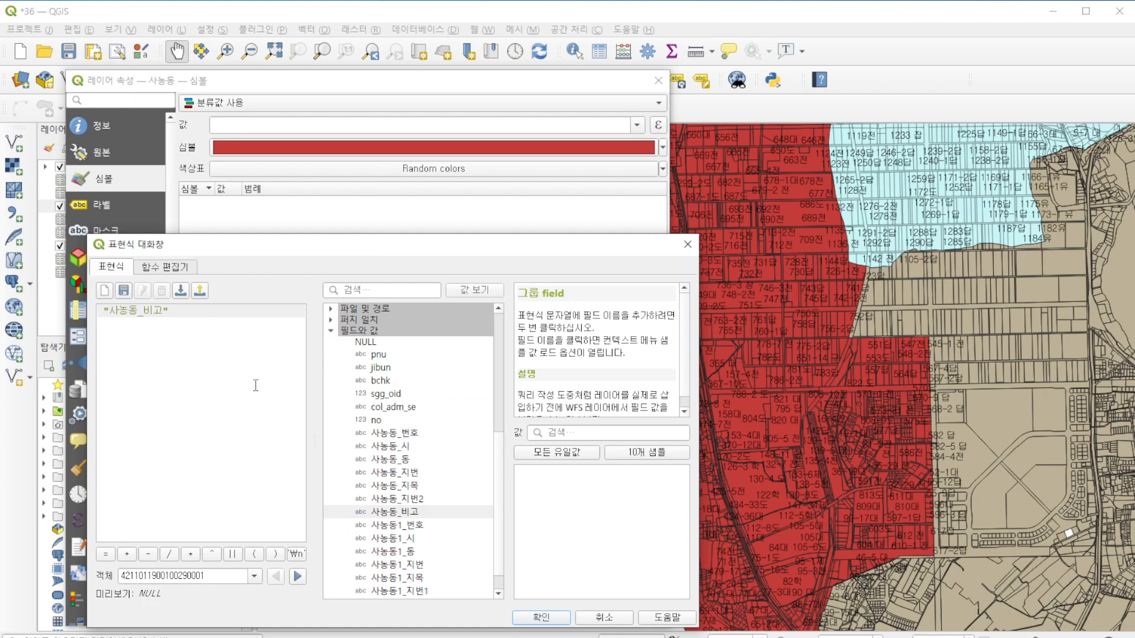
{"action": "type", "text": "like"}
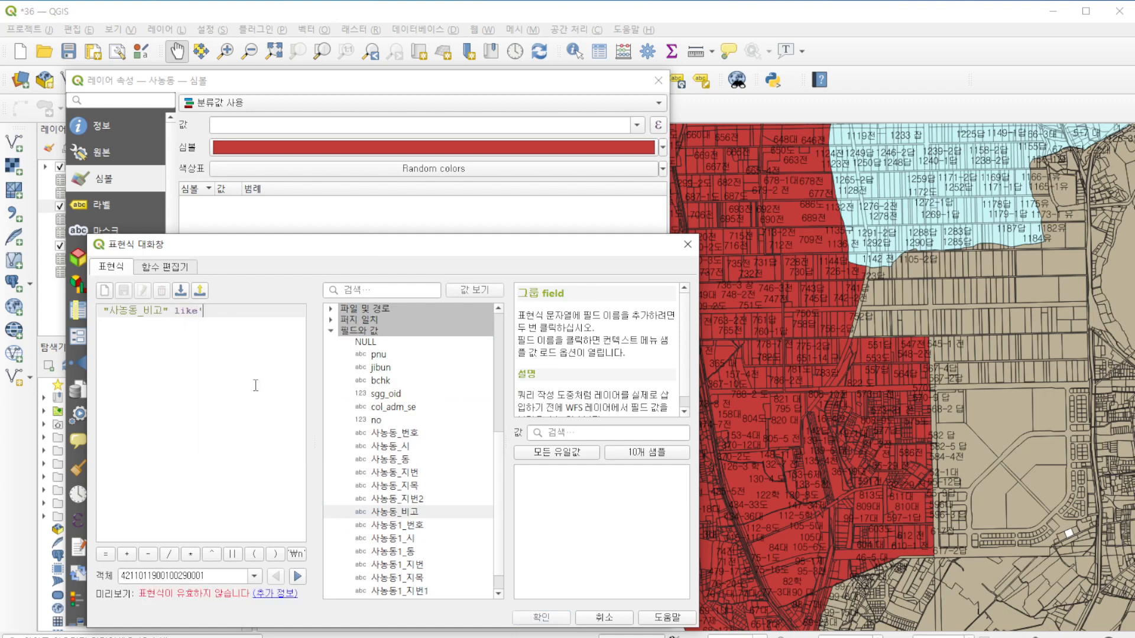
{"action": "type", "text": "'1' or"}
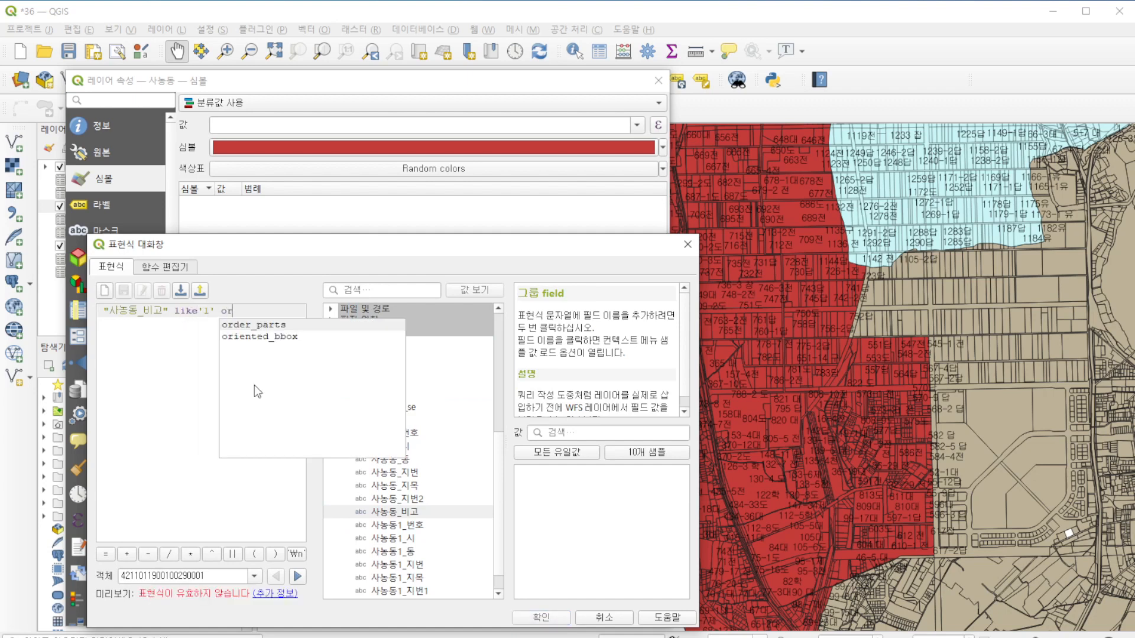
Step: Complete the expression with the second condition "사농동1_비고" like'1' and accept it
{"action": "scroll", "coordinate": [436, 508], "scroll_direction": "down", "scroll_amount": 1}
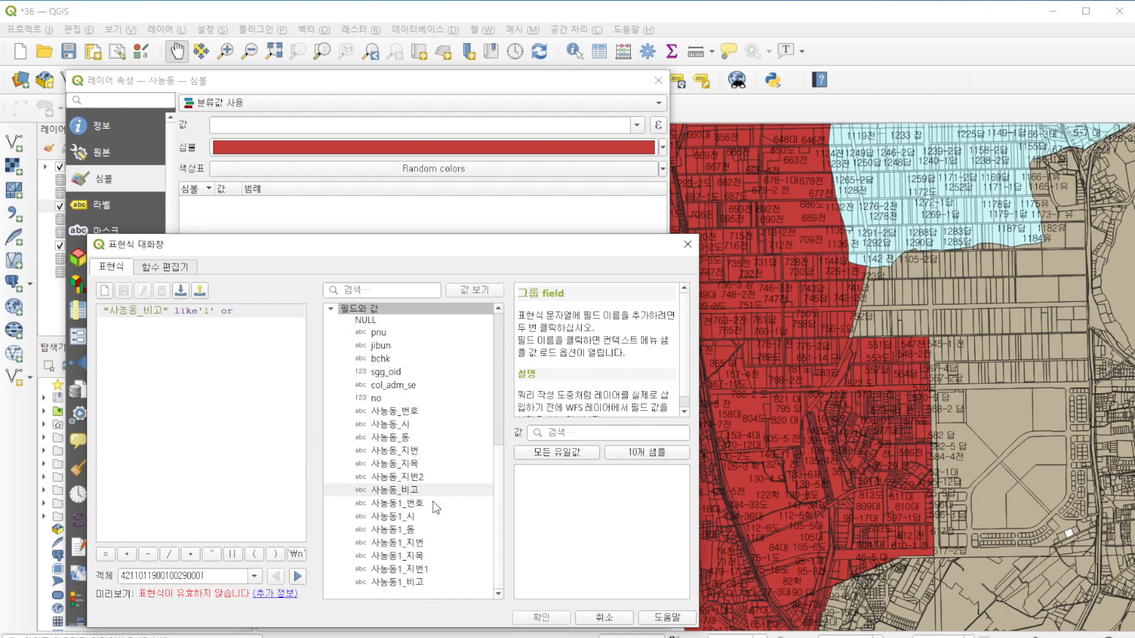
{"action": "double_click", "coordinate": [411, 582]}
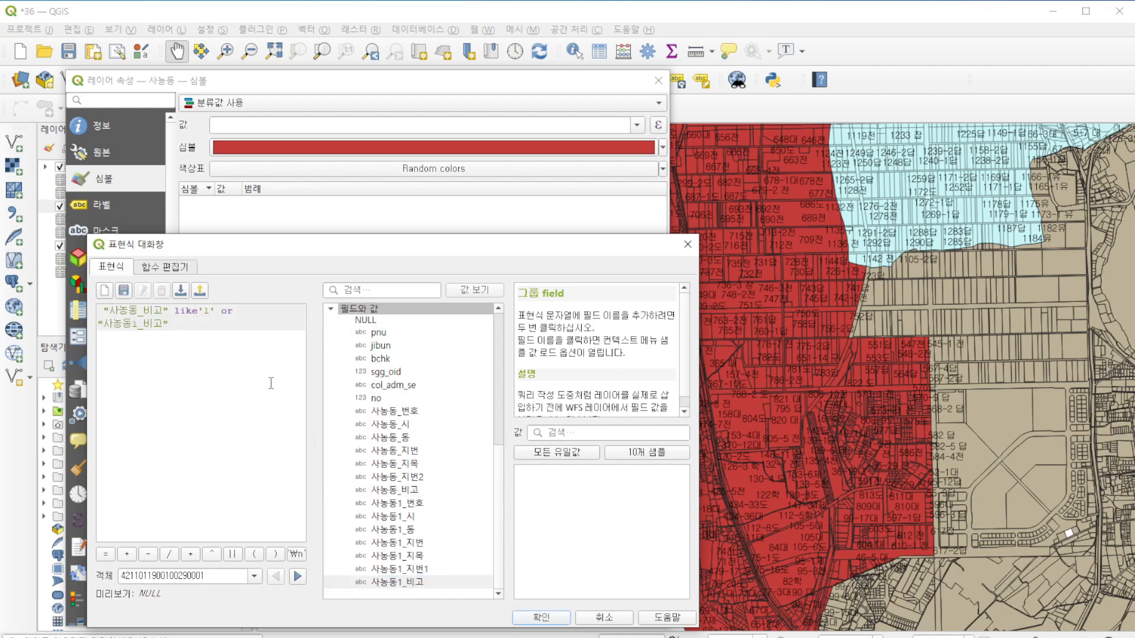
{"action": "type", "text": "li"}
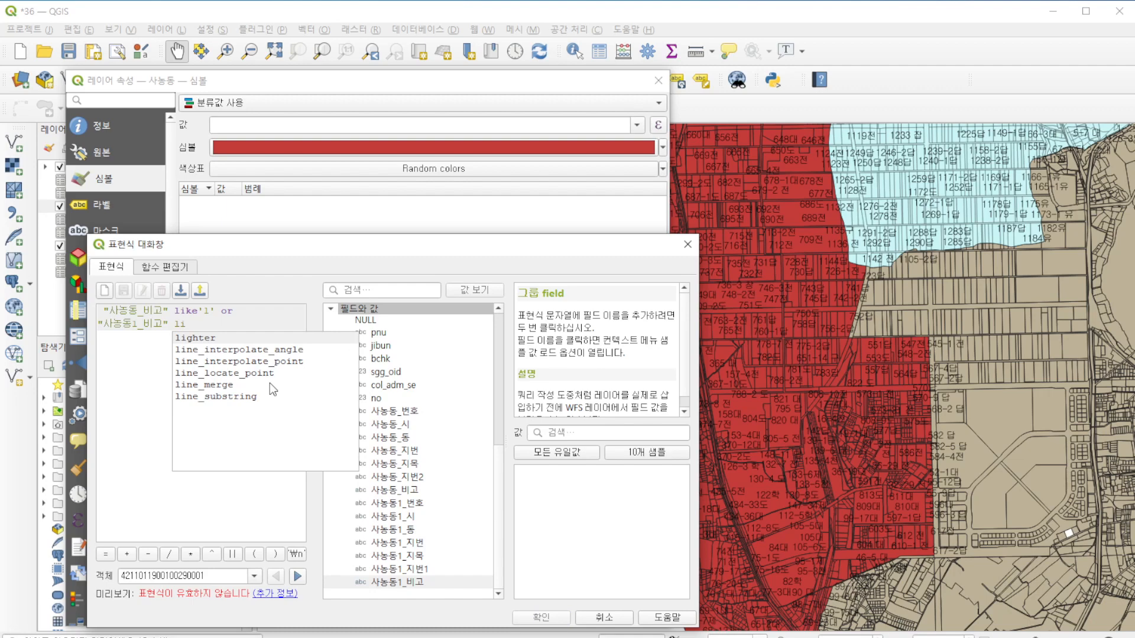
{"action": "type", "text": "ke'1'"}
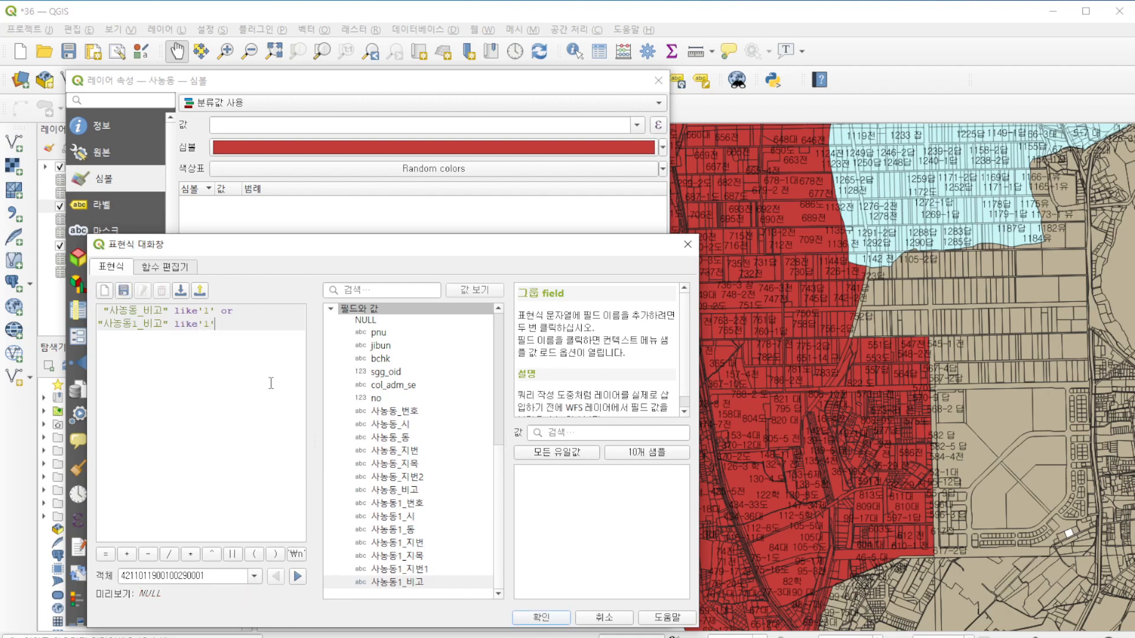
{"action": "left_click", "coordinate": [535, 618]}
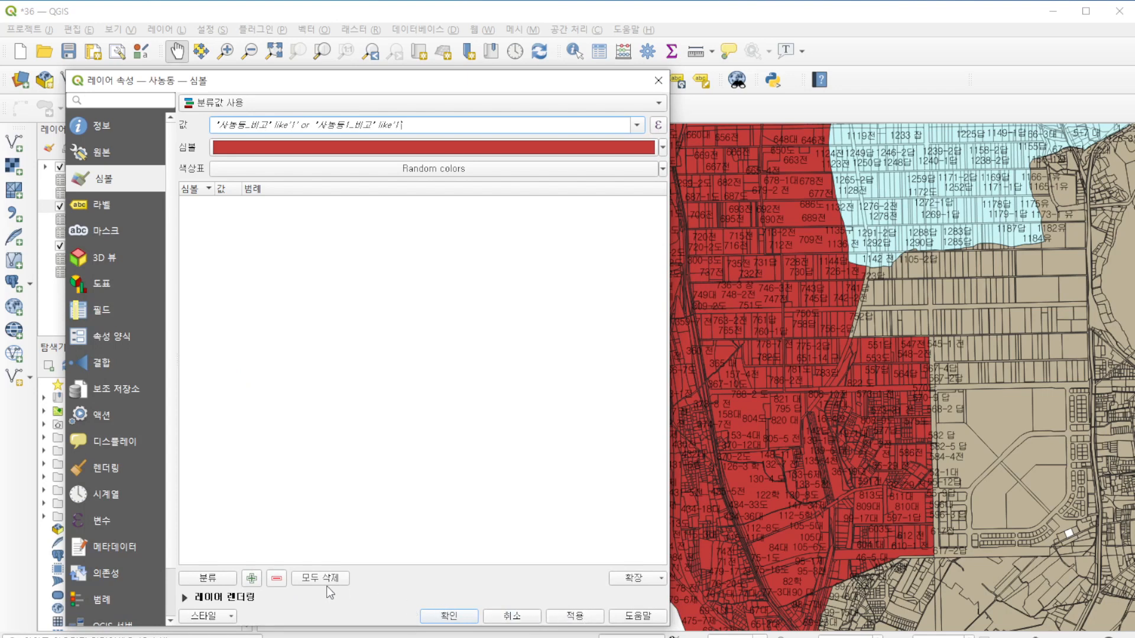
Step: Classify the 사농동 layer by the expression and set the simple fill colour of category 1 to yellow (#fef72a)
{"action": "left_click", "coordinate": [216, 579]}
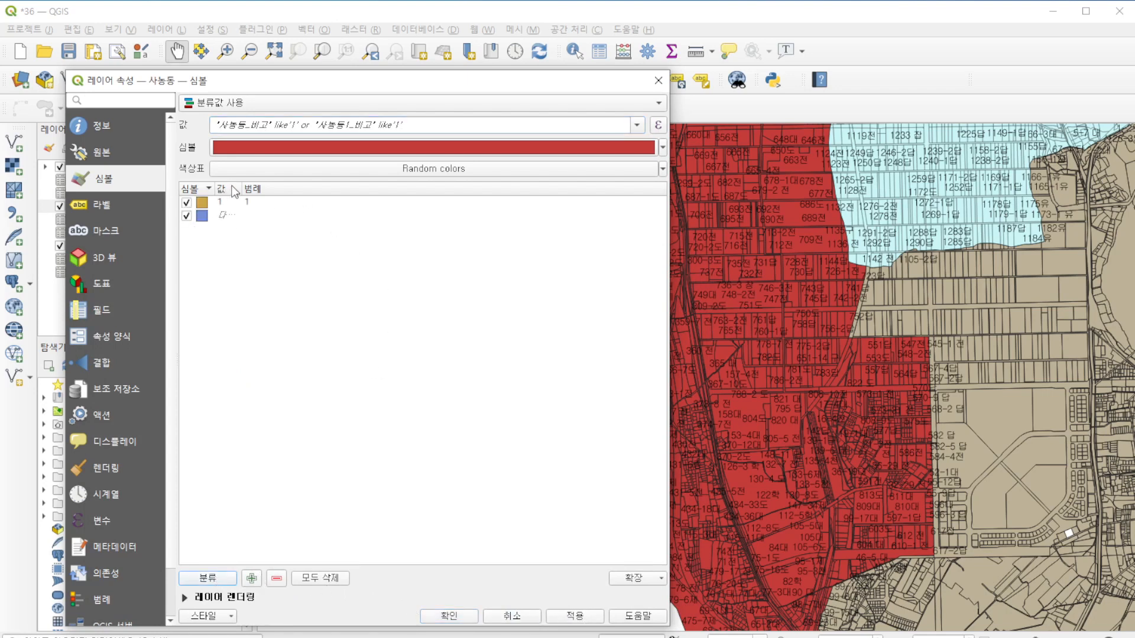
{"action": "left_click_drag", "start_coordinate": [240, 189], "coordinate": [353, 213]}
{"action": "left_click", "coordinate": [202, 206]}
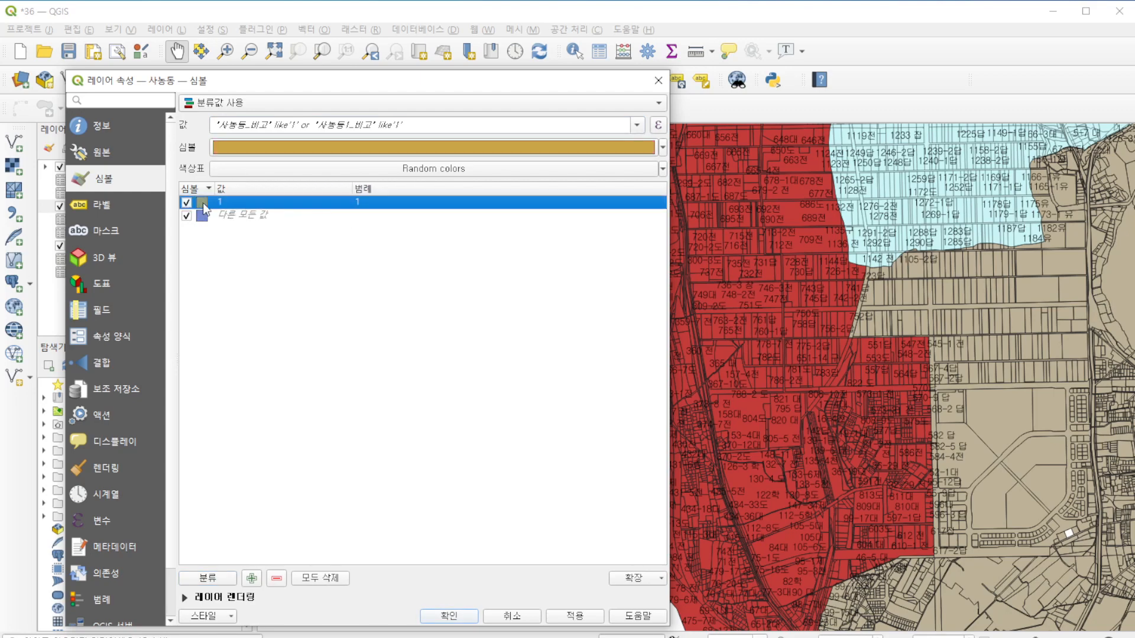
{"action": "double_click", "coordinate": [203, 204]}
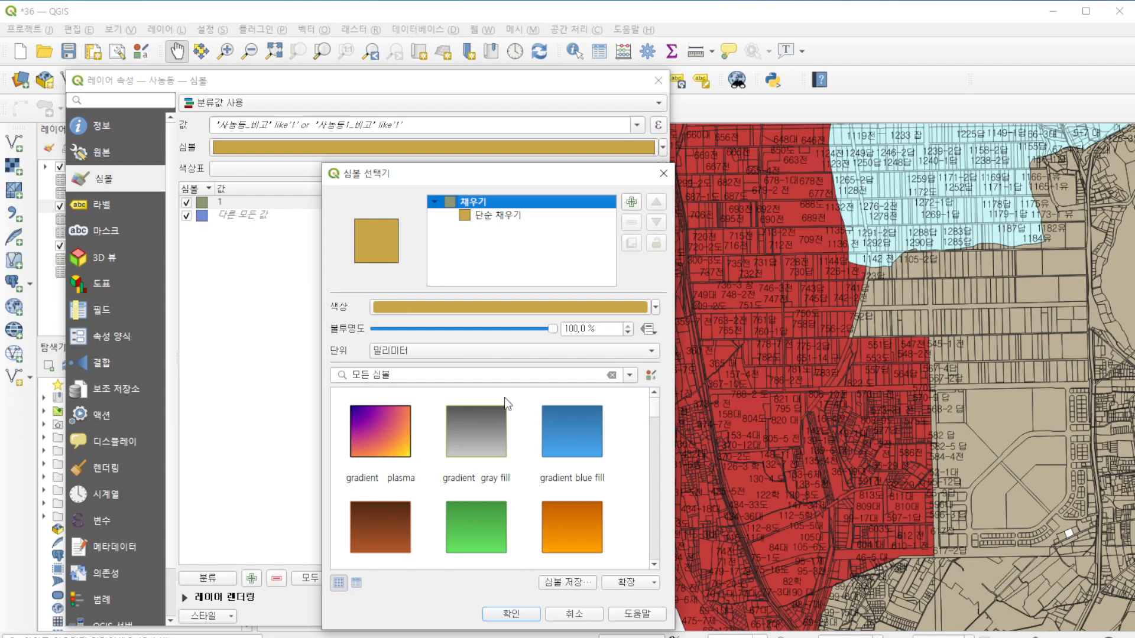
{"action": "left_click", "coordinate": [510, 215]}
{"action": "left_click", "coordinate": [491, 335]}
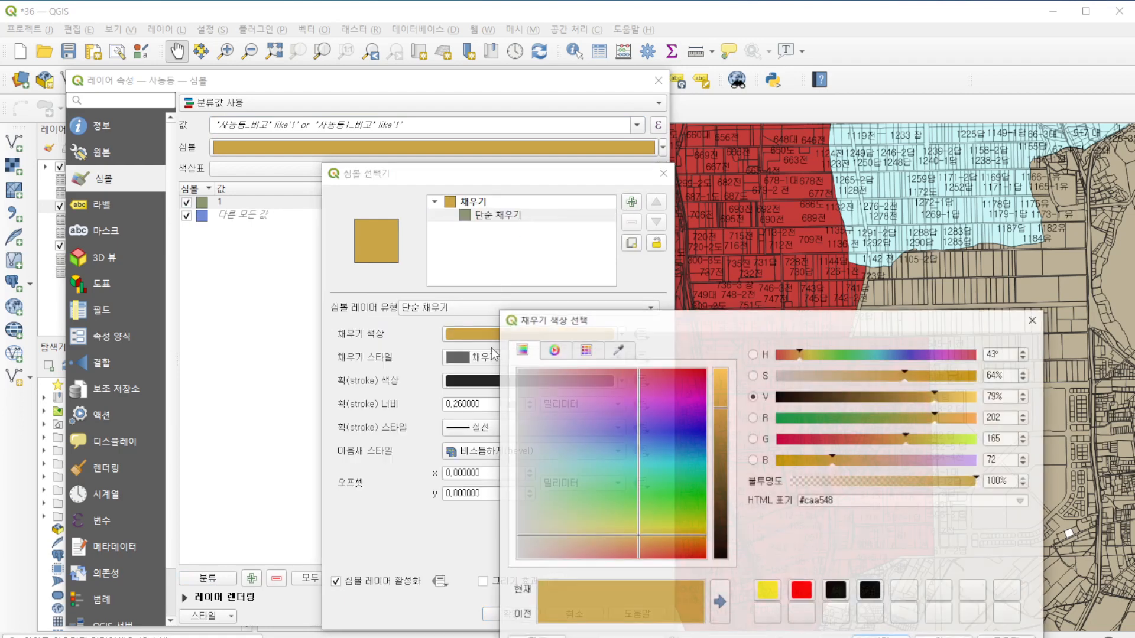
{"action": "left_click", "coordinate": [766, 592]}
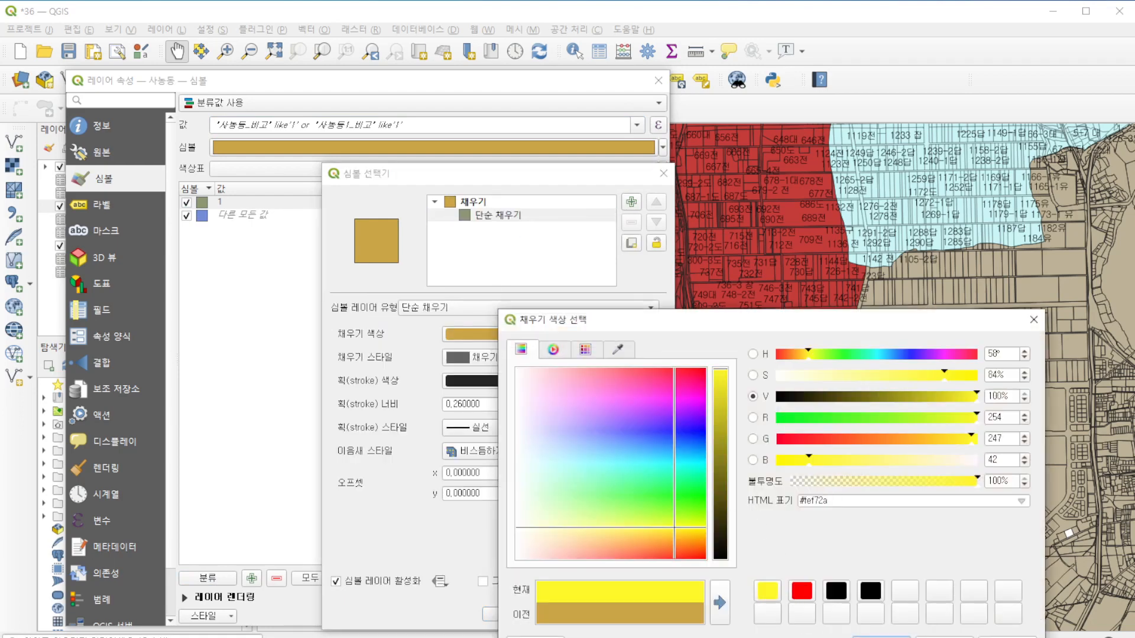
{"action": "left_click", "coordinate": [880, 637]}
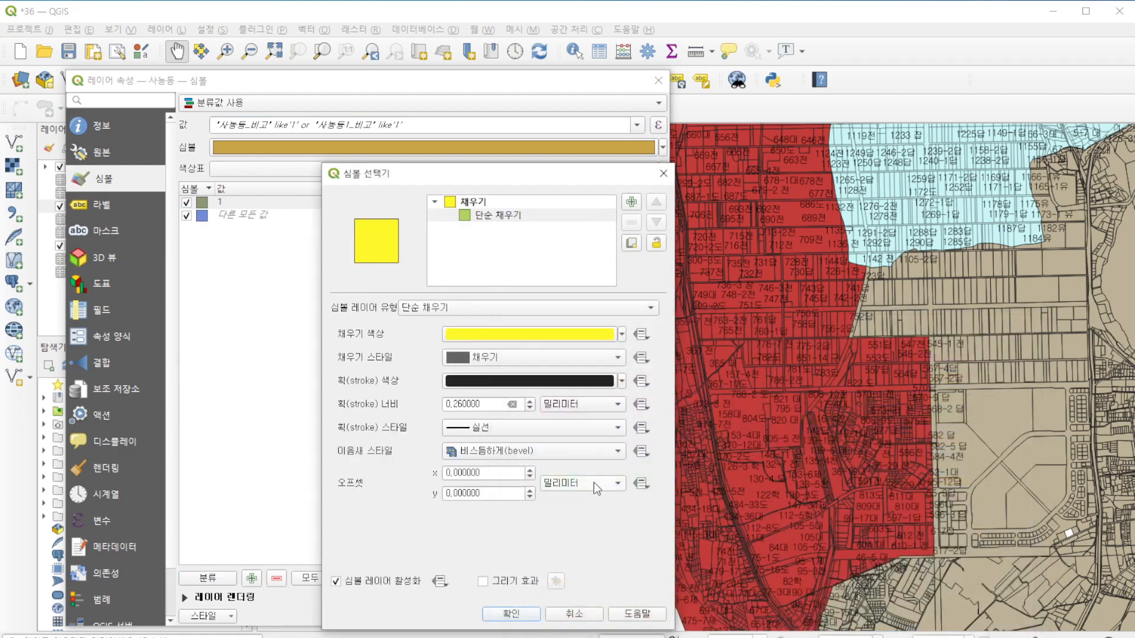
{"action": "left_click", "coordinate": [526, 617]}
Step: Set the opacity of the 다른 모든 값 category's symbol to 30.5%, apply the 사농동 styling and close the layer properties
{"action": "double_click", "coordinate": [204, 216]}
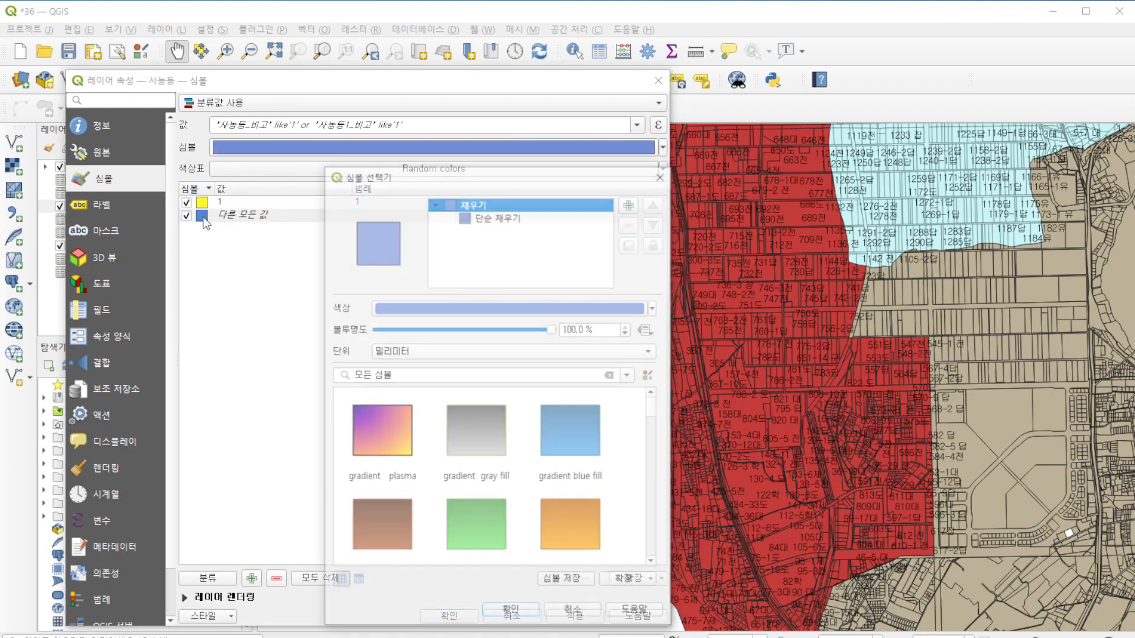
{"action": "left_click_drag", "start_coordinate": [550, 329], "coordinate": [427, 331]}
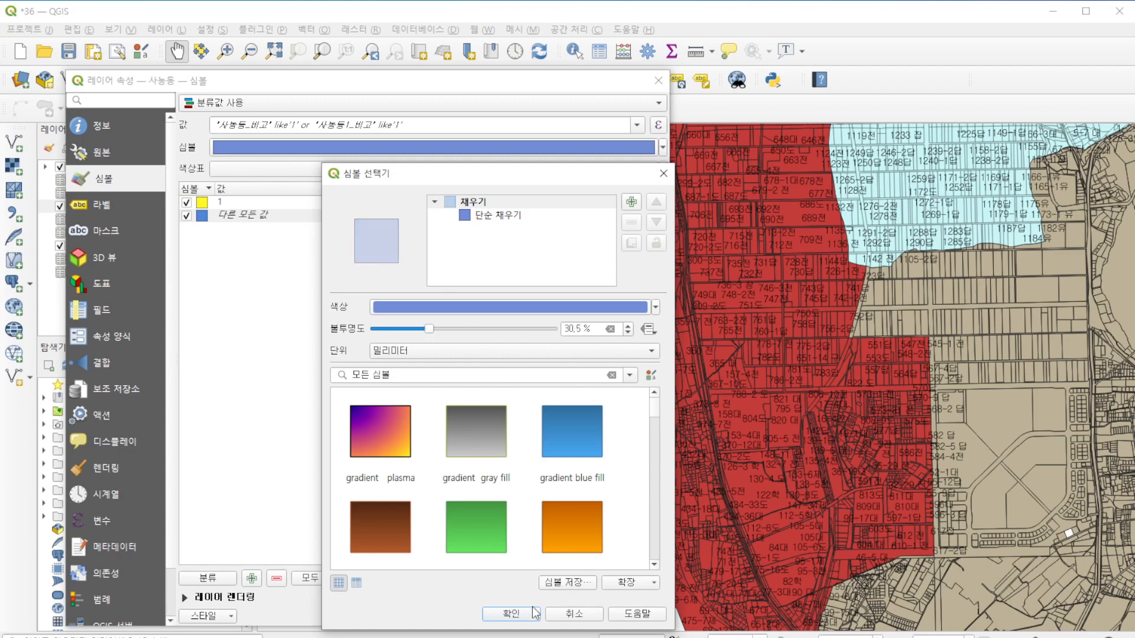
{"action": "left_click", "coordinate": [512, 615]}
{"action": "left_click", "coordinate": [578, 613]}
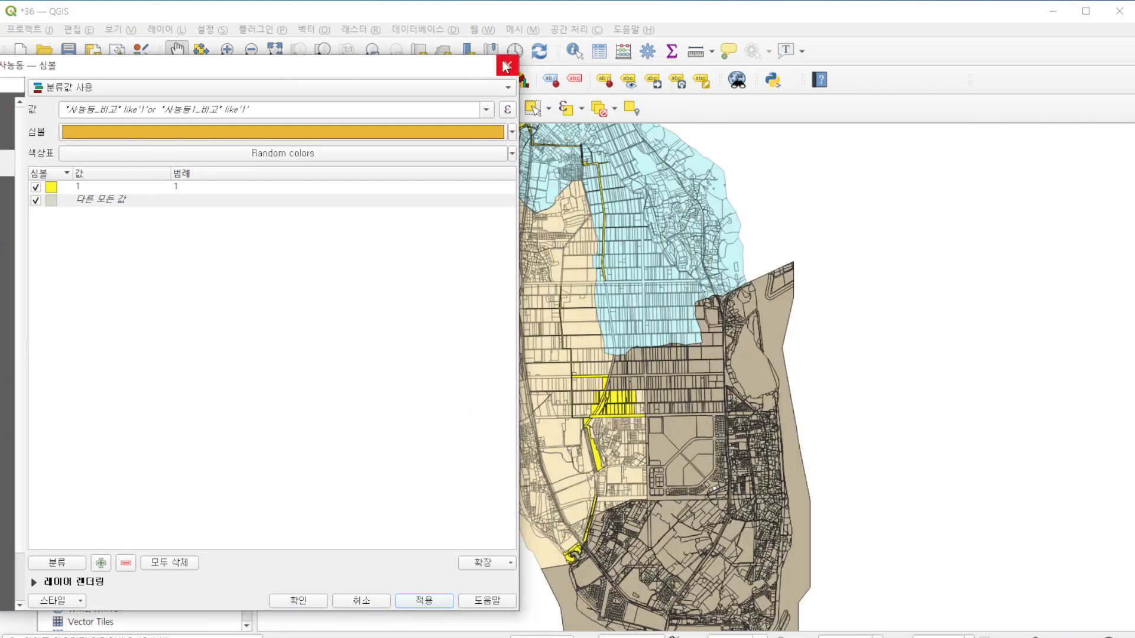
{"action": "left_click", "coordinate": [506, 66]}
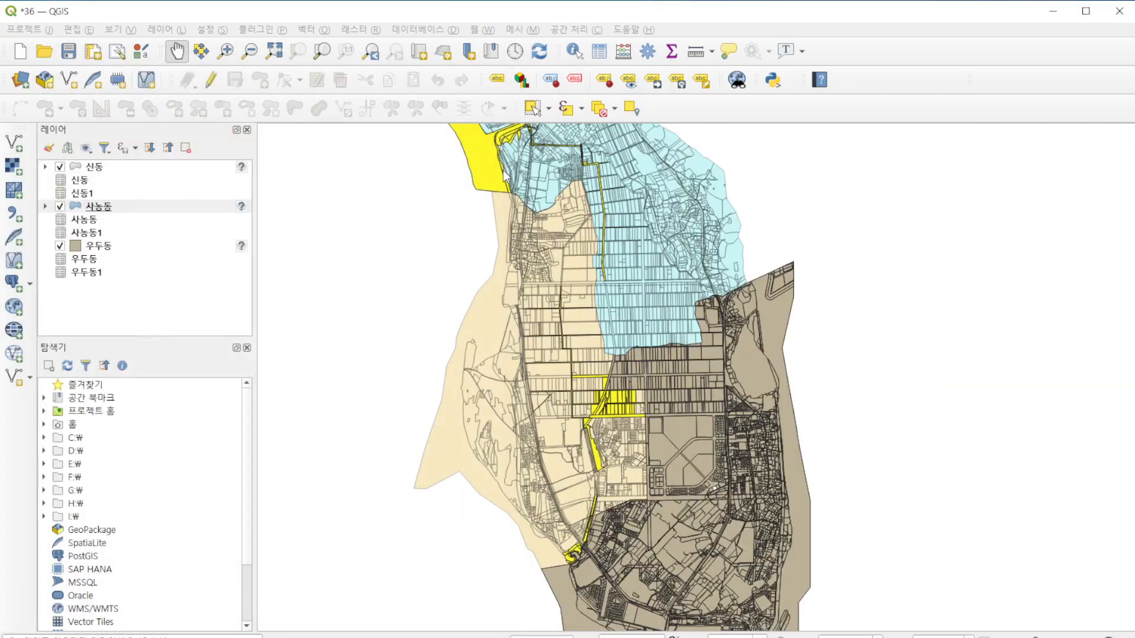
Step: Examine the yellow 사농동 parcels and their jibun labels along the border with 우두동, down to the southern tip
{"action": "scroll", "coordinate": [604, 392], "scroll_direction": "up", "scroll_amount": 1}
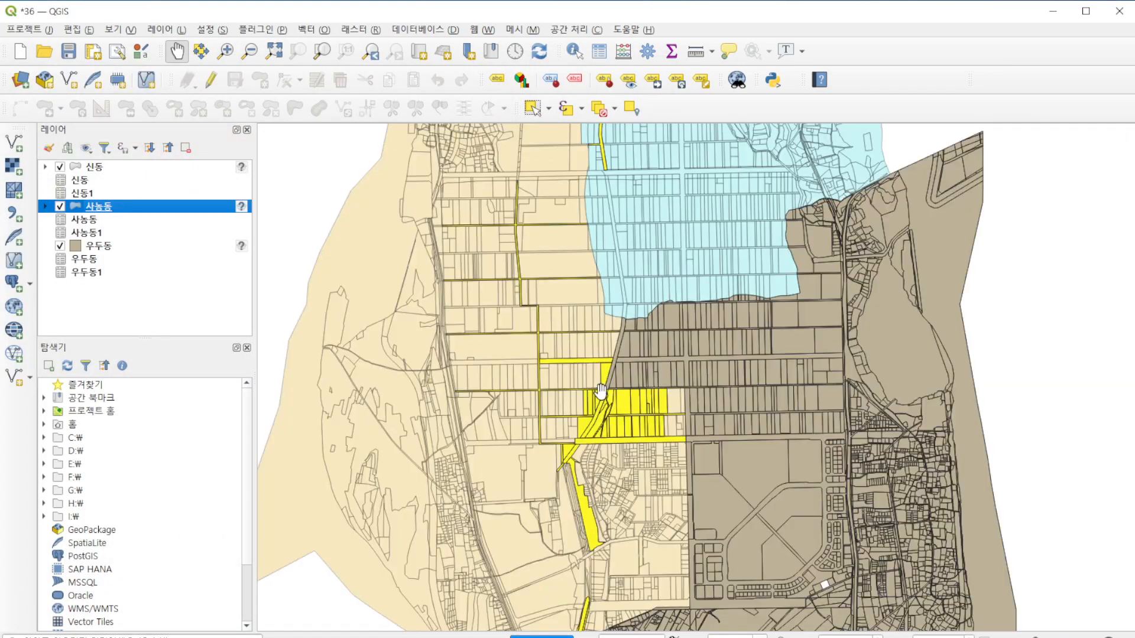
{"action": "scroll", "coordinate": [605, 392], "scroll_direction": "up", "scroll_amount": 1}
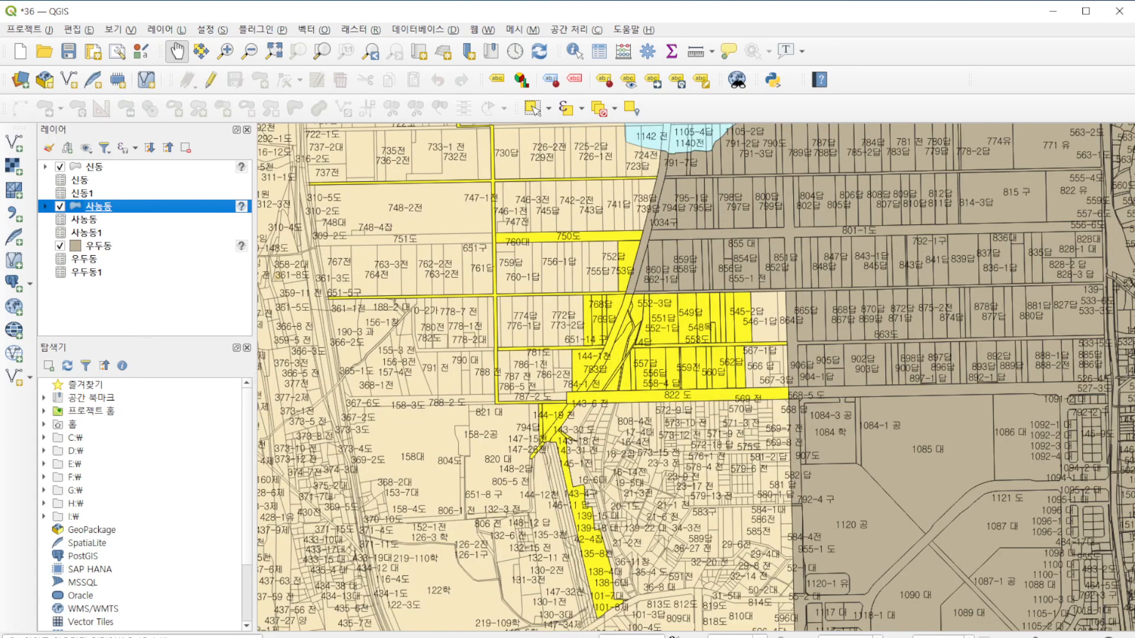
{"action": "mouse_move", "coordinate": [617, 406]}
{"action": "left_mouse_down"}
{"action": "mouse_move", "coordinate": [500, 314]}
{"action": "mouse_move", "coordinate": [741, 276]}
{"action": "mouse_move", "coordinate": [807, 409]}
{"action": "mouse_move", "coordinate": [598, 417]}
{"action": "left_mouse_up"}
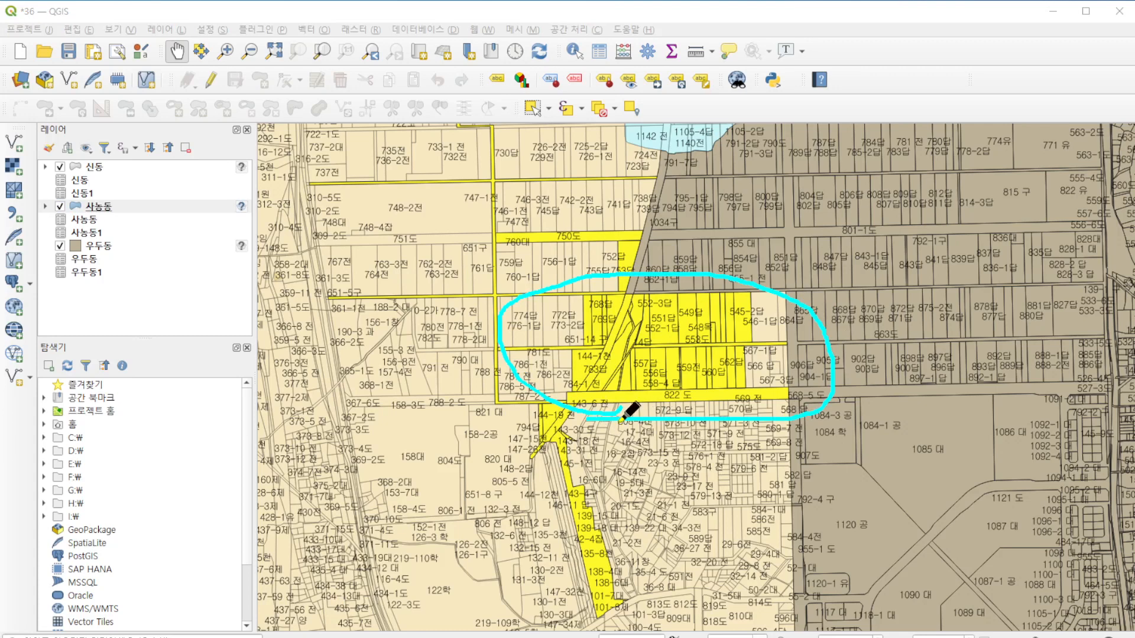
{"action": "mouse_move", "coordinate": [603, 345]}
{"action": "left_mouse_down"}
{"action": "mouse_move", "coordinate": [655, 279]}
{"action": "mouse_move", "coordinate": [825, 383]}
{"action": "mouse_move", "coordinate": [574, 393]}
{"action": "mouse_move", "coordinate": [600, 271]}
{"action": "left_mouse_up"}
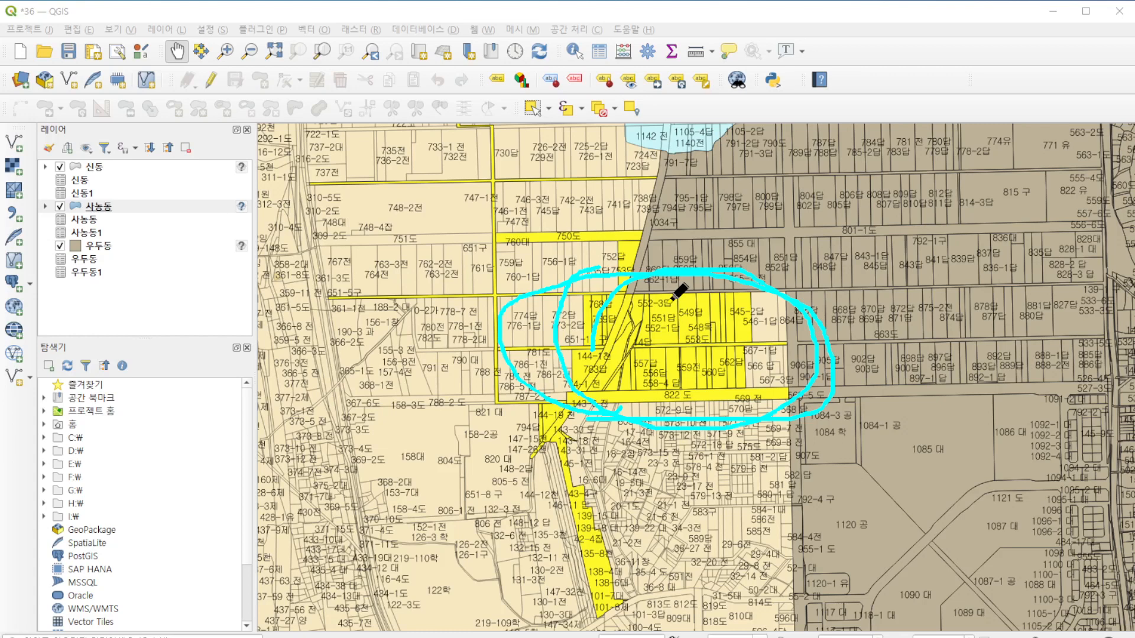
{"action": "mouse_move", "coordinate": [757, 294]}
{"action": "left_mouse_down"}
{"action": "mouse_move", "coordinate": [760, 357]}
{"action": "mouse_move", "coordinate": [744, 393]}
{"action": "mouse_move", "coordinate": [599, 379]}
{"action": "mouse_move", "coordinate": [588, 286]}
{"action": "mouse_move", "coordinate": [771, 293]}
{"action": "mouse_move", "coordinate": [767, 391]}
{"action": "mouse_move", "coordinate": [638, 382]}
{"action": "mouse_move", "coordinate": [570, 296]}
{"action": "left_mouse_up"}
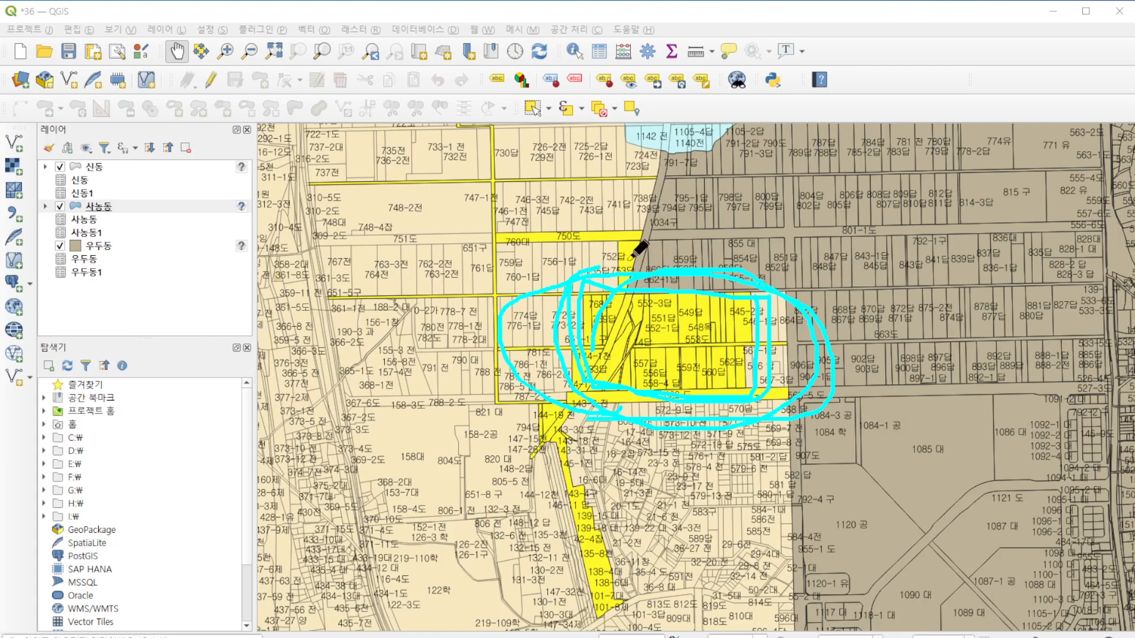
{"action": "mouse_move", "coordinate": [660, 253]}
{"action": "left_mouse_down"}
{"action": "mouse_move", "coordinate": [809, 253]}
{"action": "mouse_move", "coordinate": [820, 438]}
{"action": "mouse_move", "coordinate": [600, 409]}
{"action": "left_mouse_up"}
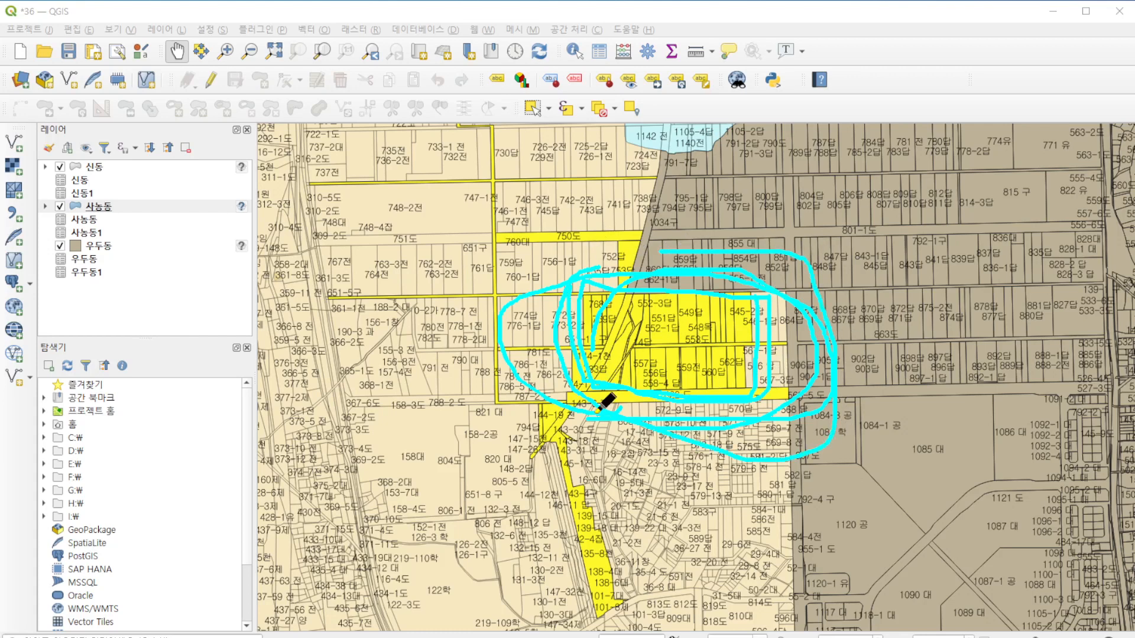
{"action": "left_click_drag", "start_coordinate": [674, 434], "coordinate": [584, 427]}
{"action": "left_click", "coordinate": [393, 636]}
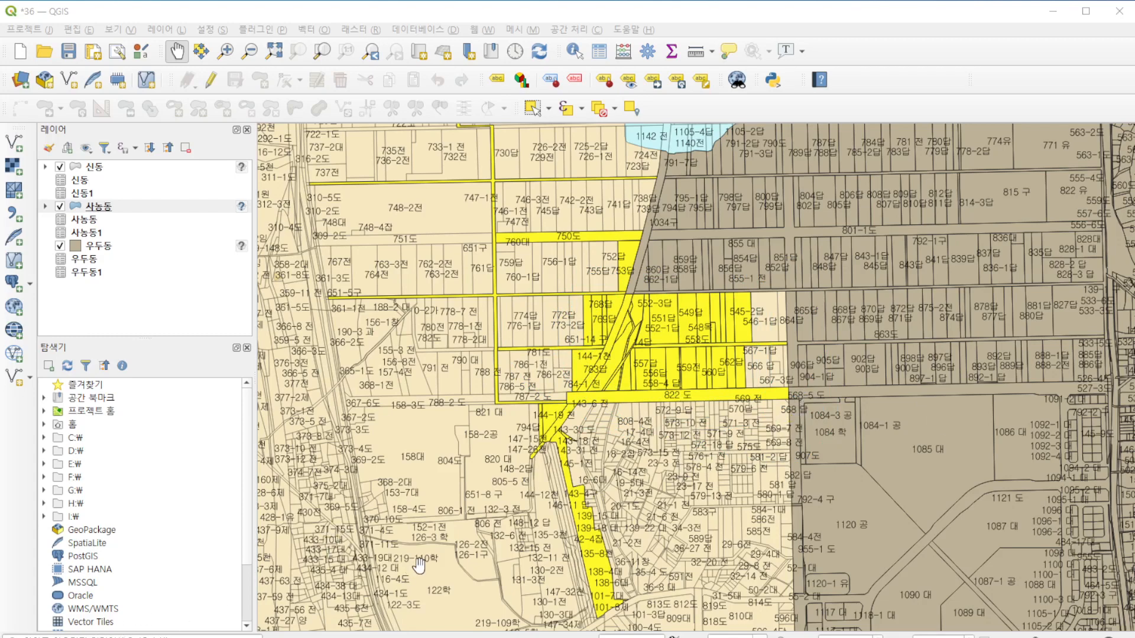
{"action": "scroll", "coordinate": [536, 543], "scroll_direction": "down", "scroll_amount": 3}
{"action": "scroll", "coordinate": [534, 597], "scroll_direction": "up", "scroll_amount": 3}
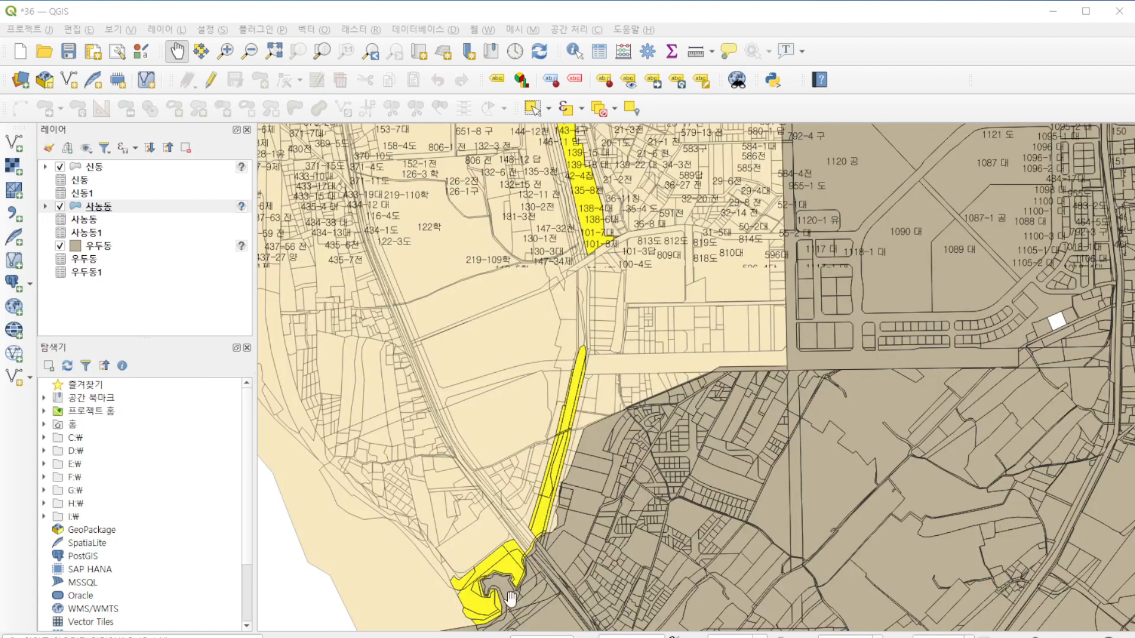
{"action": "scroll", "coordinate": [535, 582], "scroll_direction": "down", "scroll_amount": 3}
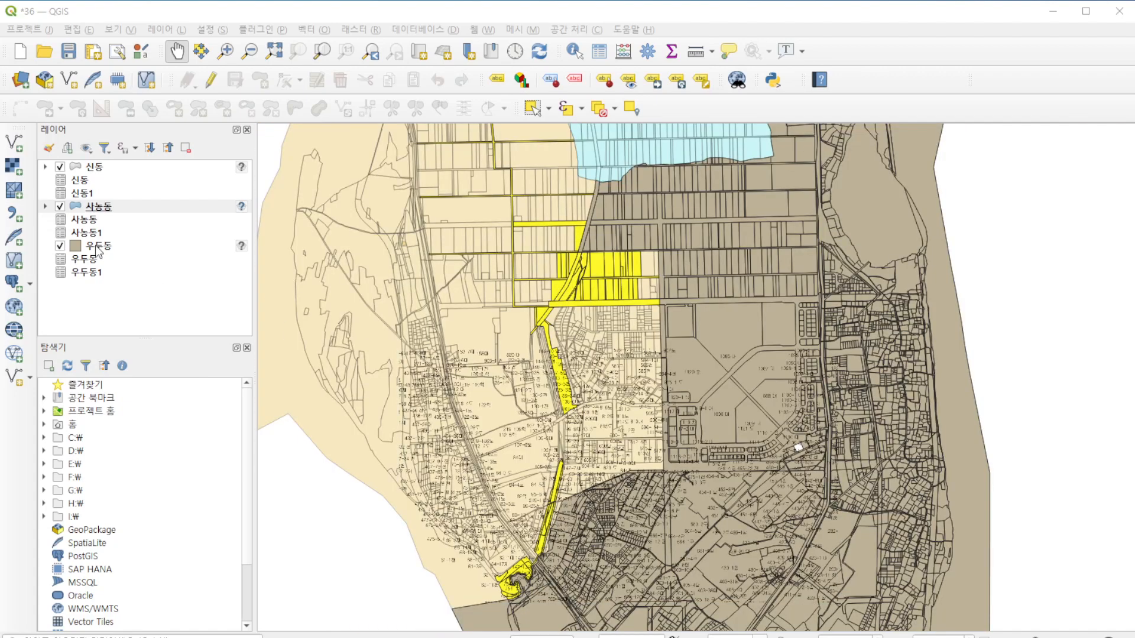
Step: Switch the 우두동 layer's symbology to categorized (분류값 사용) and open the expression editor for its classification value
{"action": "left_click", "coordinate": [97, 249]}
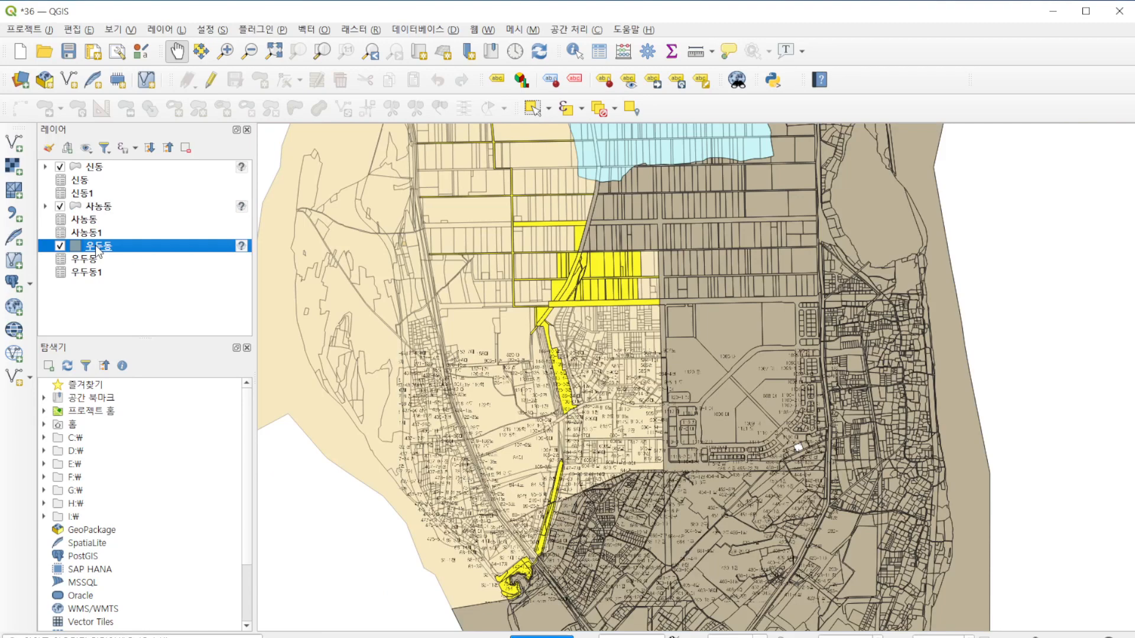
{"action": "double_click", "coordinate": [121, 249]}
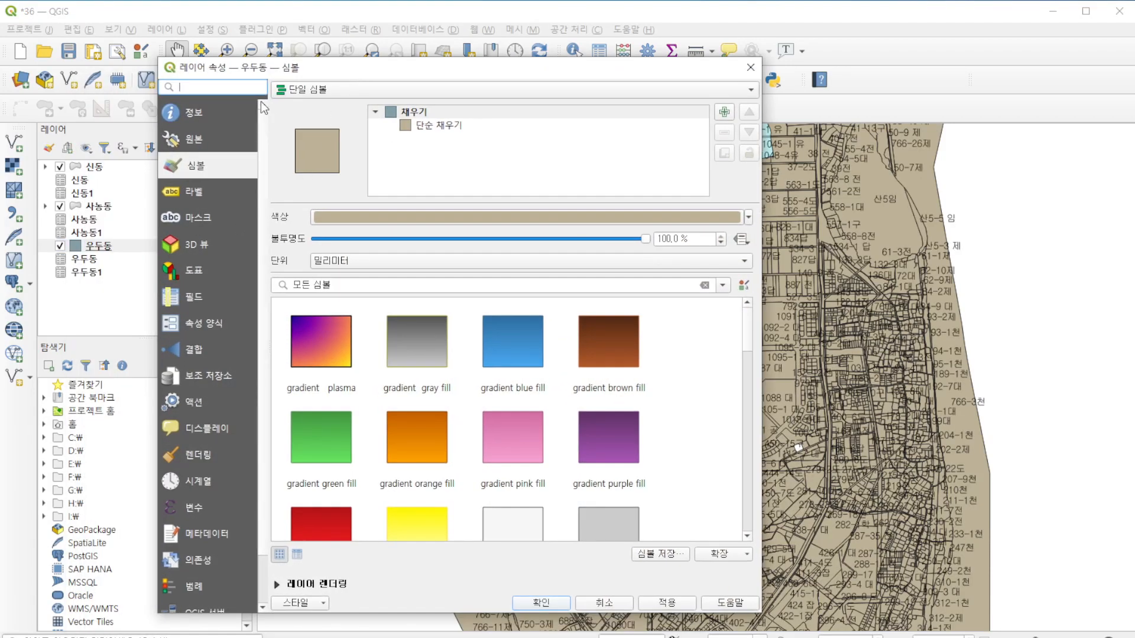
{"action": "left_click", "coordinate": [320, 90]}
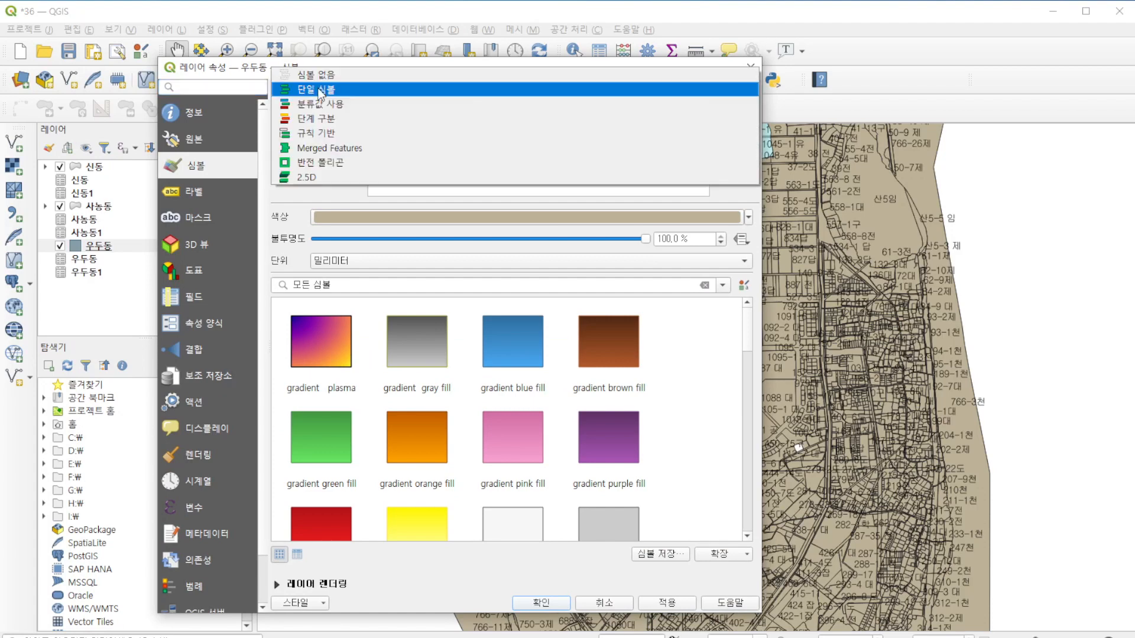
{"action": "left_click", "coordinate": [329, 106]}
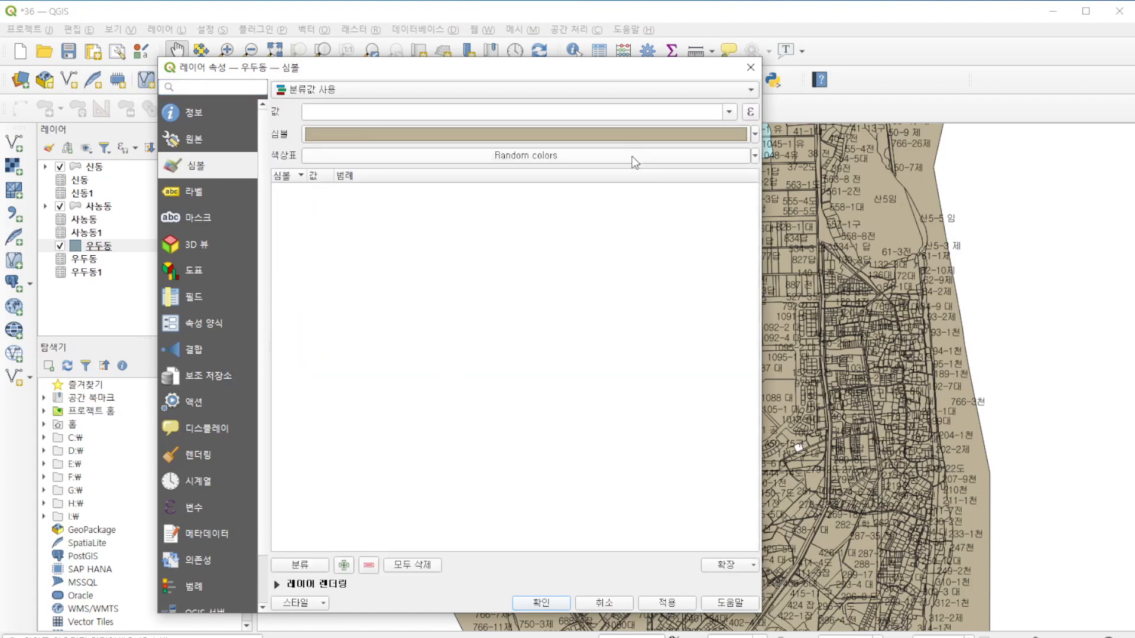
{"action": "left_click", "coordinate": [749, 113]}
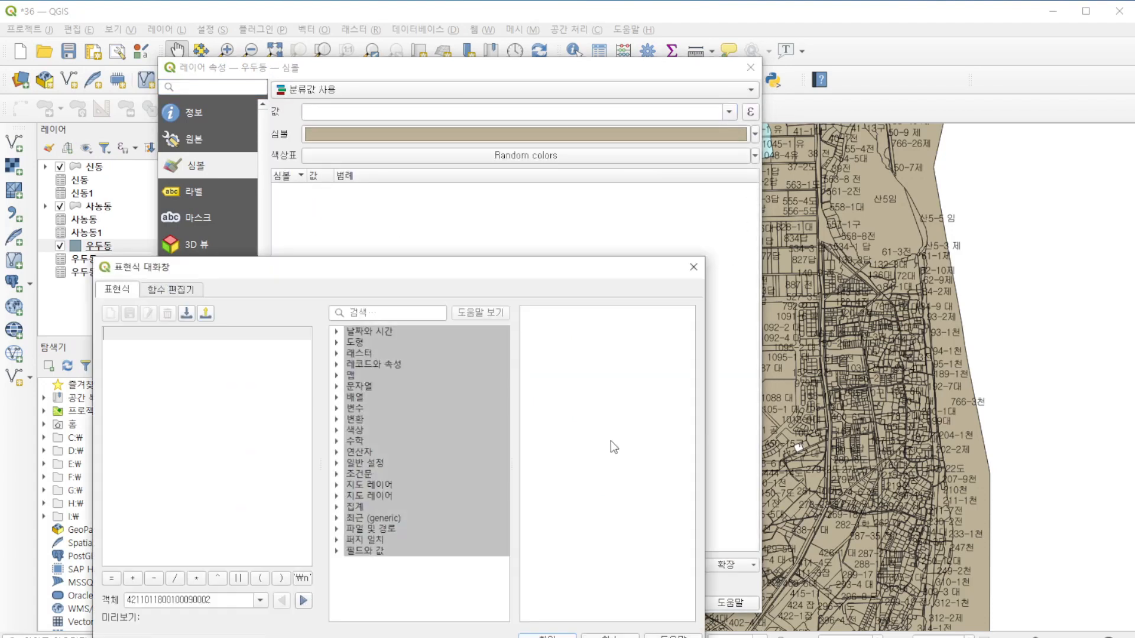
Step: Start the classification expression with the 우두동_비고 field from the fields and values group, followed by like'1'or
{"action": "double_click", "coordinate": [373, 550]}
{"action": "scroll", "coordinate": [439, 498], "scroll_direction": "down", "scroll_amount": 5}
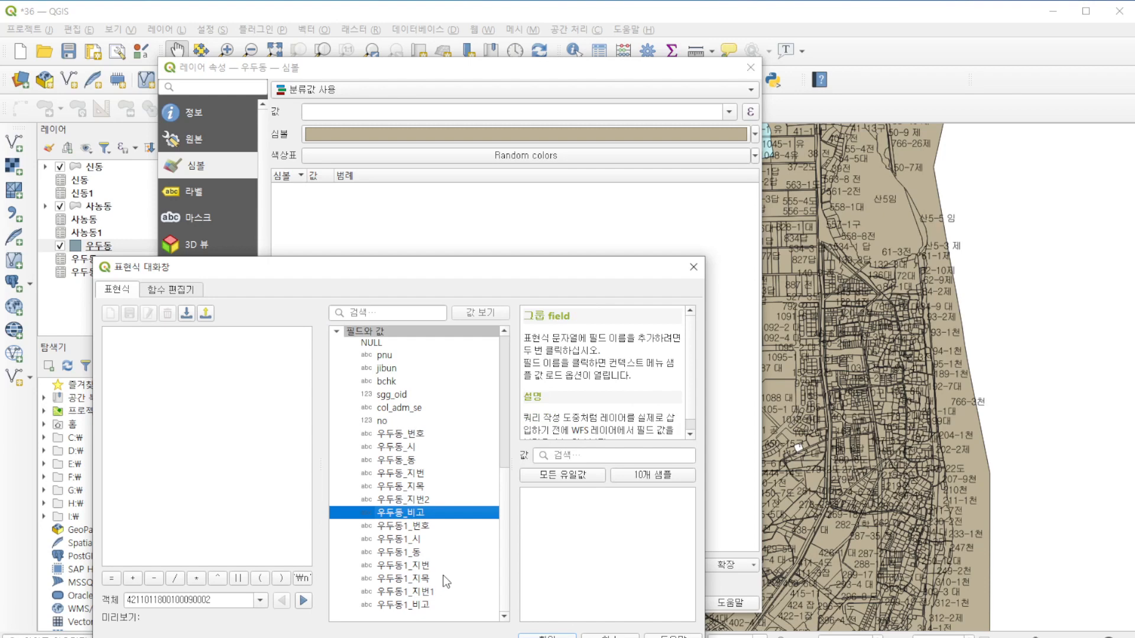
{"action": "double_click", "coordinate": [412, 514]}
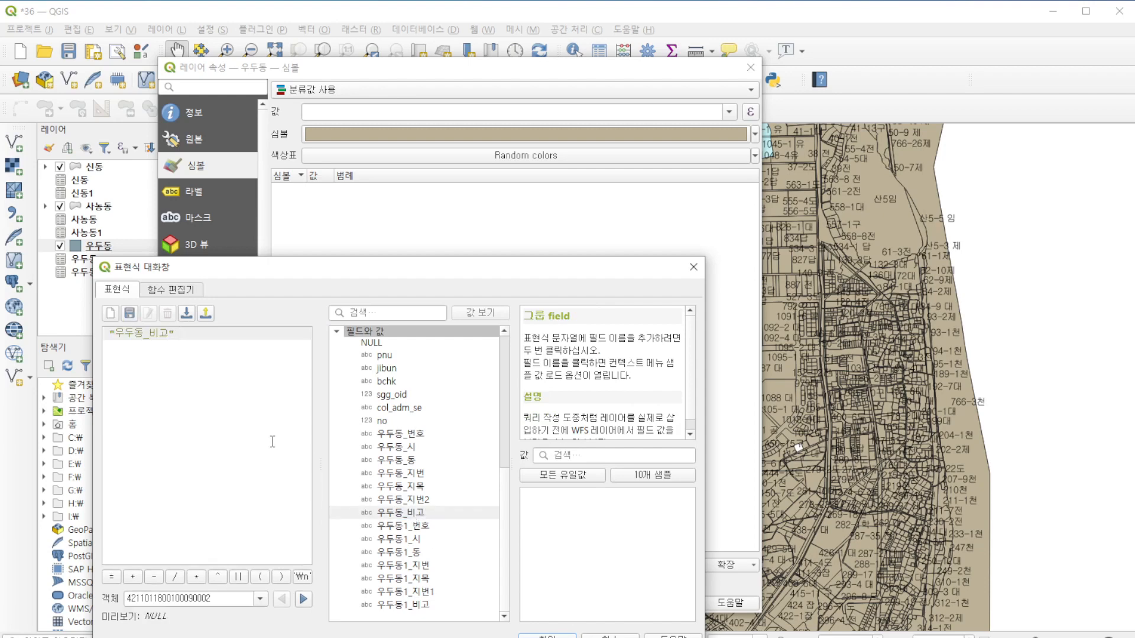
{"action": "type", "text": "like"}
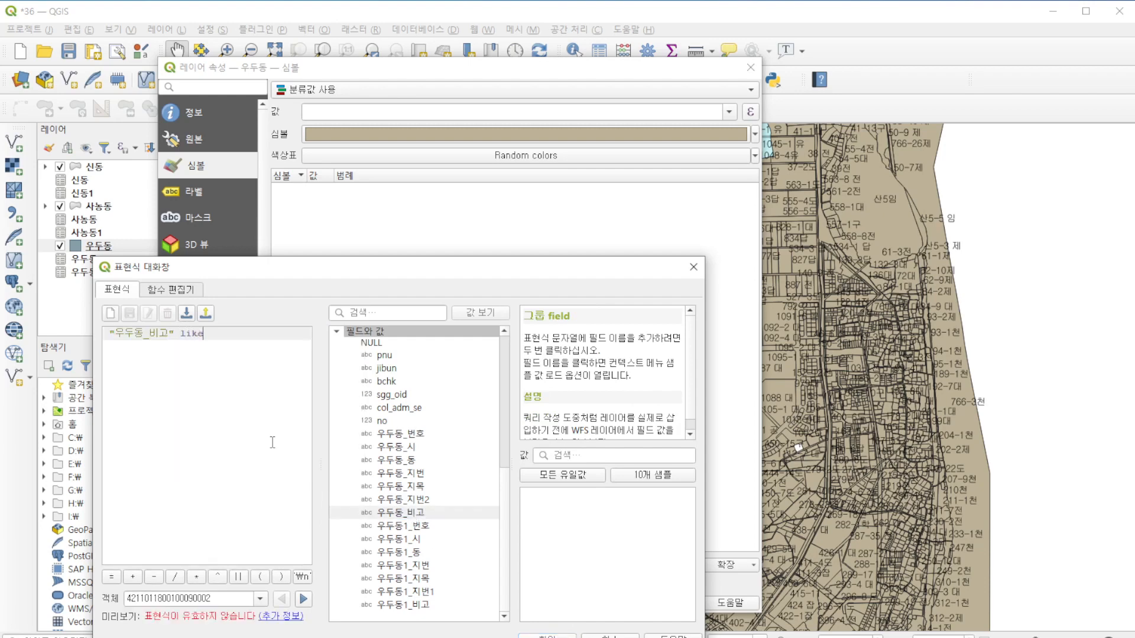
{"action": "type", "text": "'1'or"}
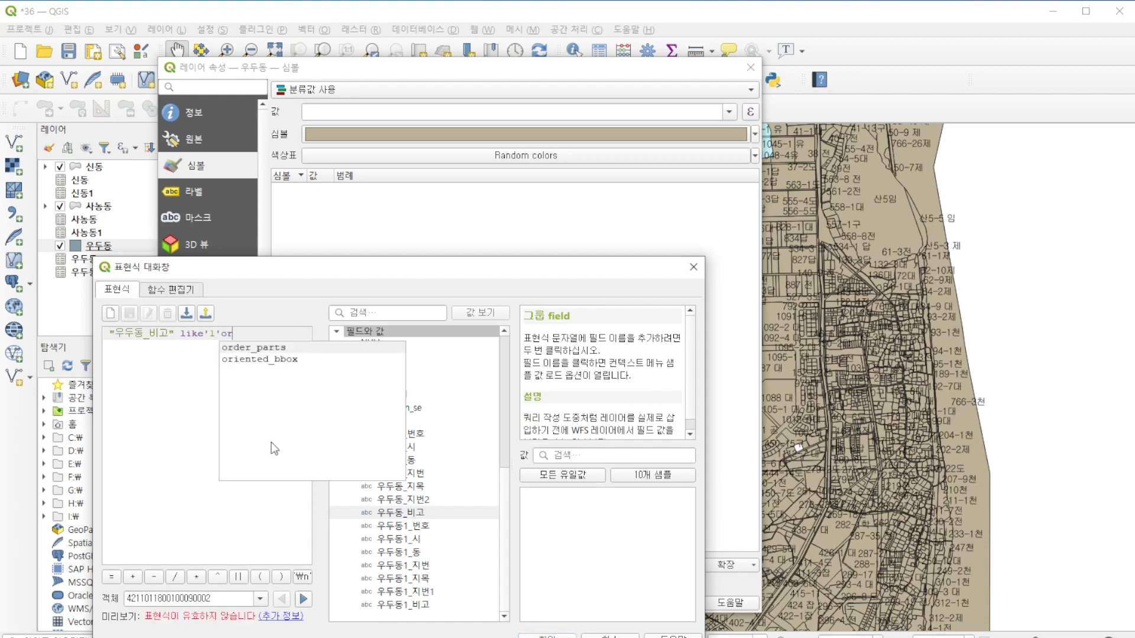
Step: Complete the expression with the second condition "우두동1_비고" like'1' and accept it
{"action": "double_click", "coordinate": [410, 606]}
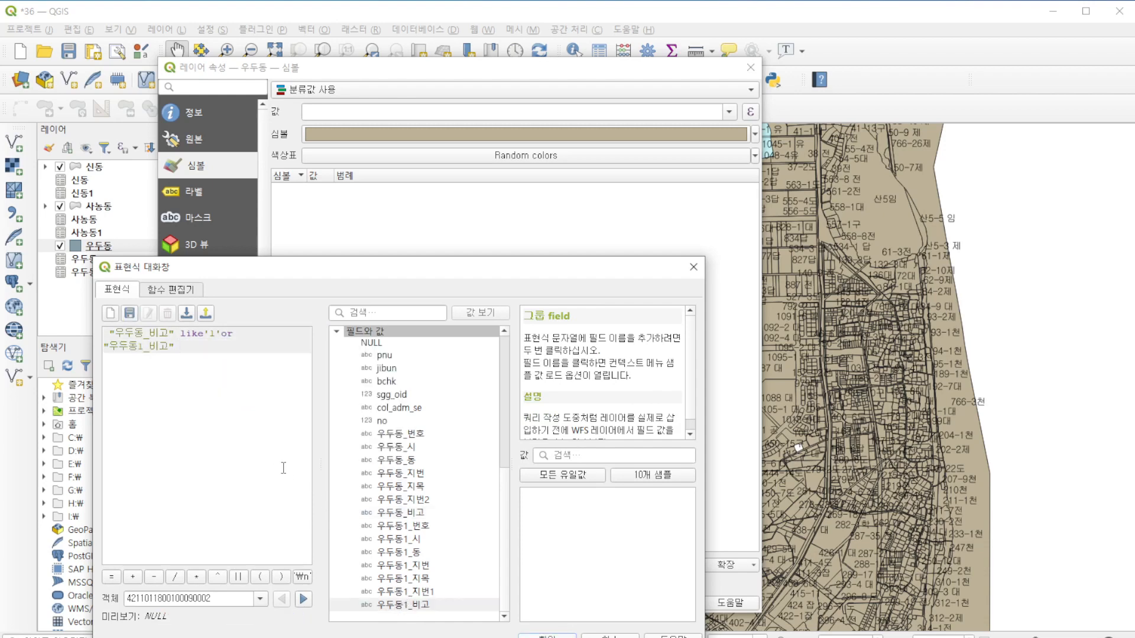
{"action": "type", "text": "like"}
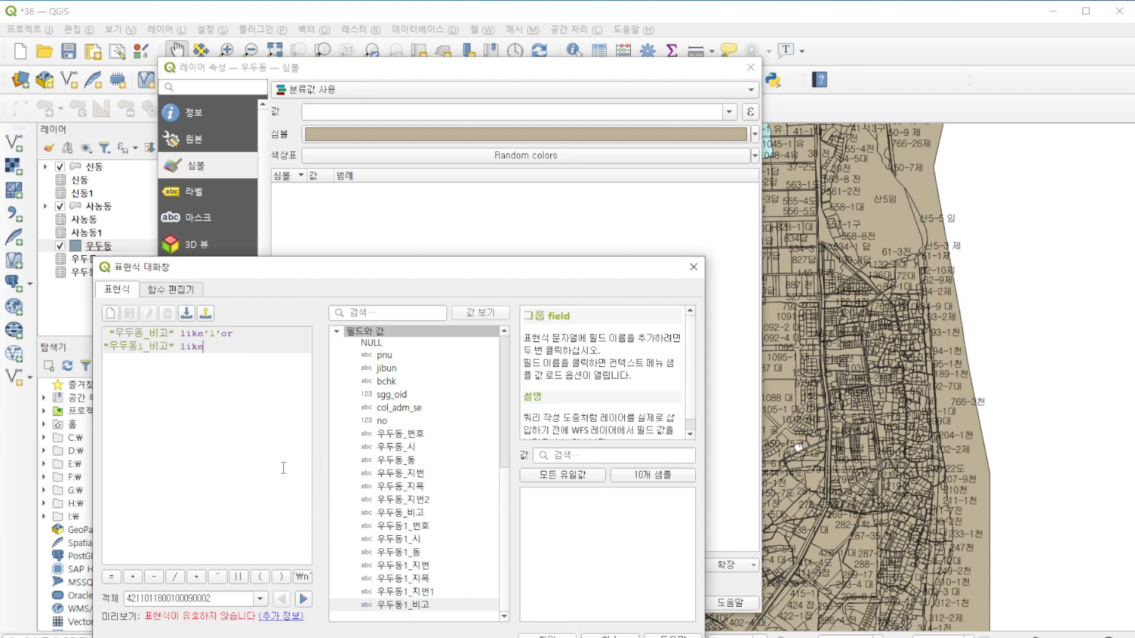
{"action": "type", "text": "'1'"}
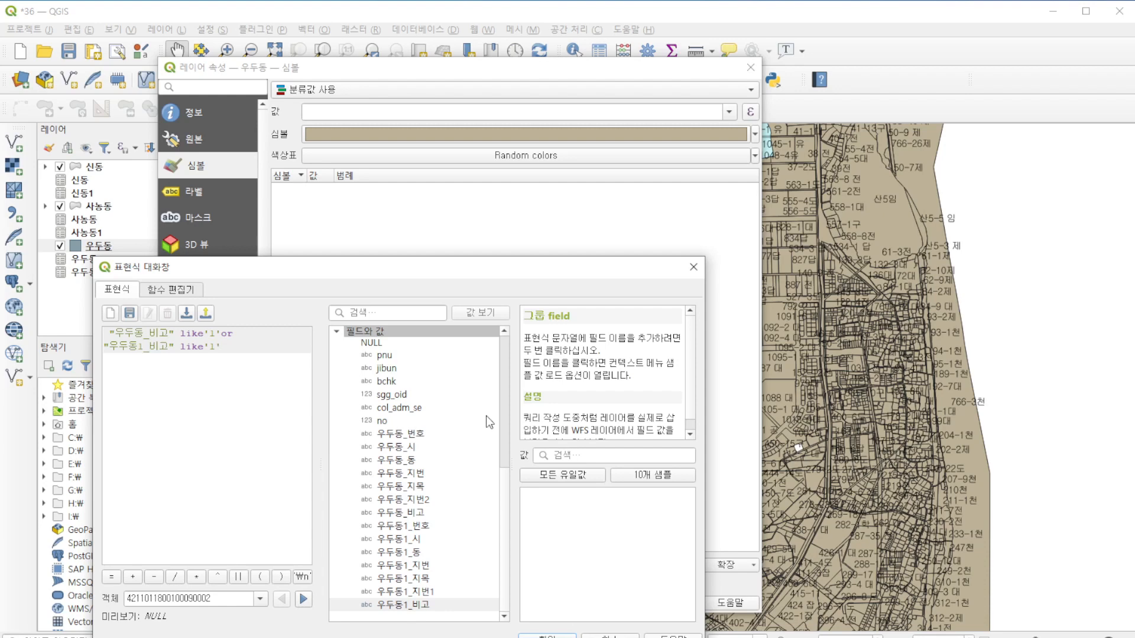
{"action": "left_click", "coordinate": [547, 636]}
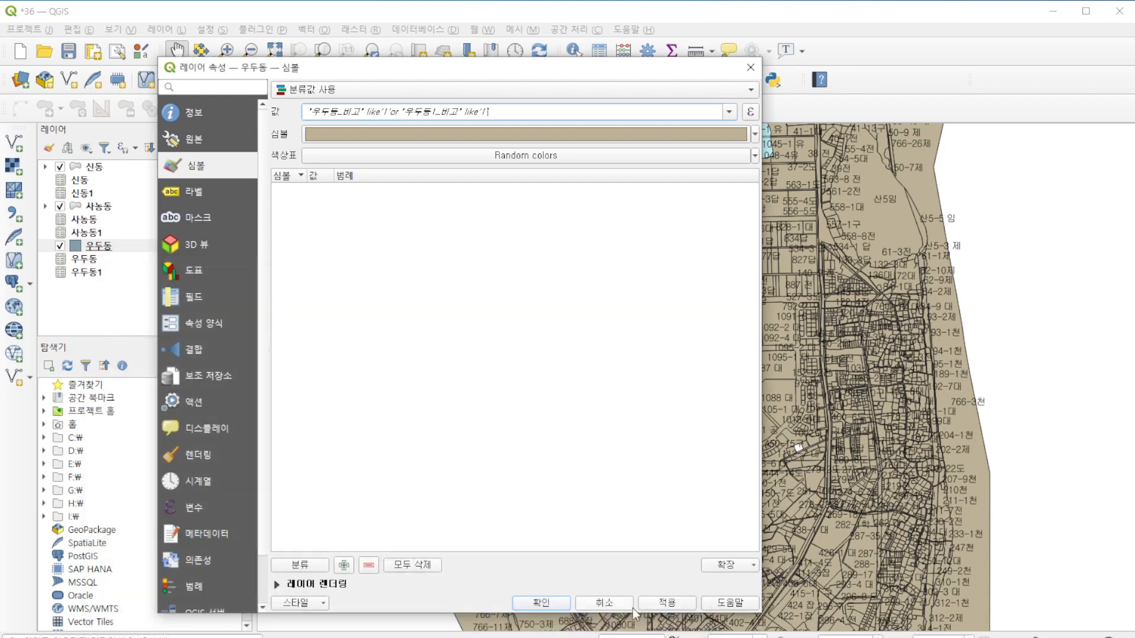
Step: Apply the expression to the 우두동 layer and classify it into value 1 and all other values (다른 모든 값)
{"action": "left_click", "coordinate": [667, 604]}
{"action": "left_click_drag", "start_coordinate": [505, 64], "coordinate": [1076, 60]}
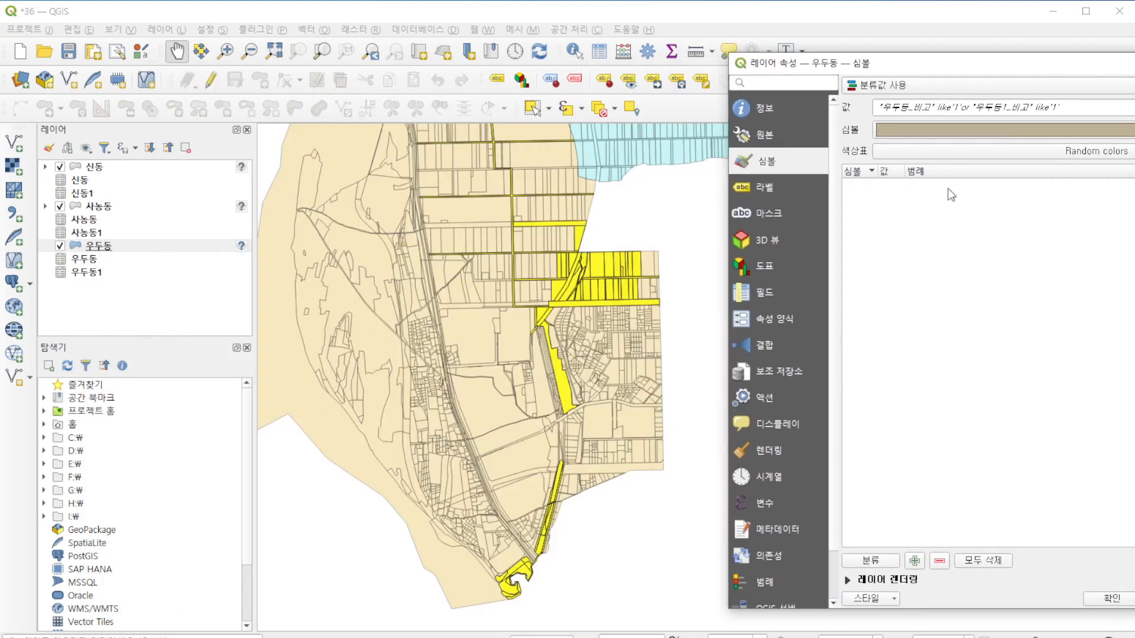
{"action": "left_click", "coordinate": [871, 561]}
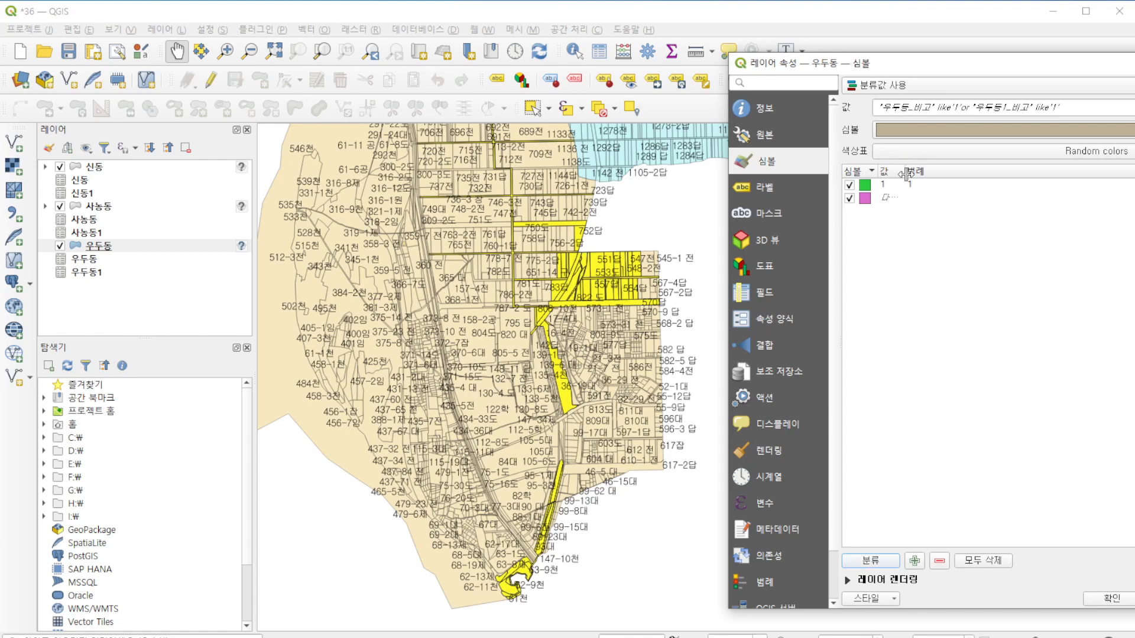
{"action": "double_click", "coordinate": [906, 173]}
Step: Set the symbol colour of the 우두동 layer's value 1 category to the saved yellow, #fef72a
{"action": "double_click", "coordinate": [867, 197]}
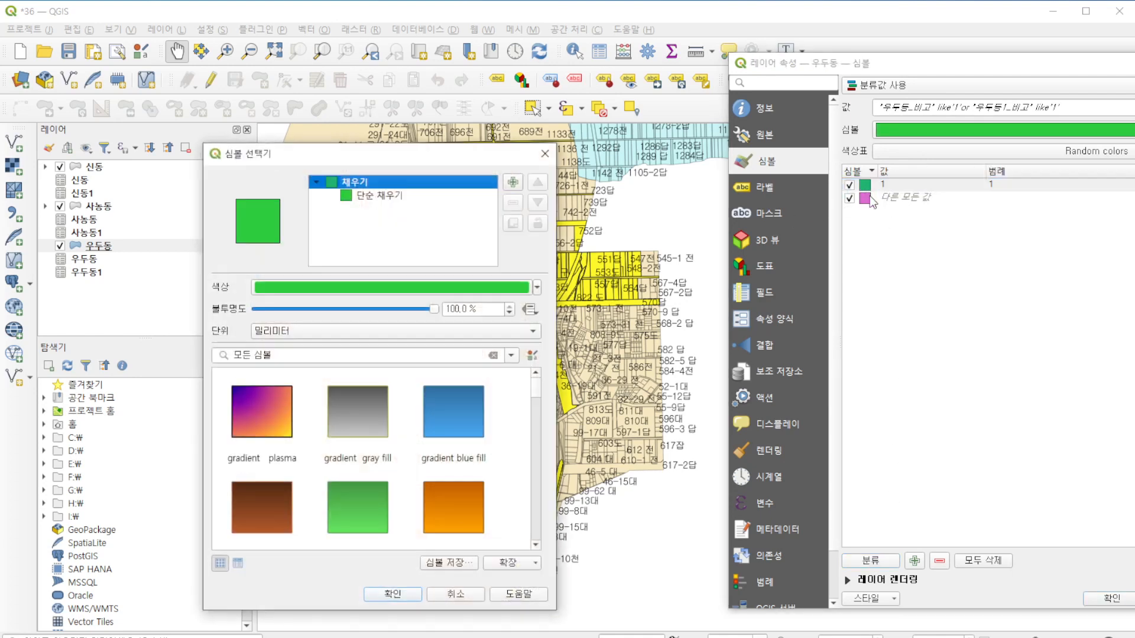
{"action": "left_click", "coordinate": [356, 289]}
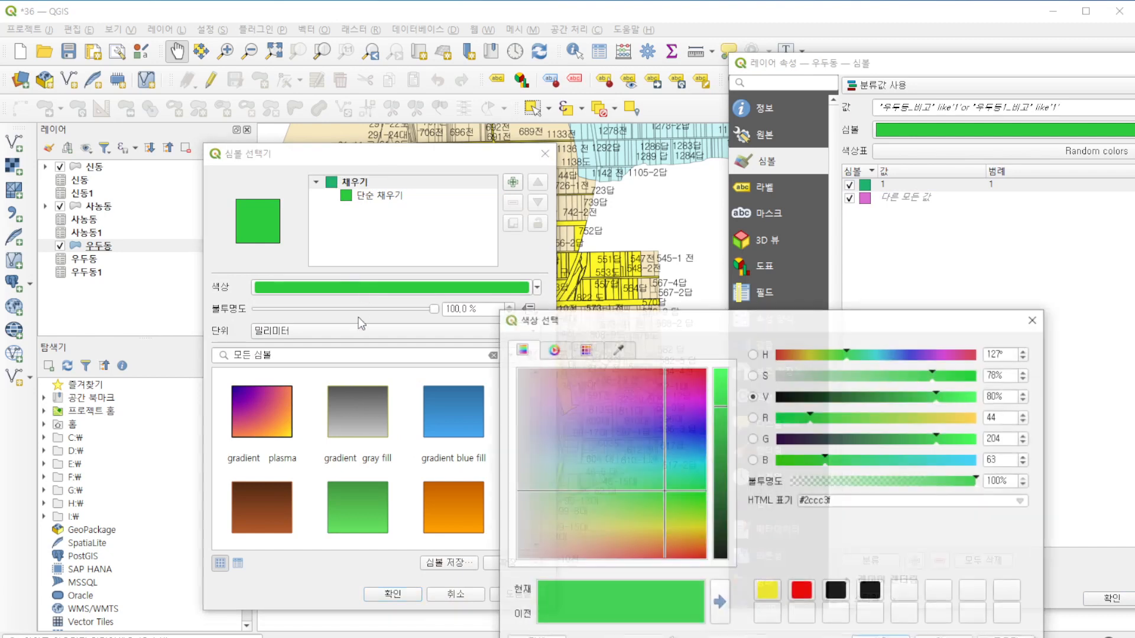
{"action": "left_click", "coordinate": [775, 594]}
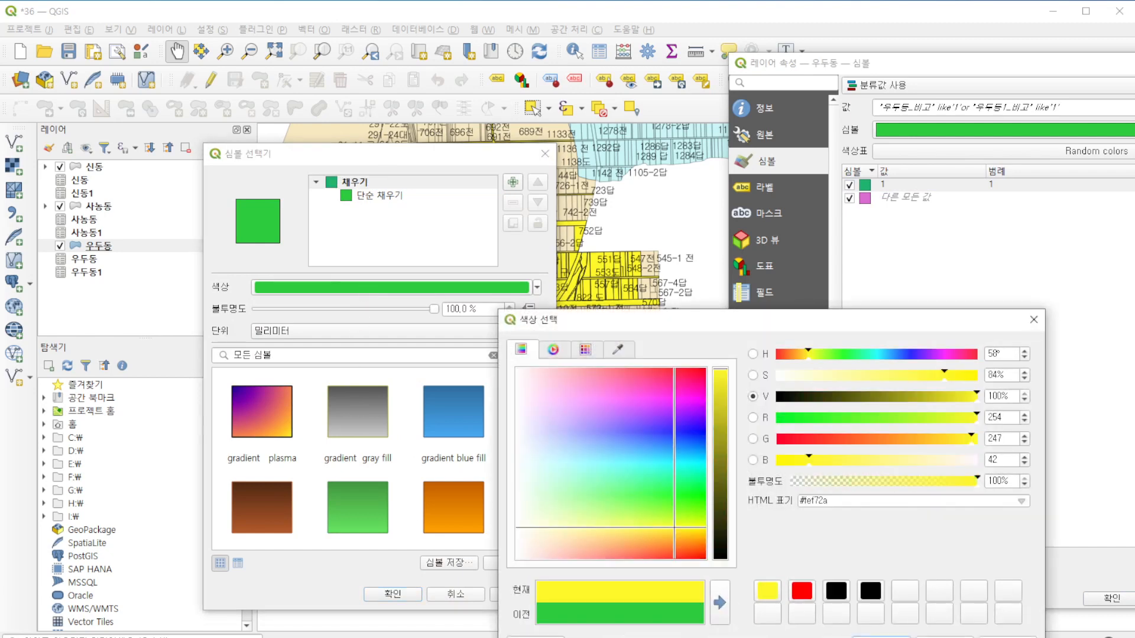
{"action": "left_click", "coordinate": [881, 637]}
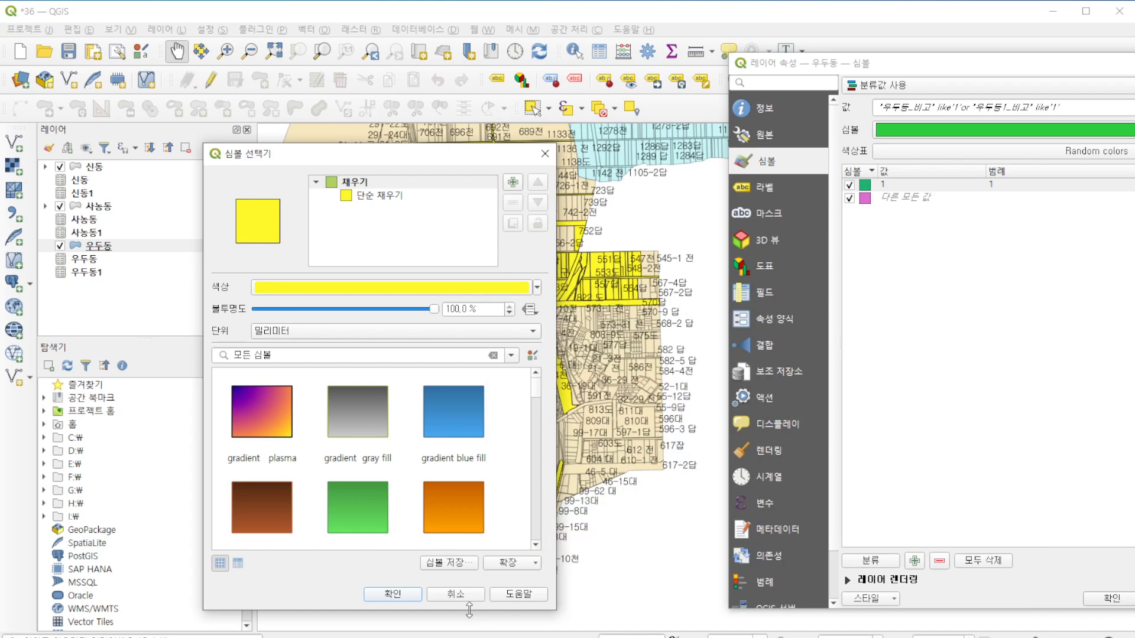
{"action": "left_click", "coordinate": [413, 600]}
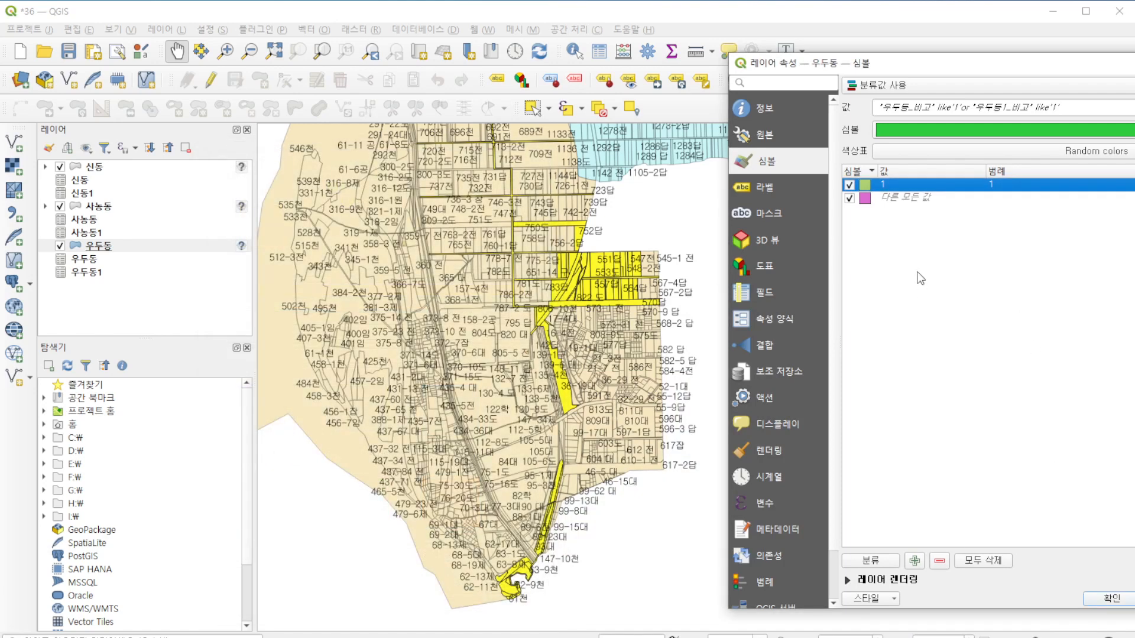
Step: Lower the opacity of the 우두동 layer's 다른 모든 값 symbol to about 34% and accept the layer properties
{"action": "left_click", "coordinate": [887, 198]}
{"action": "double_click", "coordinate": [866, 199]}
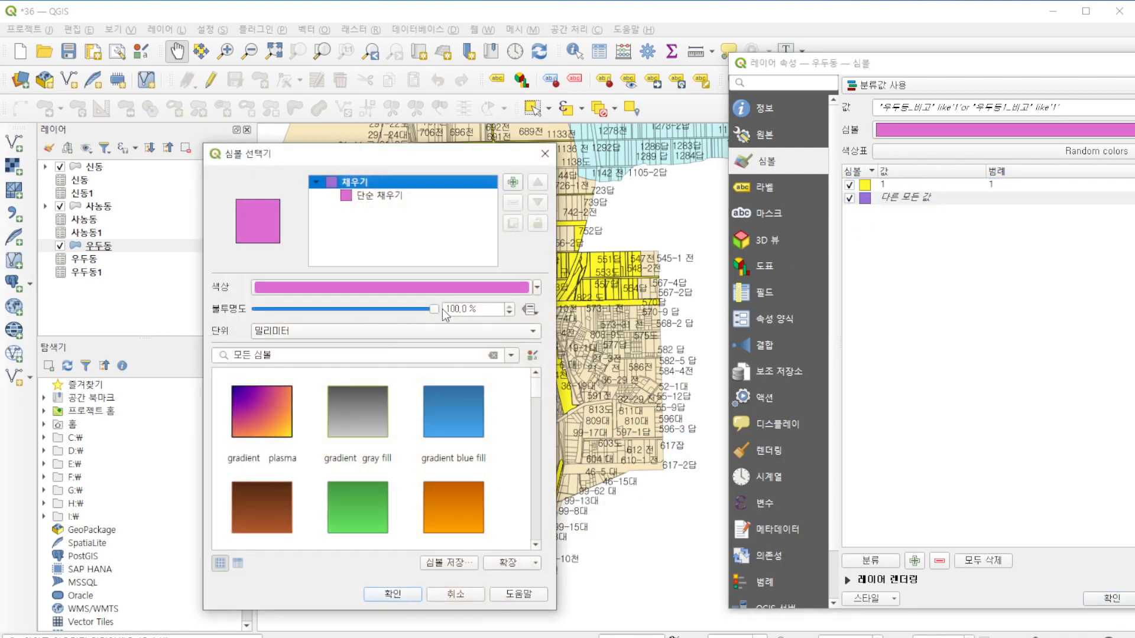
{"action": "left_click_drag", "start_coordinate": [435, 309], "coordinate": [304, 311]}
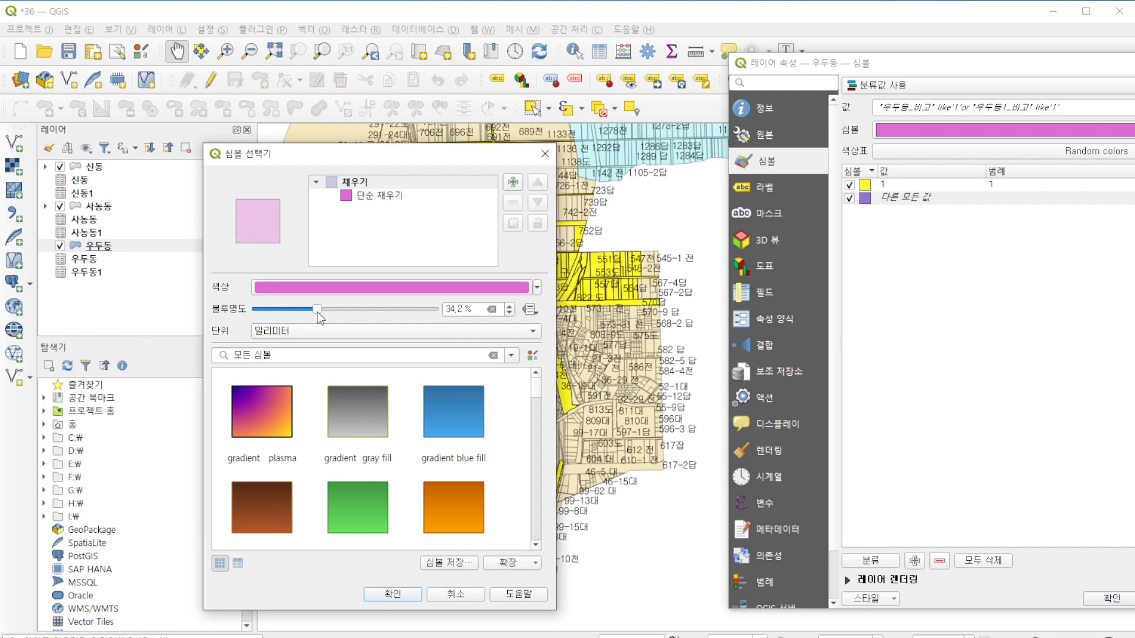
{"action": "left_click", "coordinate": [393, 594]}
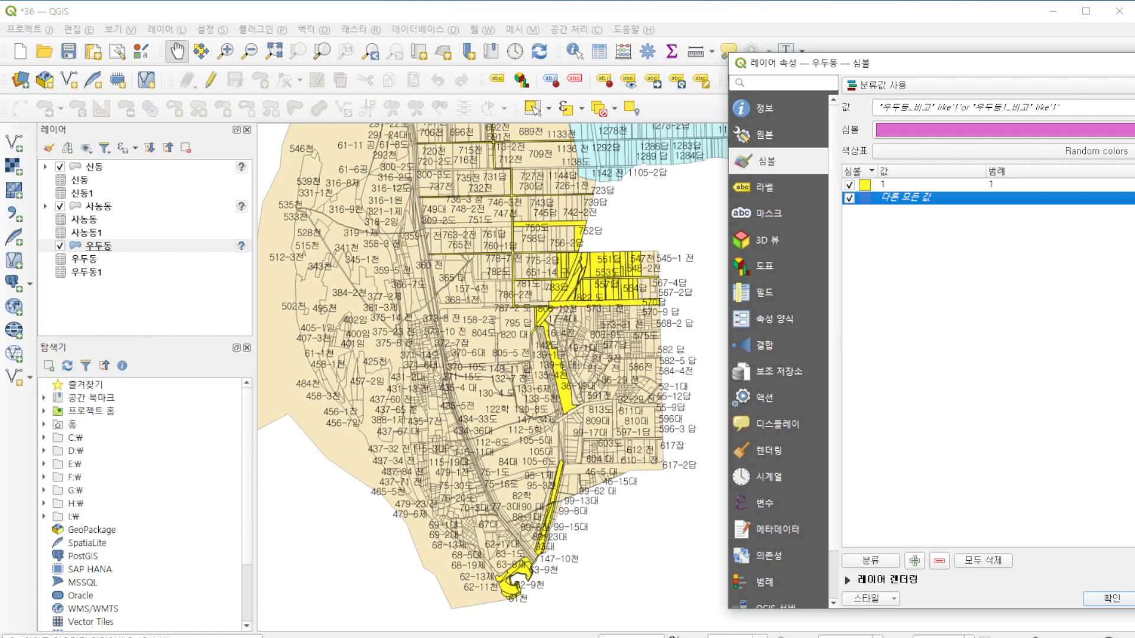
{"action": "left_click", "coordinate": [1126, 609]}
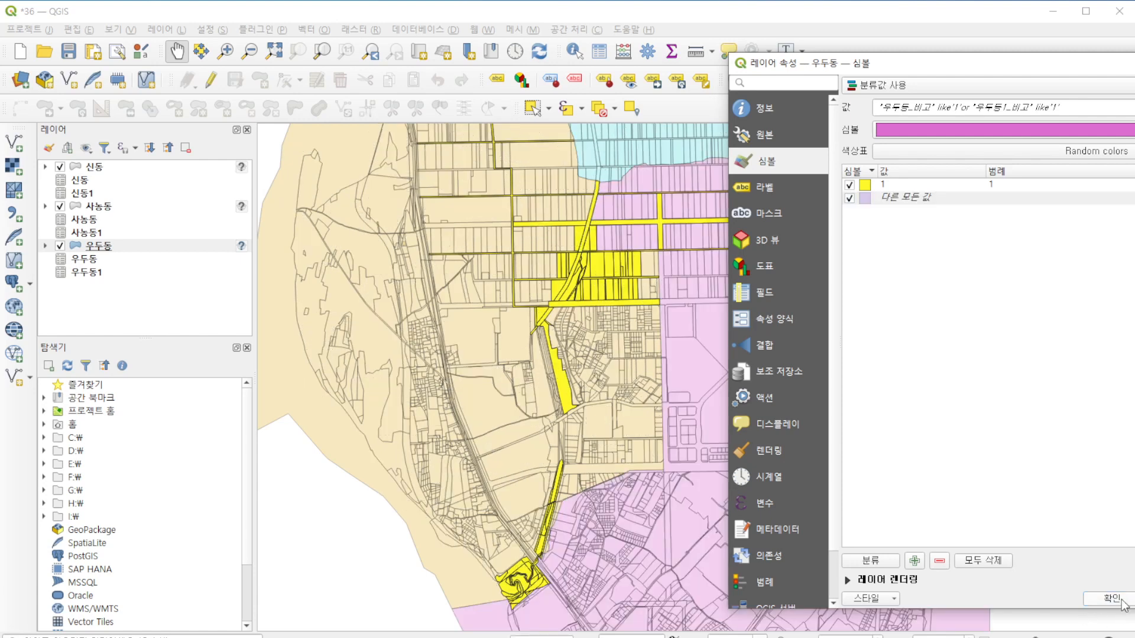
{"action": "left_click", "coordinate": [1112, 598]}
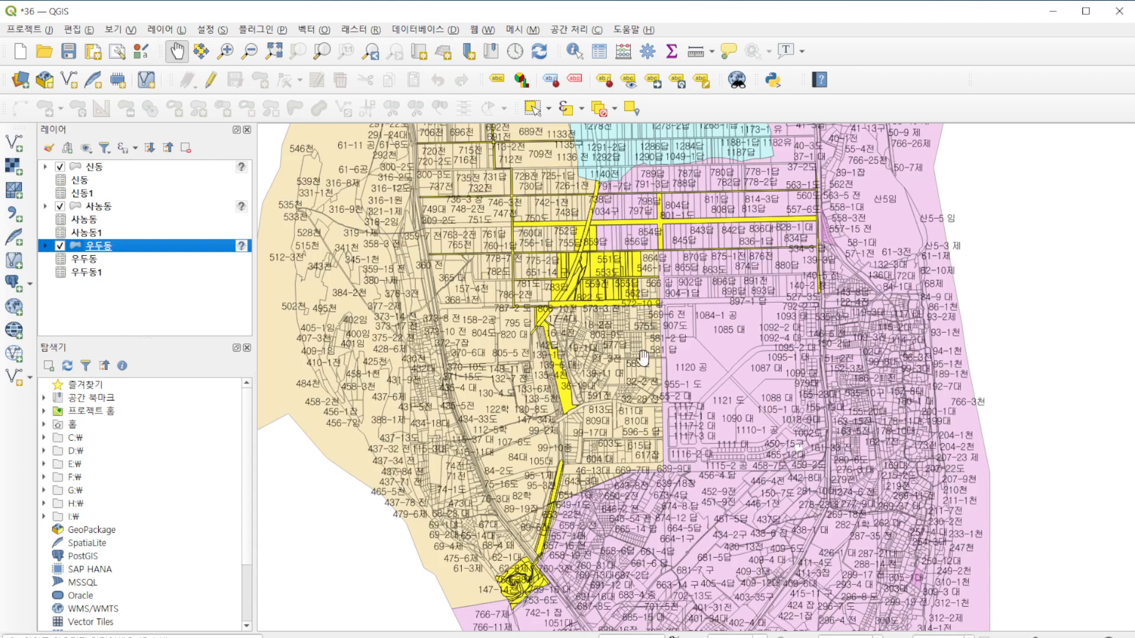
Step: Examine the route of yellow parcels from the western edge of 신동 through the 사농동 and 우두동 border to the southern tip
{"action": "scroll", "coordinate": [524, 589], "scroll_direction": "down", "scroll_amount": 3}
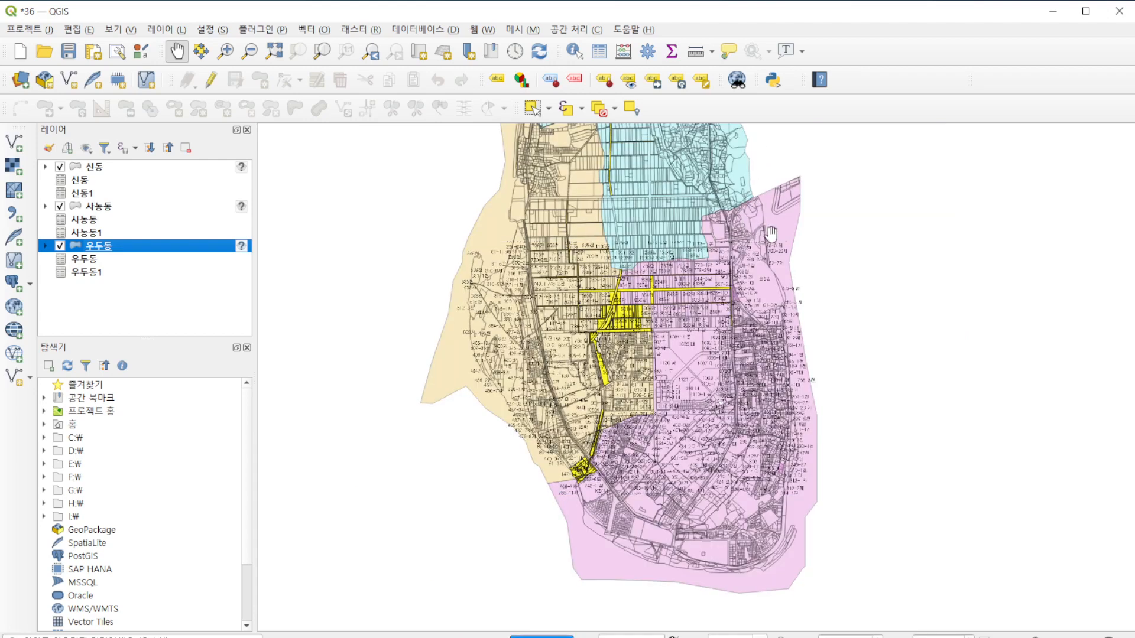
{"action": "scroll", "coordinate": [770, 235], "scroll_direction": "down", "scroll_amount": 1}
{"action": "scroll", "coordinate": [750, 136], "scroll_direction": "up", "scroll_amount": 1}
{"action": "scroll", "coordinate": [749, 145], "scroll_direction": "up", "scroll_amount": 1}
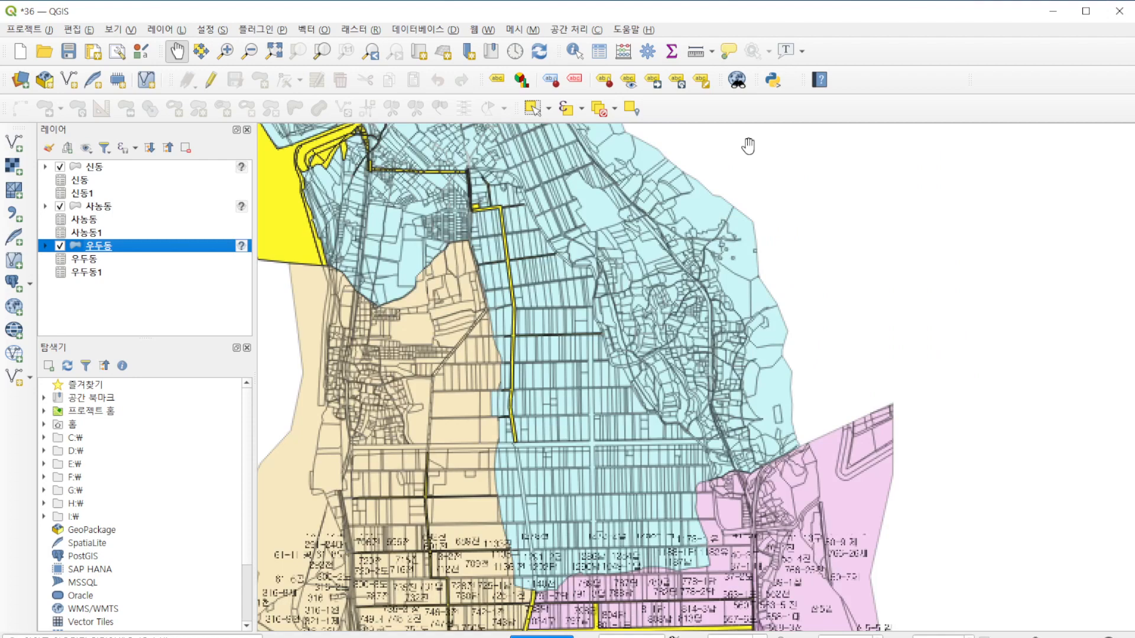
{"action": "scroll", "coordinate": [747, 148], "scroll_direction": "down", "scroll_amount": 1}
{"action": "scroll", "coordinate": [748, 144], "scroll_direction": "up", "scroll_amount": 1}
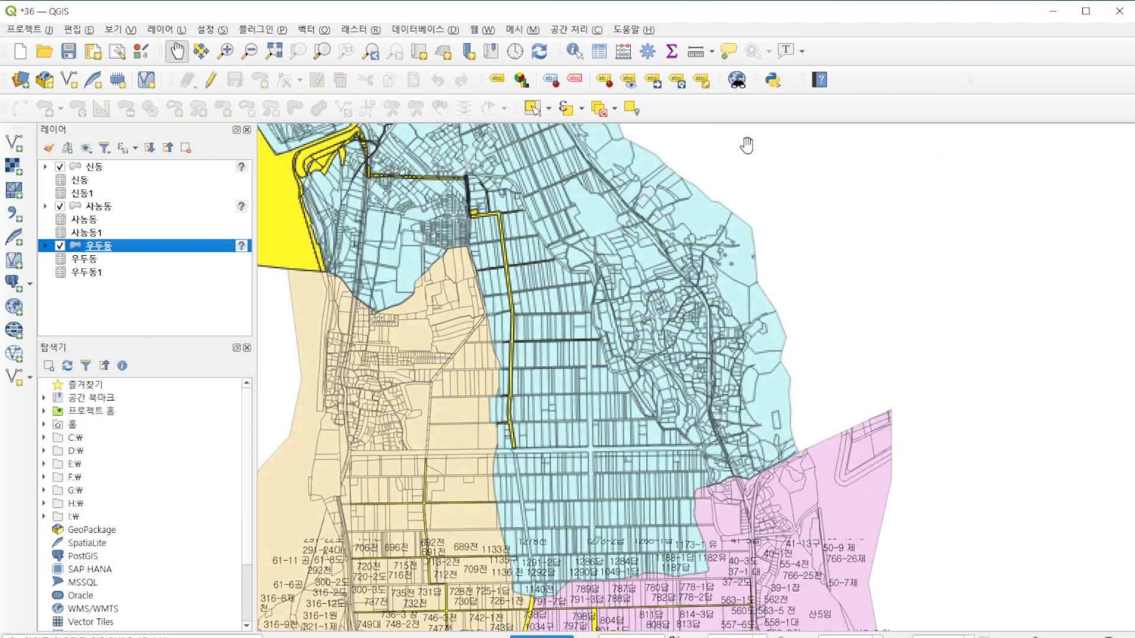
{"action": "scroll", "coordinate": [747, 144], "scroll_direction": "down", "scroll_amount": 1}
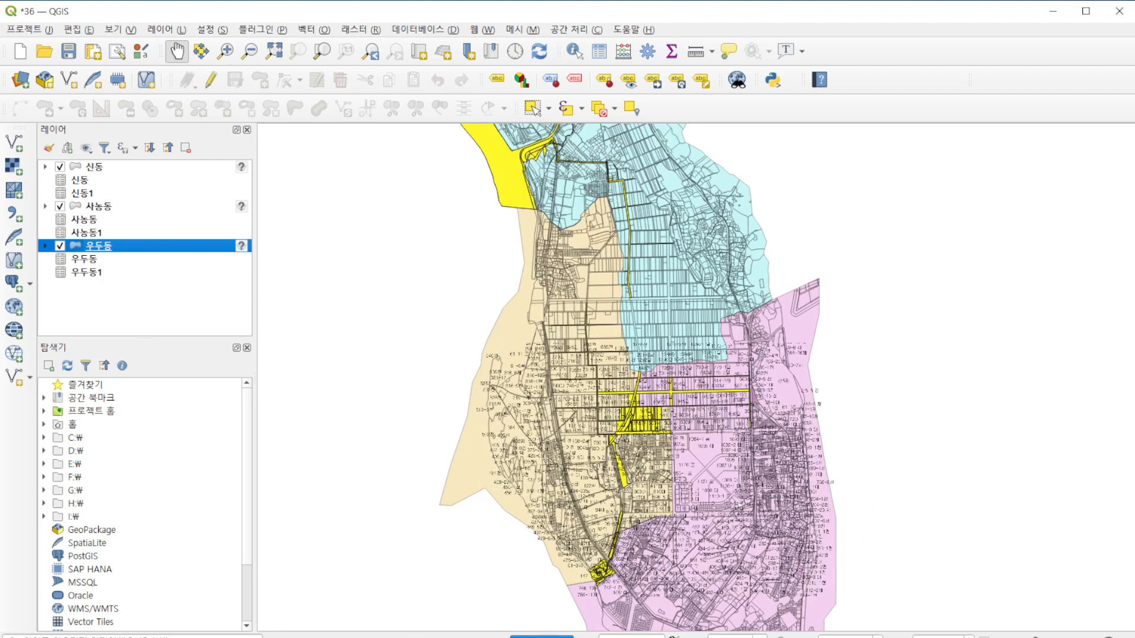
{"action": "mouse_move", "coordinate": [486, 161]}
{"action": "left_mouse_down"}
{"action": "mouse_move", "coordinate": [523, 168]}
{"action": "mouse_move", "coordinate": [479, 177]}
{"action": "mouse_move", "coordinate": [499, 152]}
{"action": "mouse_move", "coordinate": [526, 182]}
{"action": "mouse_move", "coordinate": [535, 148]}
{"action": "mouse_move", "coordinate": [633, 191]}
{"action": "mouse_move", "coordinate": [637, 408]}
{"action": "mouse_move", "coordinate": [636, 420]}
{"action": "mouse_move", "coordinate": [621, 417]}
{"action": "mouse_move", "coordinate": [654, 396]}
{"action": "mouse_move", "coordinate": [667, 427]}
{"action": "mouse_move", "coordinate": [626, 429]}
{"action": "mouse_move", "coordinate": [648, 385]}
{"action": "mouse_move", "coordinate": [654, 450]}
{"action": "left_mouse_up"}
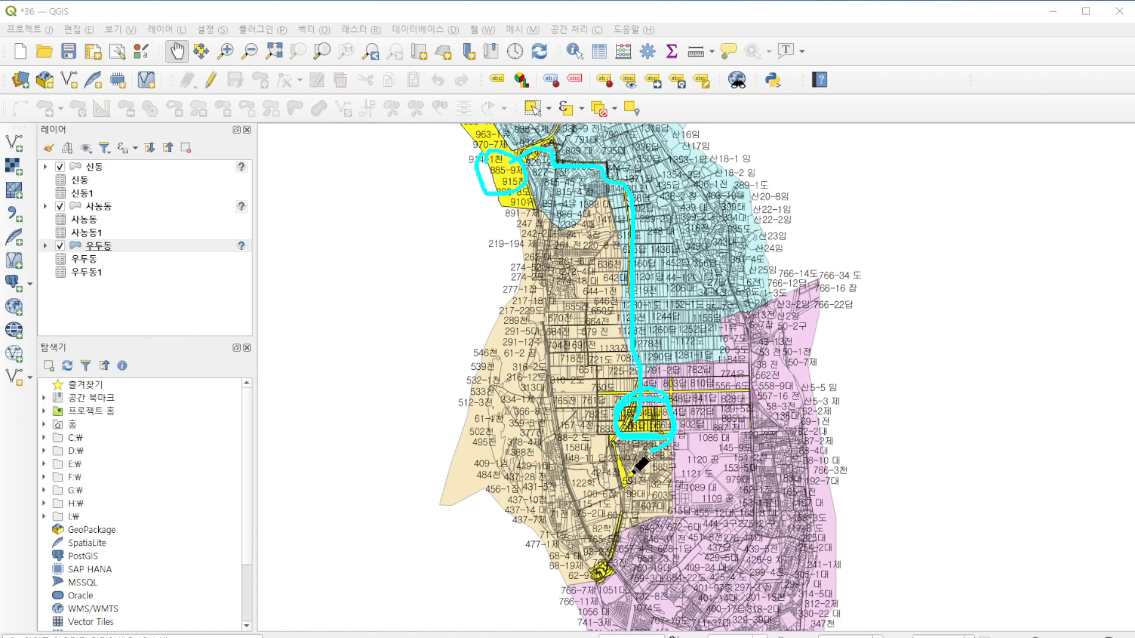
{"action": "mouse_move", "coordinate": [620, 441]}
{"action": "left_mouse_down"}
{"action": "mouse_move", "coordinate": [627, 535]}
{"action": "mouse_move", "coordinate": [603, 586]}
{"action": "mouse_move", "coordinate": [593, 535]}
{"action": "mouse_move", "coordinate": [628, 589]}
{"action": "mouse_move", "coordinate": [603, 598]}
{"action": "left_mouse_up"}
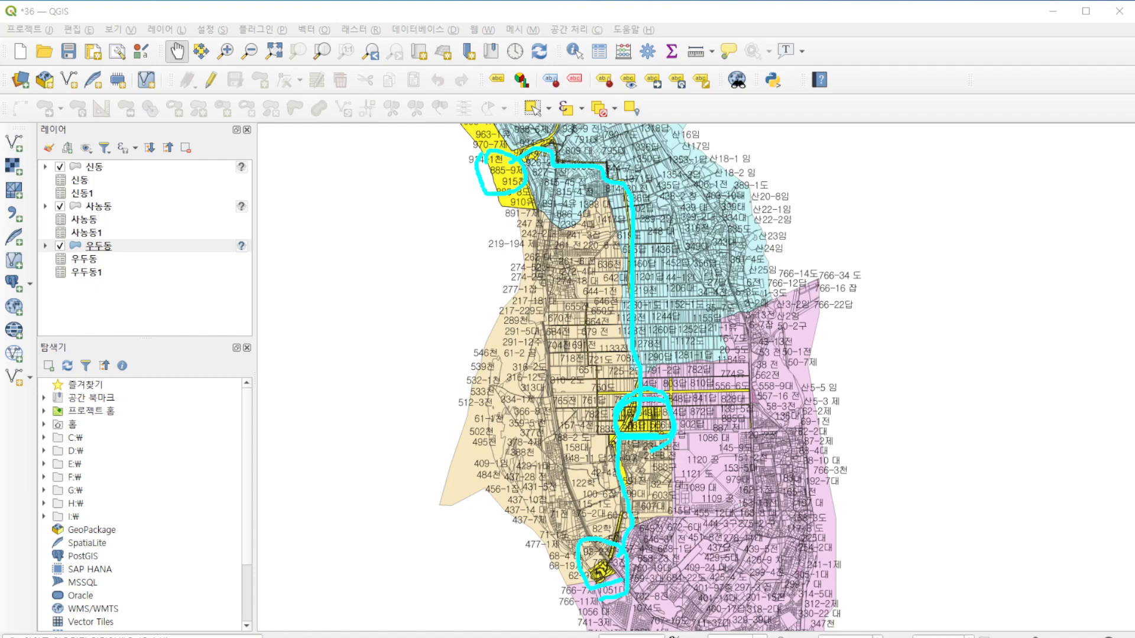
Step: Inspect the yellow parcels and their jibun labels at the southern tip where 사농동 meets 우두동
{"action": "scroll", "coordinate": [598, 561], "scroll_direction": "up", "scroll_amount": 3}
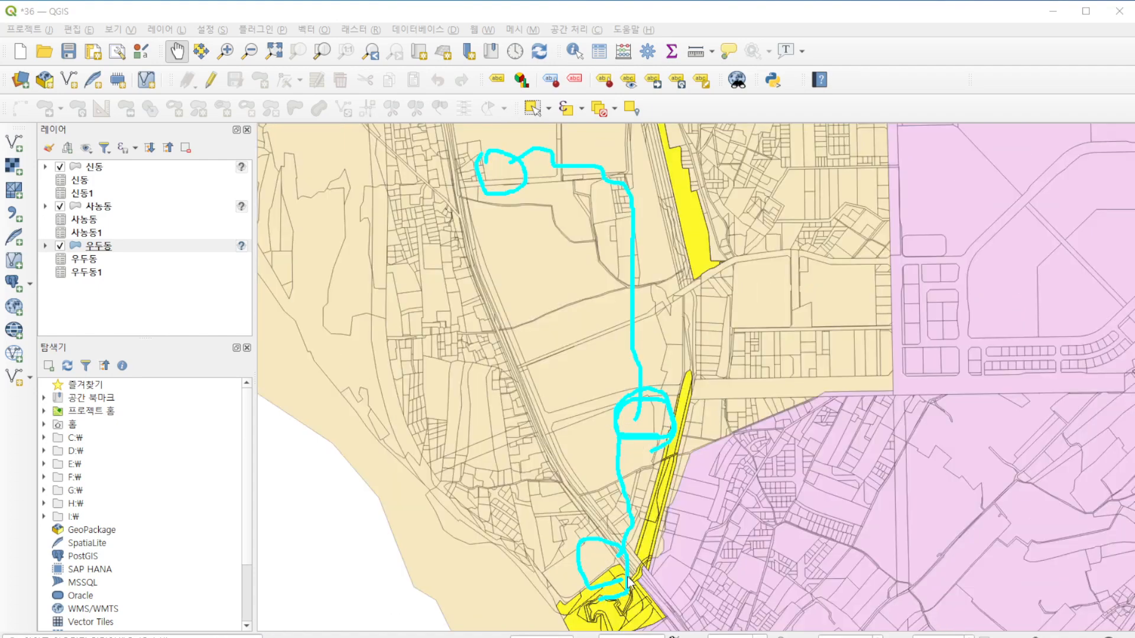
{"action": "scroll", "coordinate": [631, 576], "scroll_direction": "down", "scroll_amount": 4}
{"action": "scroll", "coordinate": [628, 580], "scroll_direction": "up", "scroll_amount": 3}
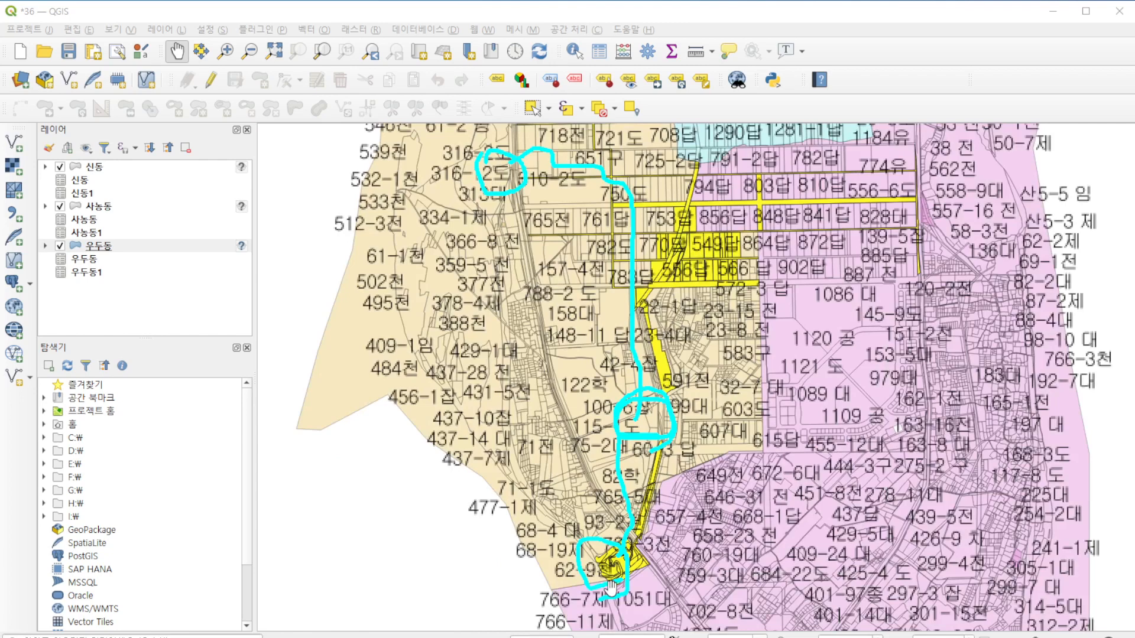
{"action": "scroll", "coordinate": [620, 585], "scroll_direction": "up", "scroll_amount": 2}
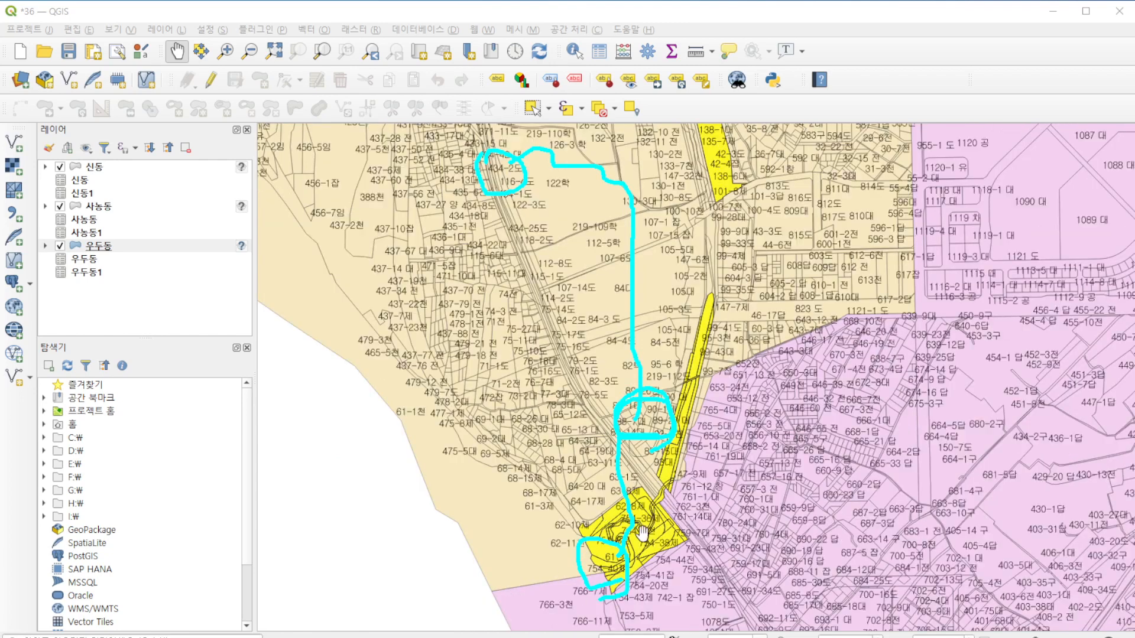
{"action": "scroll", "coordinate": [644, 532], "scroll_direction": "down", "scroll_amount": 2}
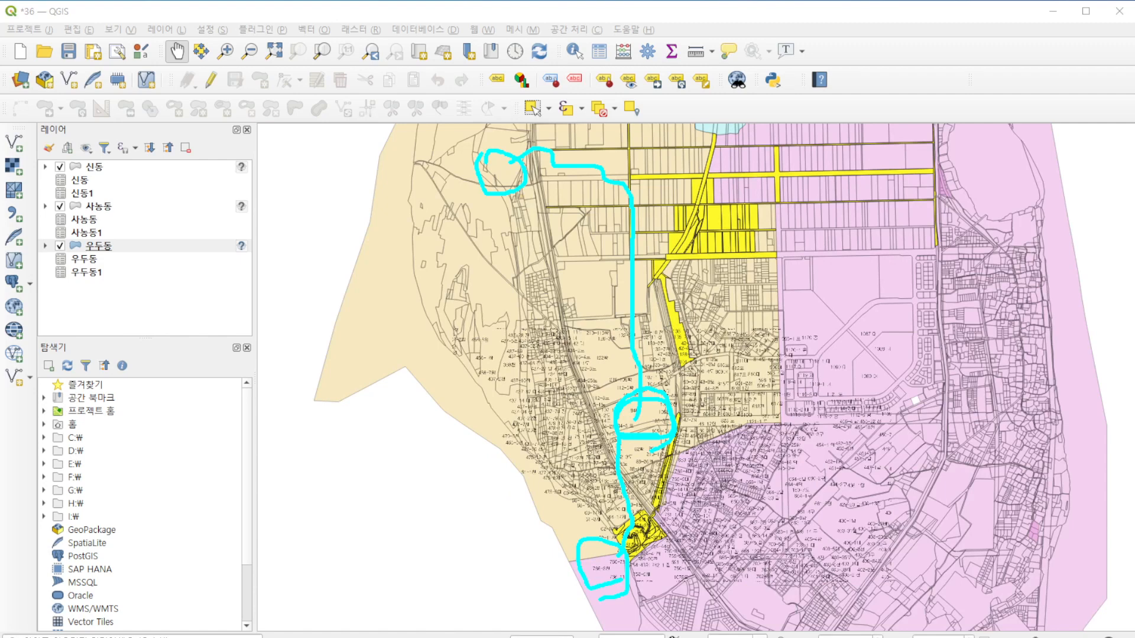
{"action": "key", "text": "Escape"}
Step: Review the full extent of the styled 신동, 사농동 and 우두동 layers together on the map
{"action": "scroll", "coordinate": [887, 337], "scroll_direction": "down", "scroll_amount": 2}
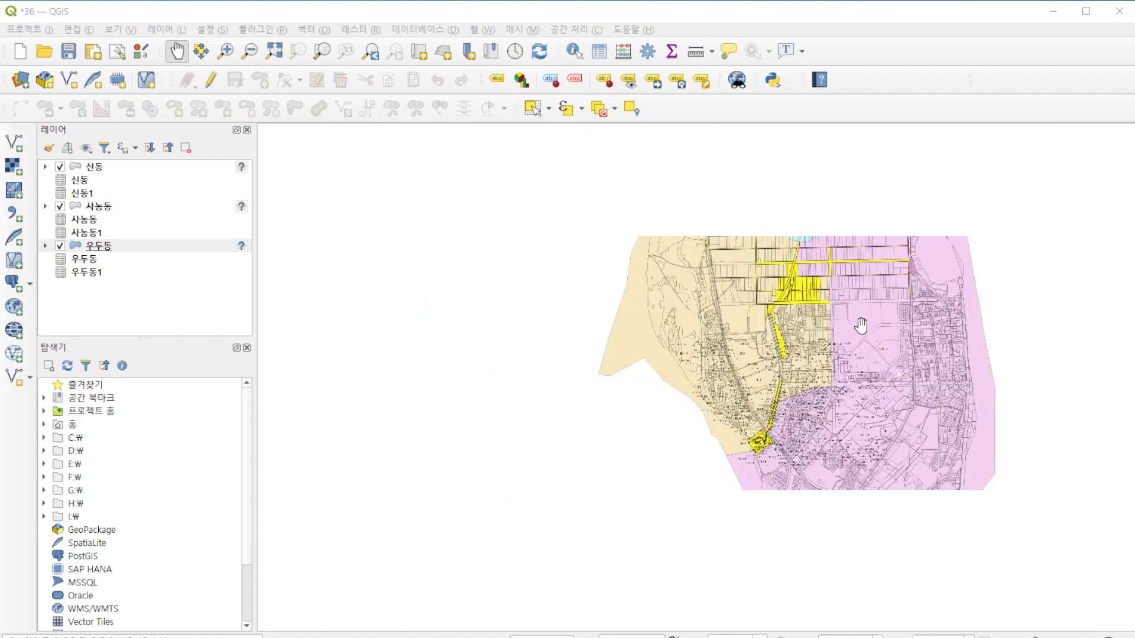
{"action": "scroll", "coordinate": [881, 272], "scroll_direction": "down", "scroll_amount": 1}
{"action": "scroll", "coordinate": [857, 253], "scroll_direction": "down", "scroll_amount": 1}
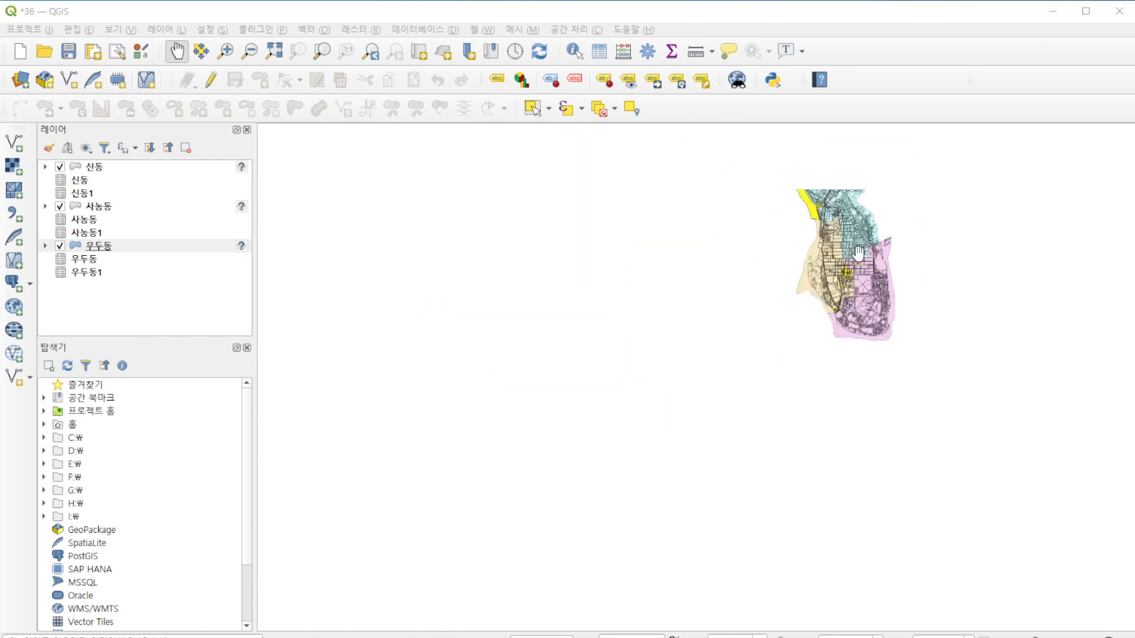
{"action": "scroll", "coordinate": [888, 165], "scroll_direction": "up", "scroll_amount": 1}
{"action": "scroll", "coordinate": [893, 266], "scroll_direction": "up", "scroll_amount": 1}
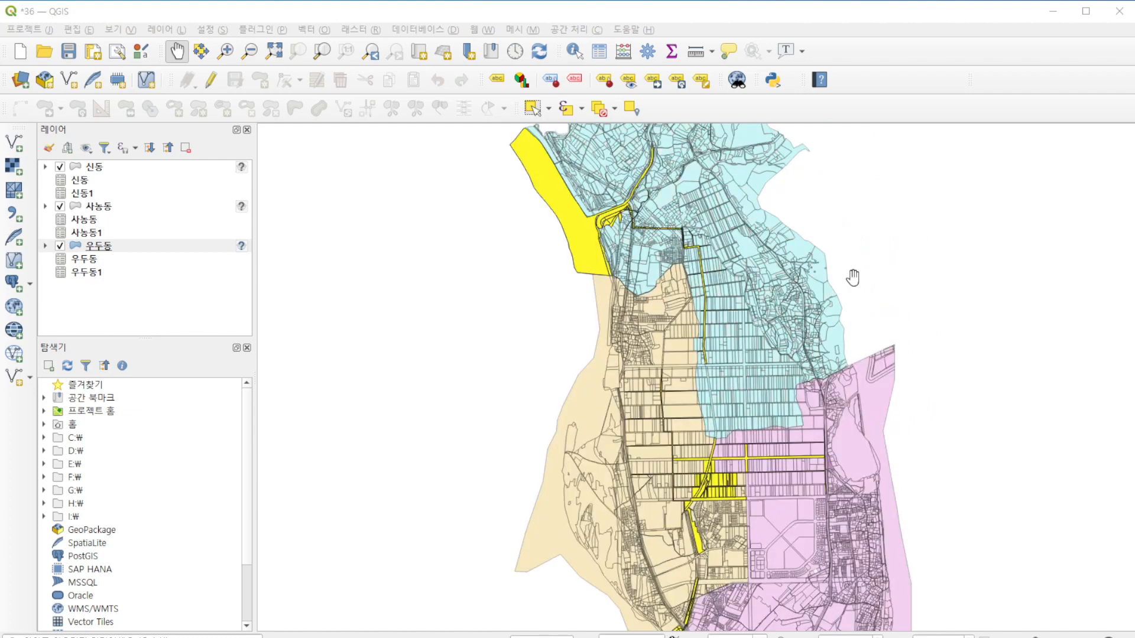
{"action": "scroll", "coordinate": [852, 278], "scroll_direction": "down", "scroll_amount": 2}
{"action": "scroll", "coordinate": [910, 208], "scroll_direction": "up", "scroll_amount": 1}
{"action": "scroll", "coordinate": [904, 236], "scroll_direction": "down", "scroll_amount": 1}
{"action": "scroll", "coordinate": [914, 244], "scroll_direction": "up", "scroll_amount": 1}
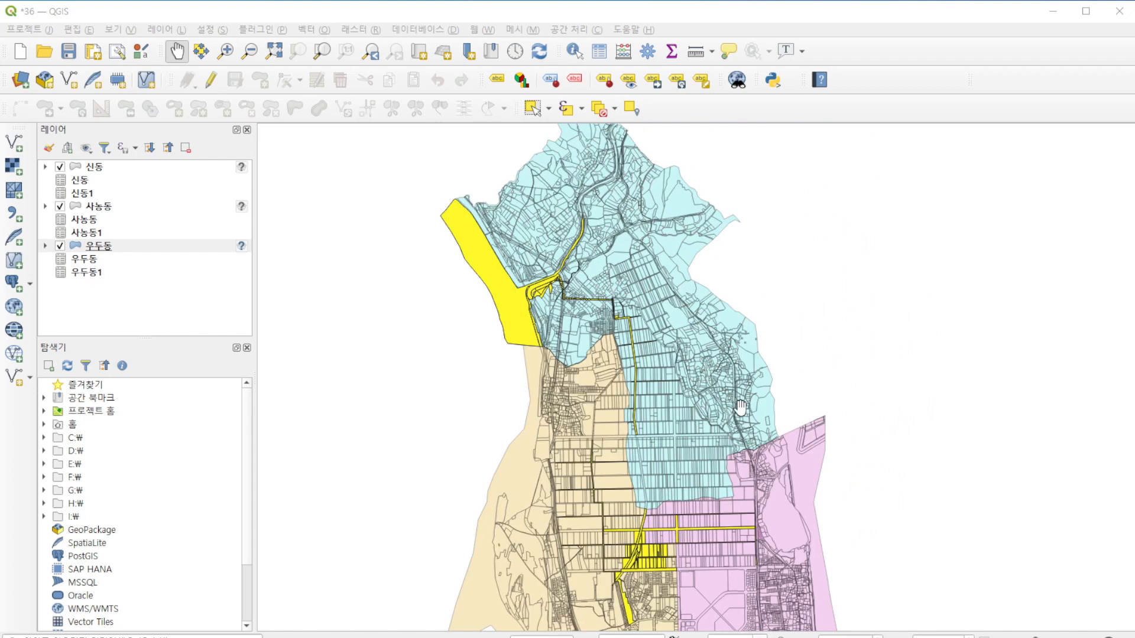
{"action": "scroll", "coordinate": [742, 411], "scroll_direction": "down", "scroll_amount": 1}
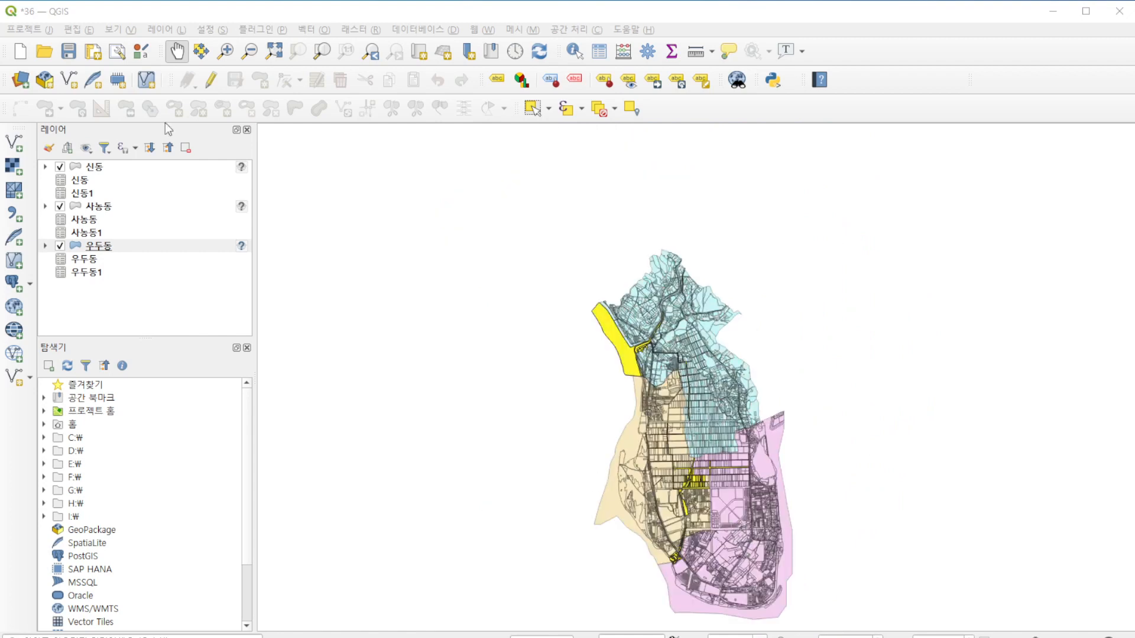
Step: Create a new print layout titled "ll" and add a map item covering the whole page
{"action": "left_click", "coordinate": [29, 31]}
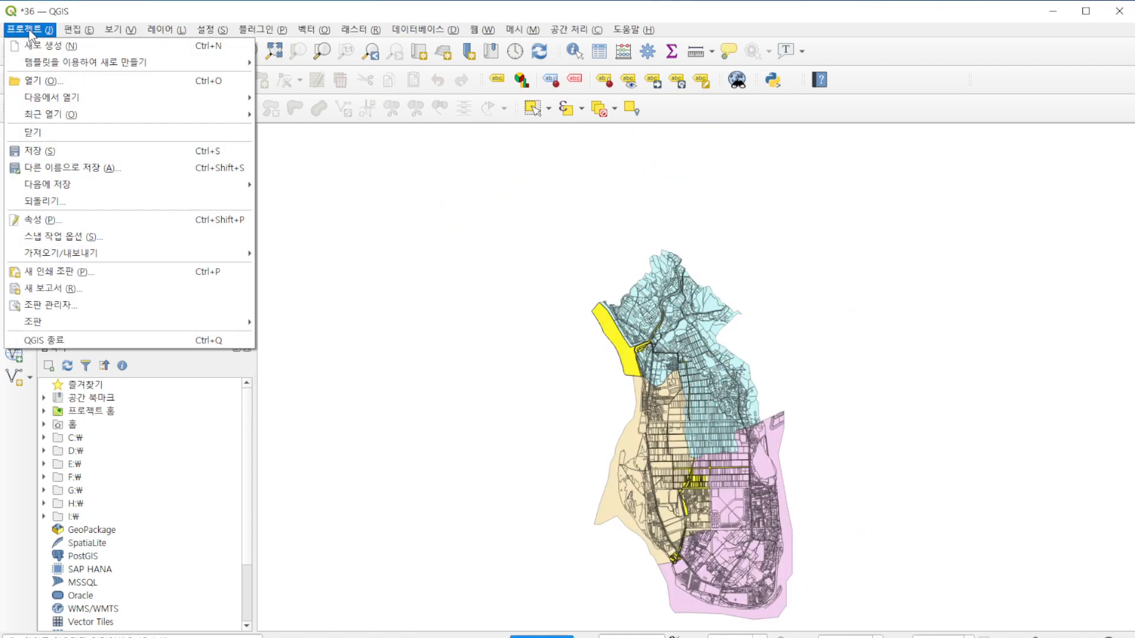
{"action": "left_click", "coordinate": [81, 273]}
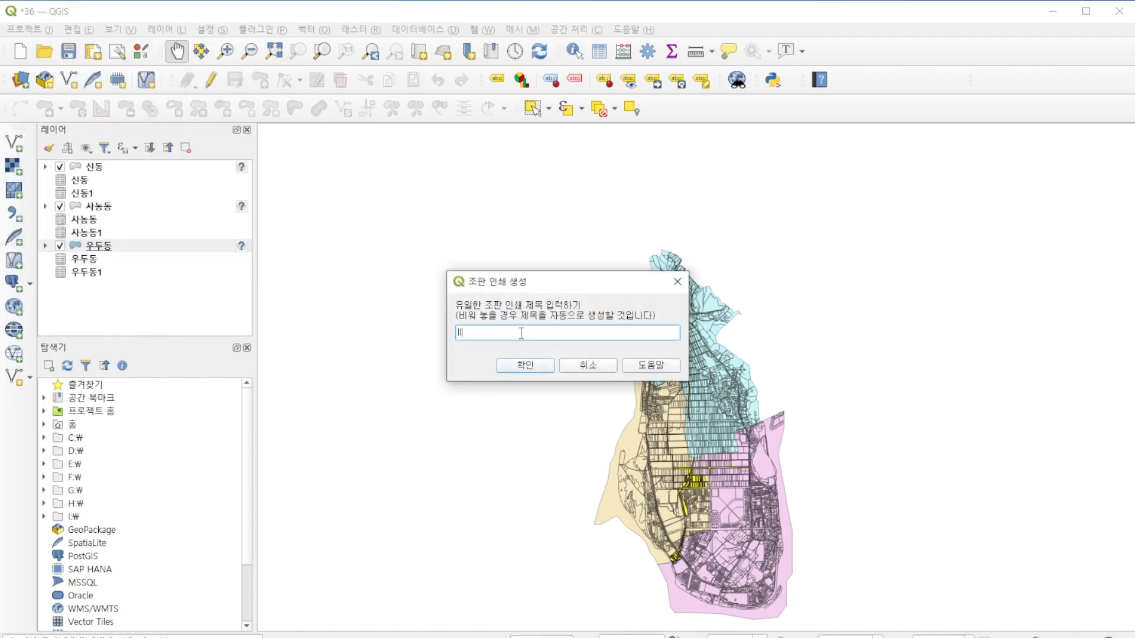
{"action": "left_click", "coordinate": [544, 366]}
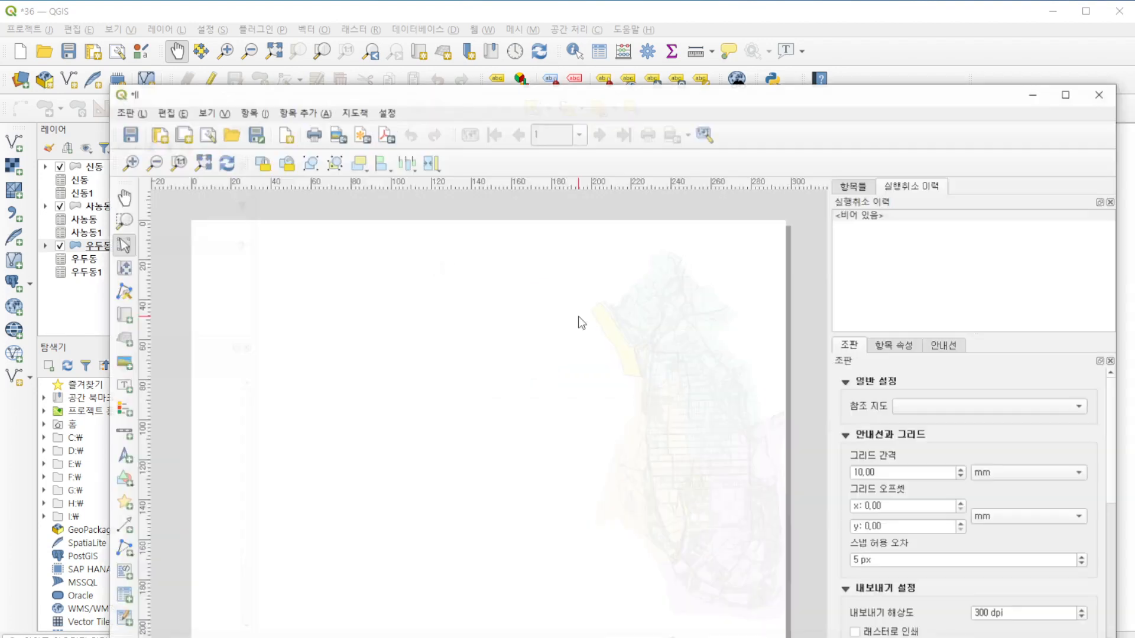
{"action": "left_click", "coordinate": [124, 315]}
{"action": "mouse_move", "coordinate": [190, 220]}
{"action": "left_mouse_down"}
{"action": "mouse_move", "coordinate": [610, 418]}
{"action": "mouse_move", "coordinate": [789, 636]}
{"action": "mouse_move", "coordinate": [772, 632]}
{"action": "left_mouse_up"}
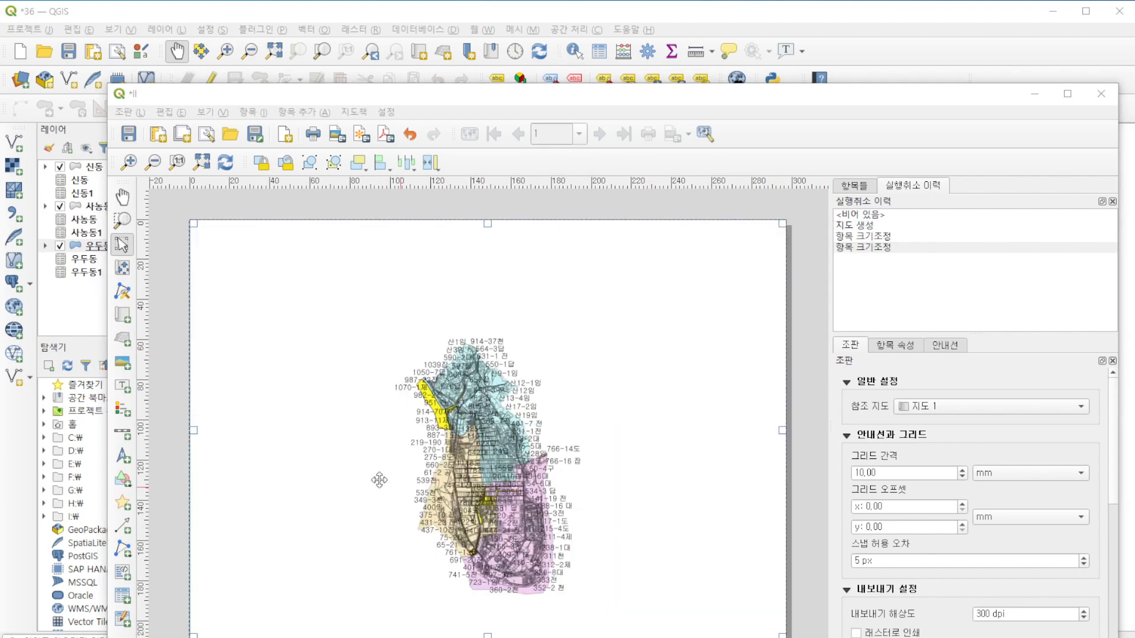
Step: Examine the jibun labels and yellow parcels around the shared border of 신동, 사농동 and 우두동 at different map scales
{"action": "scroll", "coordinate": [475, 502], "scroll_direction": "up", "scroll_amount": 1}
{"action": "scroll", "coordinate": [478, 500], "scroll_direction": "up", "scroll_amount": 1}
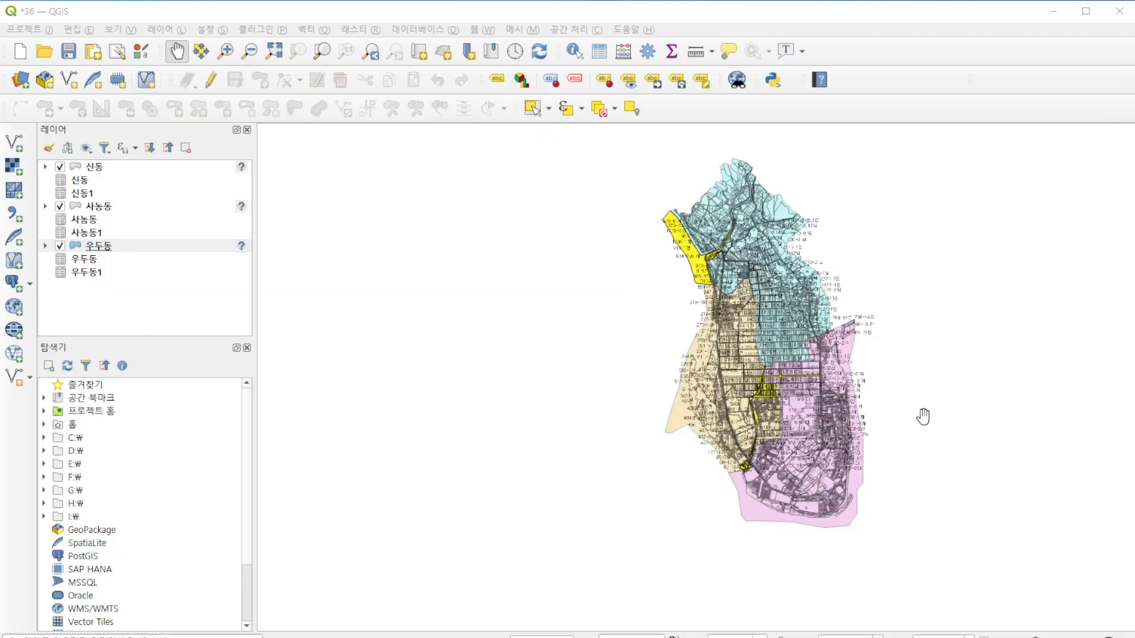
{"action": "scroll", "coordinate": [891, 377], "scroll_direction": "up", "scroll_amount": 2}
{"action": "scroll", "coordinate": [704, 415], "scroll_direction": "down", "scroll_amount": 2}
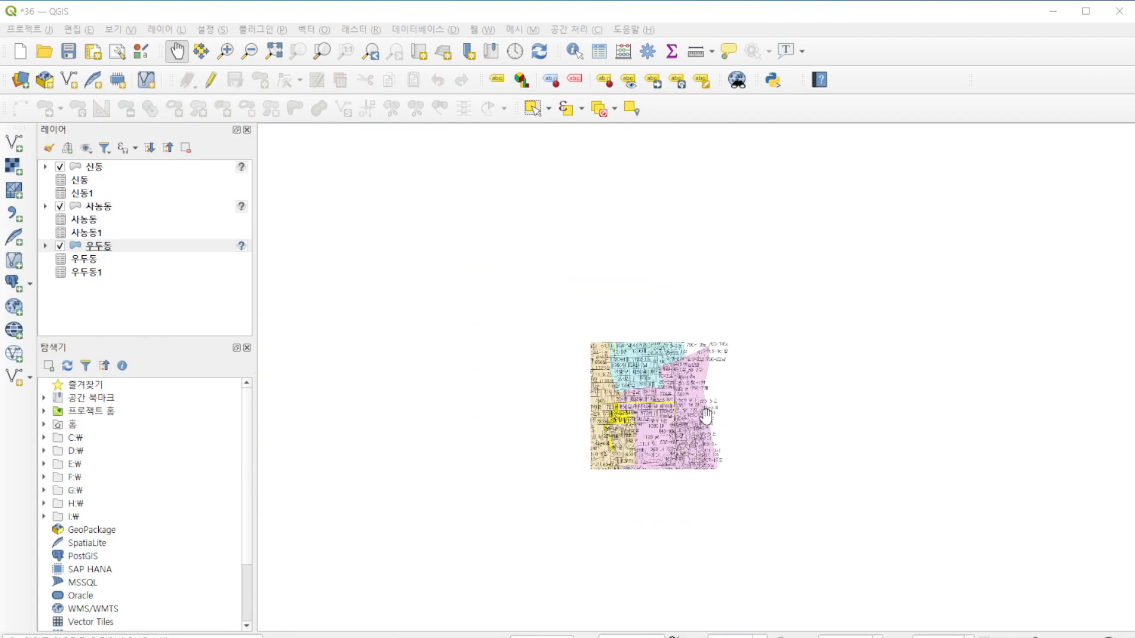
{"action": "scroll", "coordinate": [706, 416], "scroll_direction": "up", "scroll_amount": 2}
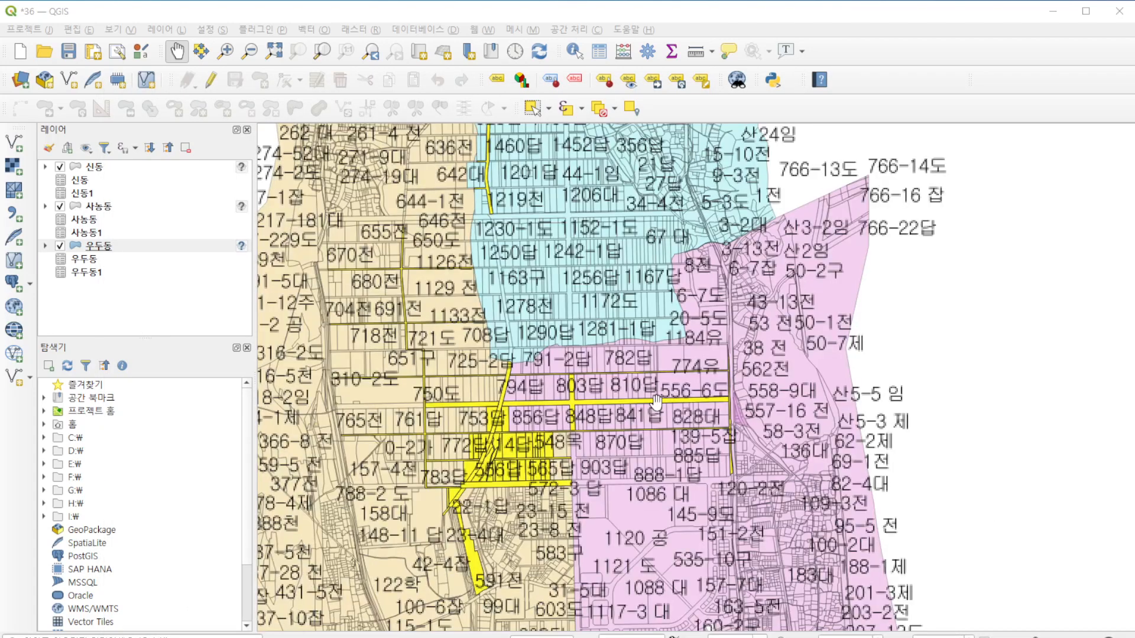
{"action": "scroll", "coordinate": [657, 403], "scroll_direction": "down", "scroll_amount": 2}
{"action": "scroll", "coordinate": [525, 342], "scroll_direction": "up", "scroll_amount": 2}
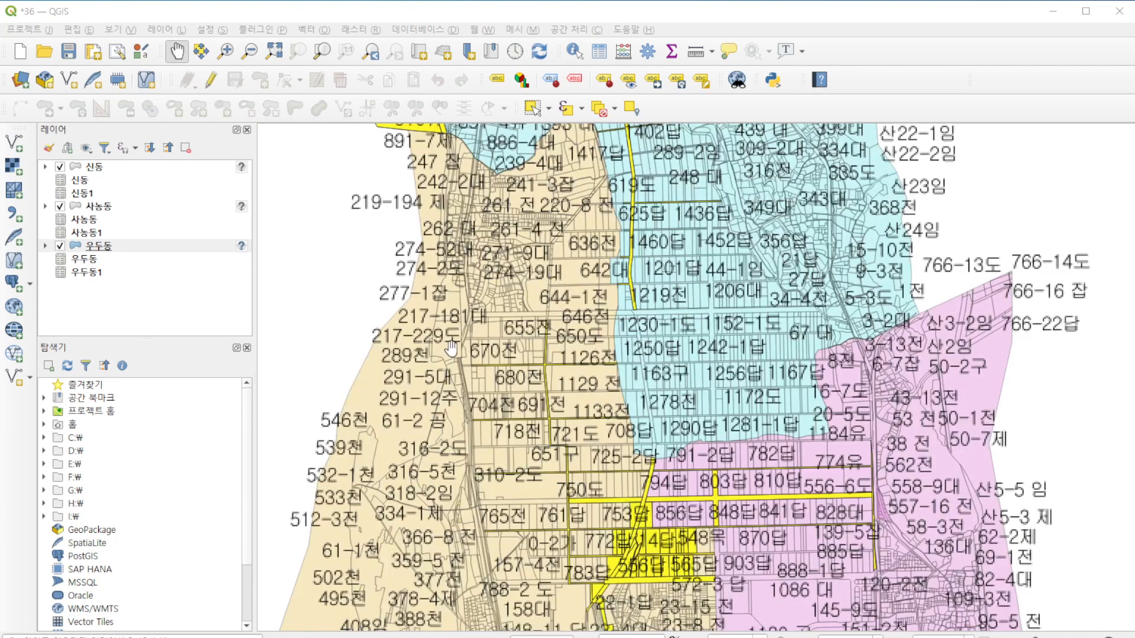
Step: Add the Kakao Satellite basemap from TMS for Korea to the project
{"action": "scroll", "coordinate": [451, 349], "scroll_direction": "down", "scroll_amount": 1}
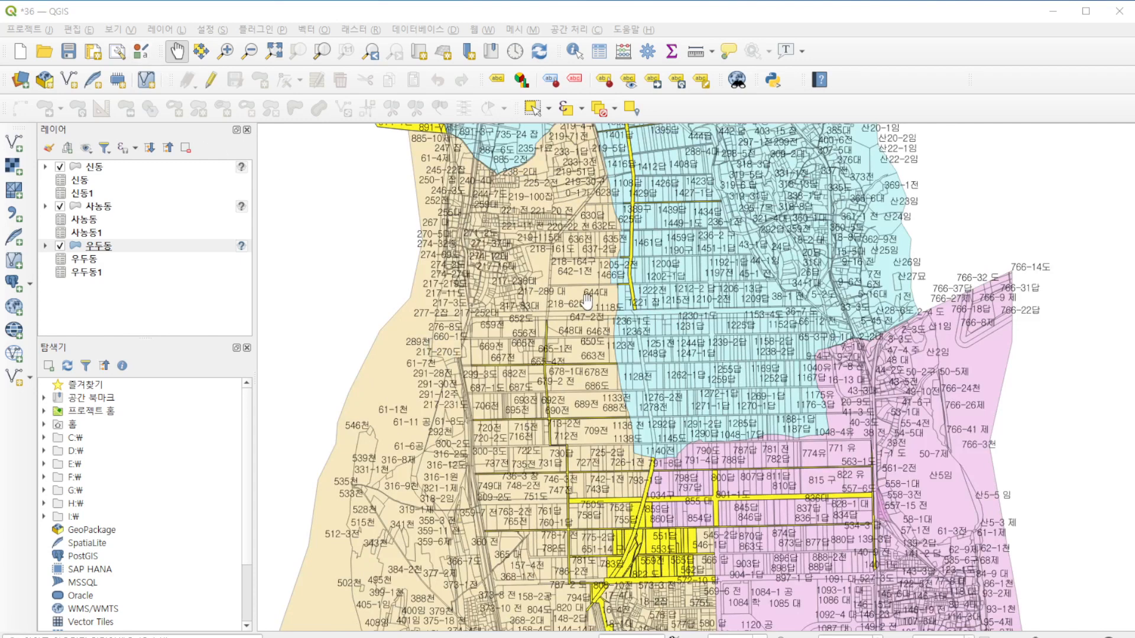
{"action": "left_click", "coordinate": [88, 29]}
{"action": "mouse_move", "coordinate": [177, 31]}
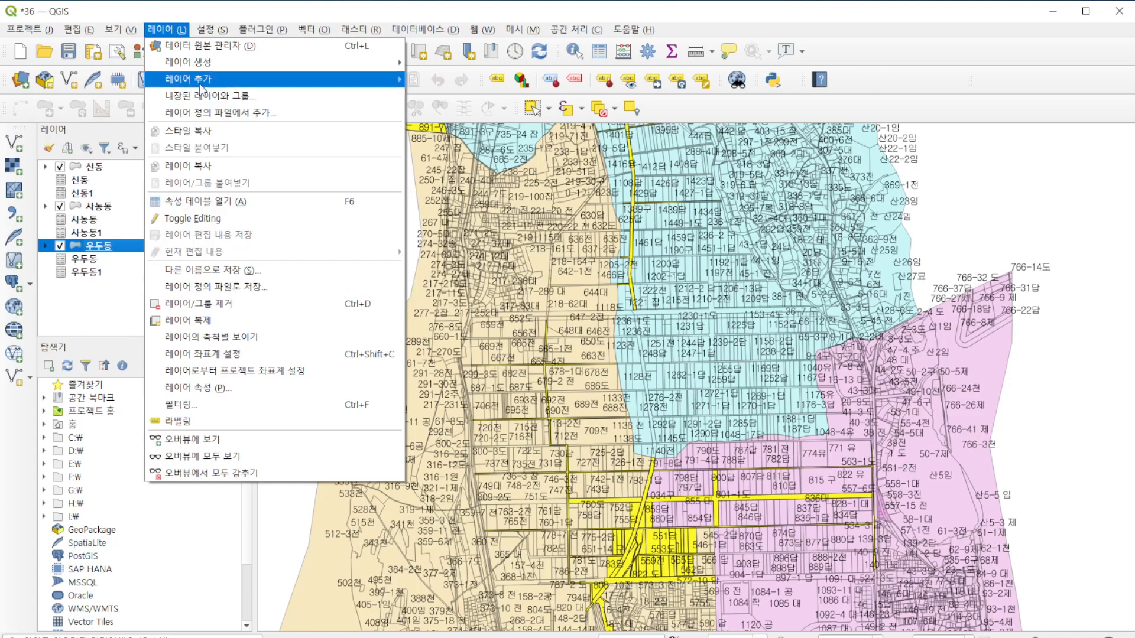
{"action": "mouse_move", "coordinate": [206, 83]}
{"action": "mouse_move", "coordinate": [482, 31]}
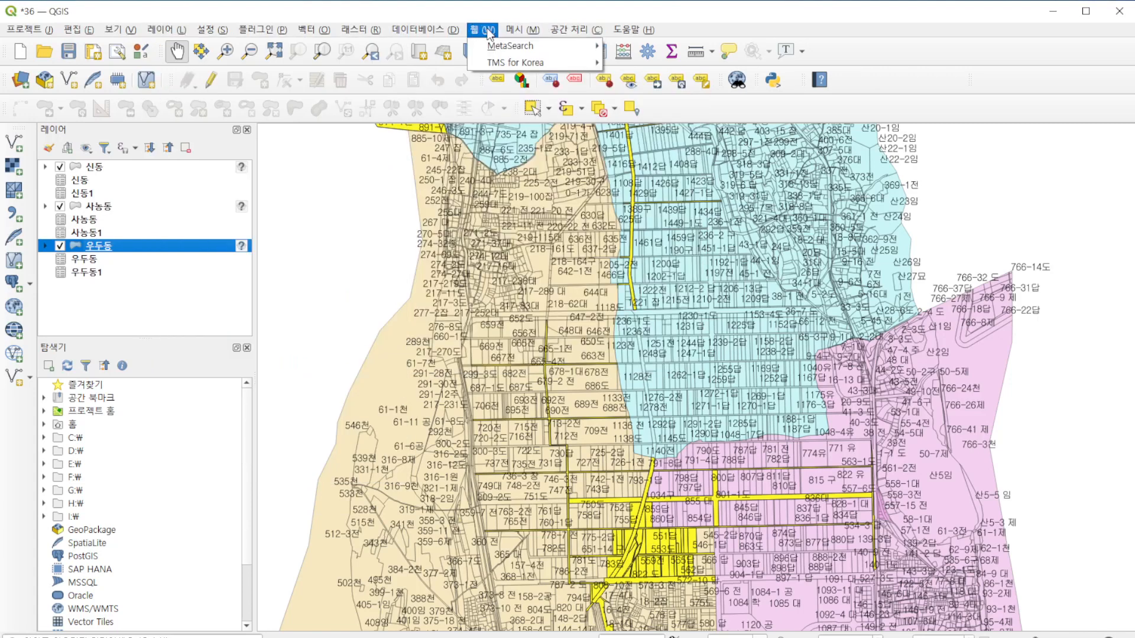
{"action": "mouse_move", "coordinate": [572, 67]}
{"action": "mouse_move", "coordinate": [644, 96]}
{"action": "left_click", "coordinate": [822, 131]}
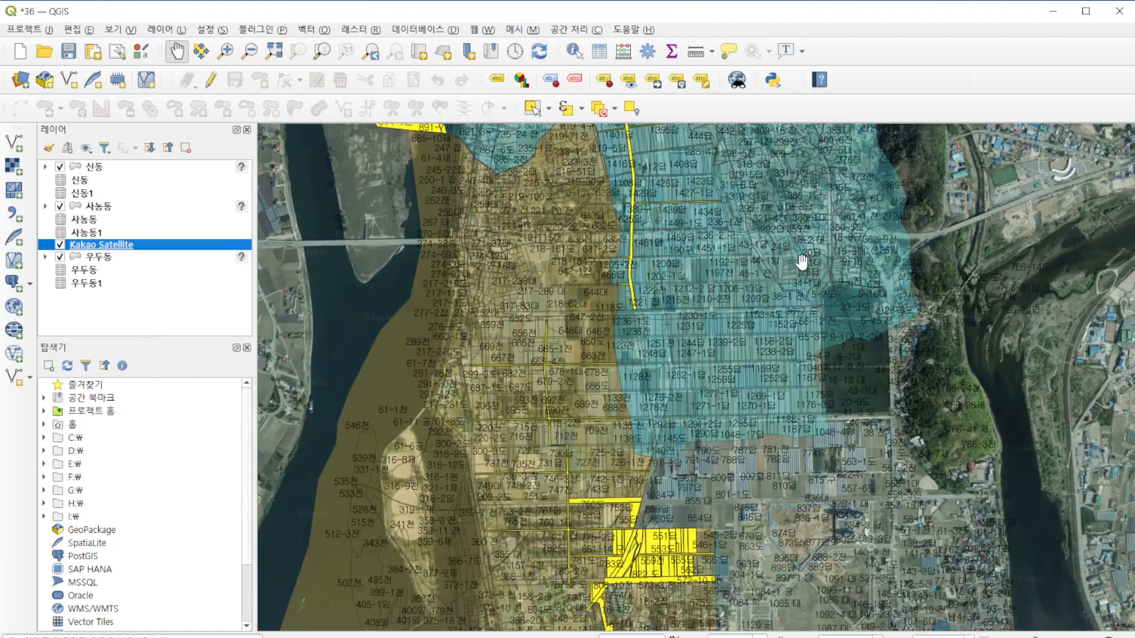
Step: Examine how the yellow parcels at the southern tip line up with the riverbank and roads on the satellite imagery
{"action": "scroll", "coordinate": [801, 257], "scroll_direction": "down", "scroll_amount": 2}
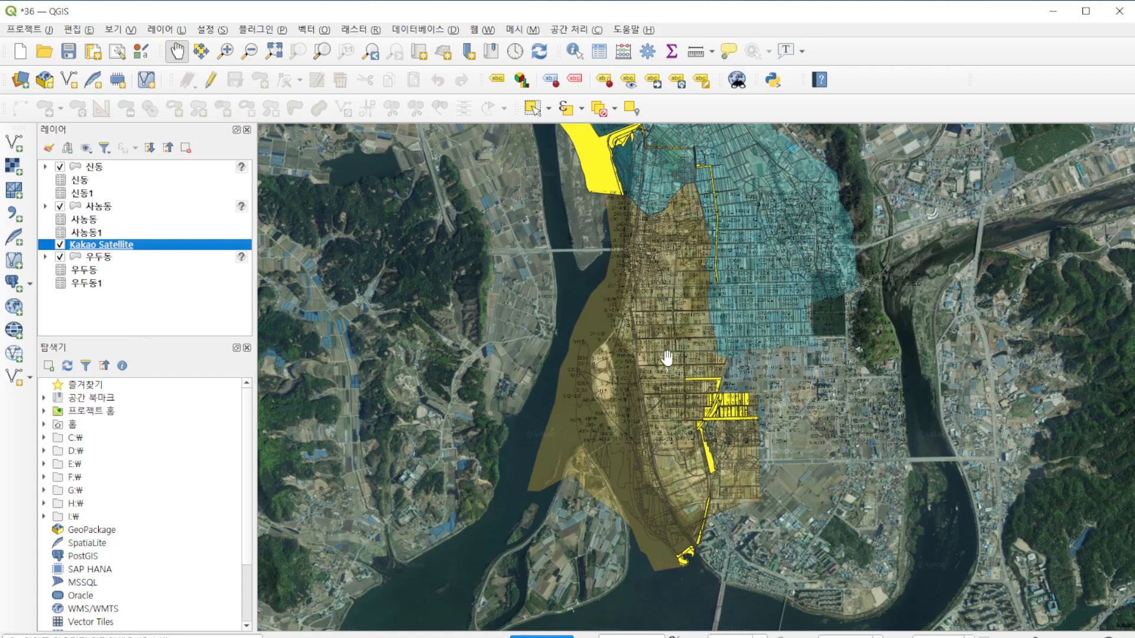
{"action": "scroll", "coordinate": [680, 571], "scroll_direction": "up", "scroll_amount": 2}
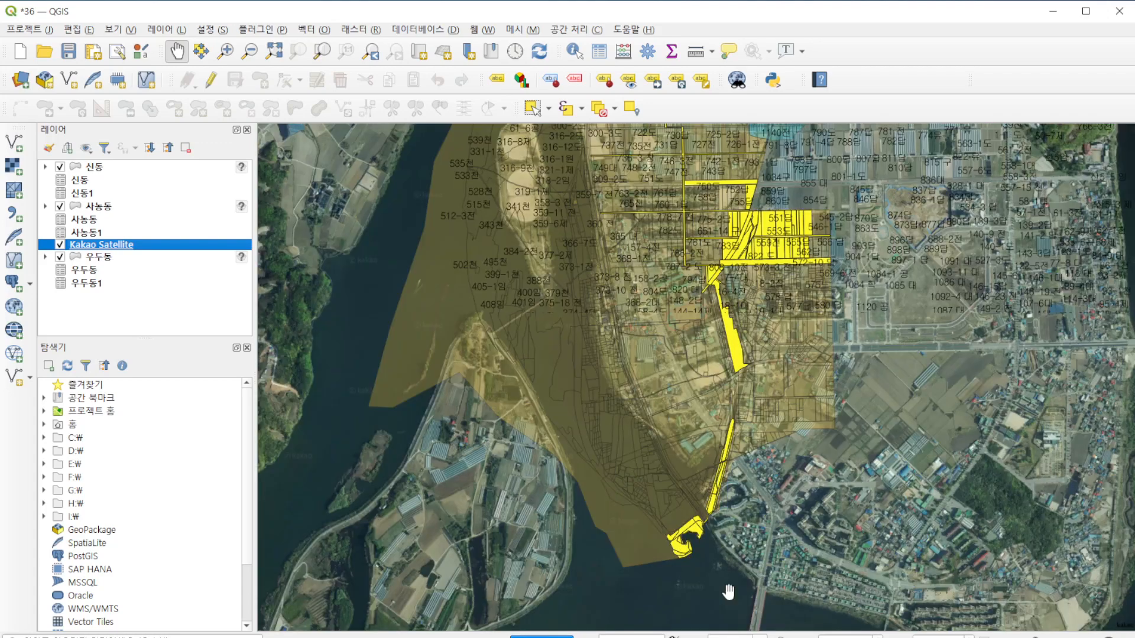
{"action": "key", "text": "ctrl+shift+3"}
{"action": "mouse_move", "coordinate": [700, 572]}
{"action": "left_mouse_down"}
{"action": "mouse_move", "coordinate": [636, 545]}
{"action": "mouse_move", "coordinate": [699, 523]}
{"action": "mouse_move", "coordinate": [667, 571]}
{"action": "left_mouse_up"}
{"action": "mouse_move", "coordinate": [669, 520]}
{"action": "left_mouse_down"}
{"action": "mouse_move", "coordinate": [702, 475]}
{"action": "mouse_move", "coordinate": [691, 472]}
{"action": "mouse_move", "coordinate": [702, 473]}
{"action": "mouse_move", "coordinate": [699, 502]}
{"action": "left_mouse_up"}
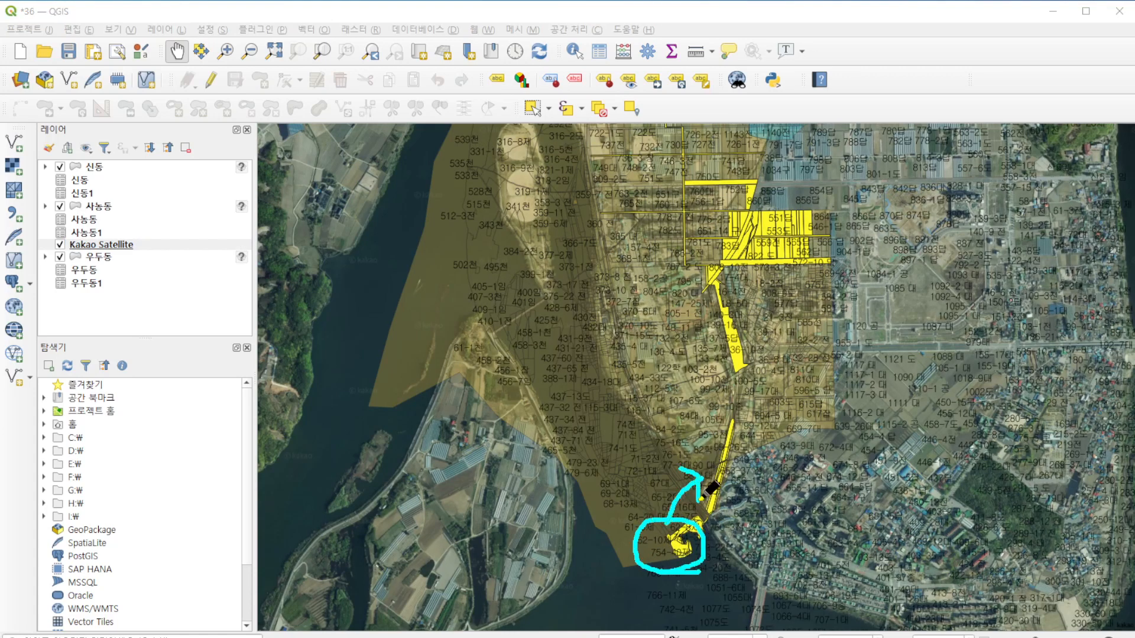
{"action": "key", "text": "ctrl+shift+4"}
{"action": "key", "text": "Escape"}
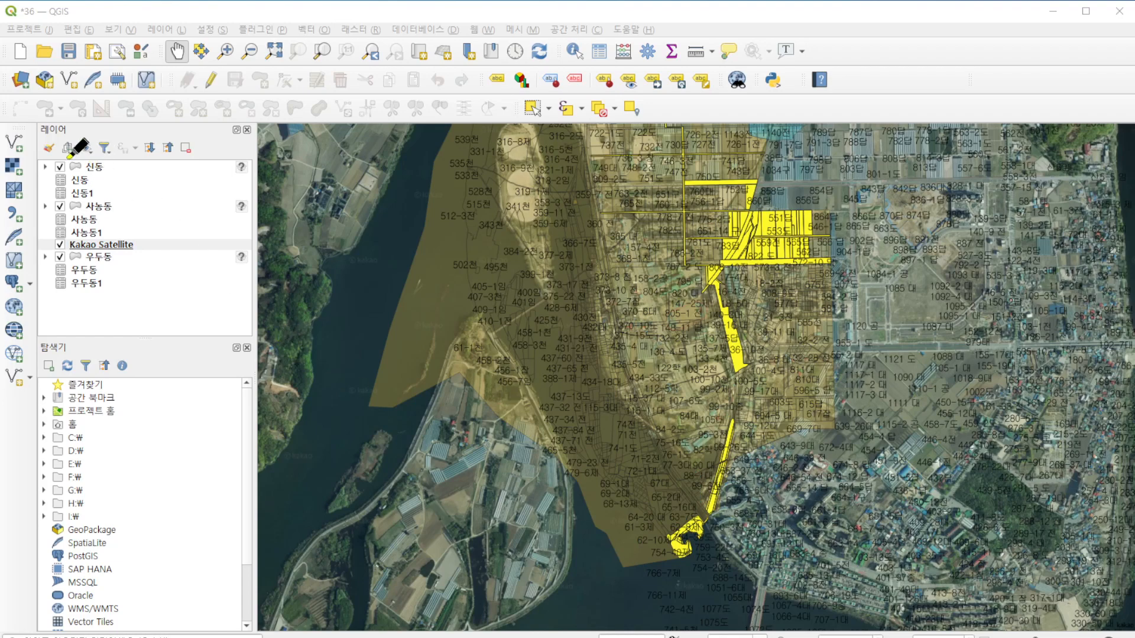
Step: Move the Kakao Satellite layer beneath all the cadastral layers and dismiss the Python error message
{"action": "left_click_drag", "start_coordinate": [122, 246], "coordinate": [116, 288]}
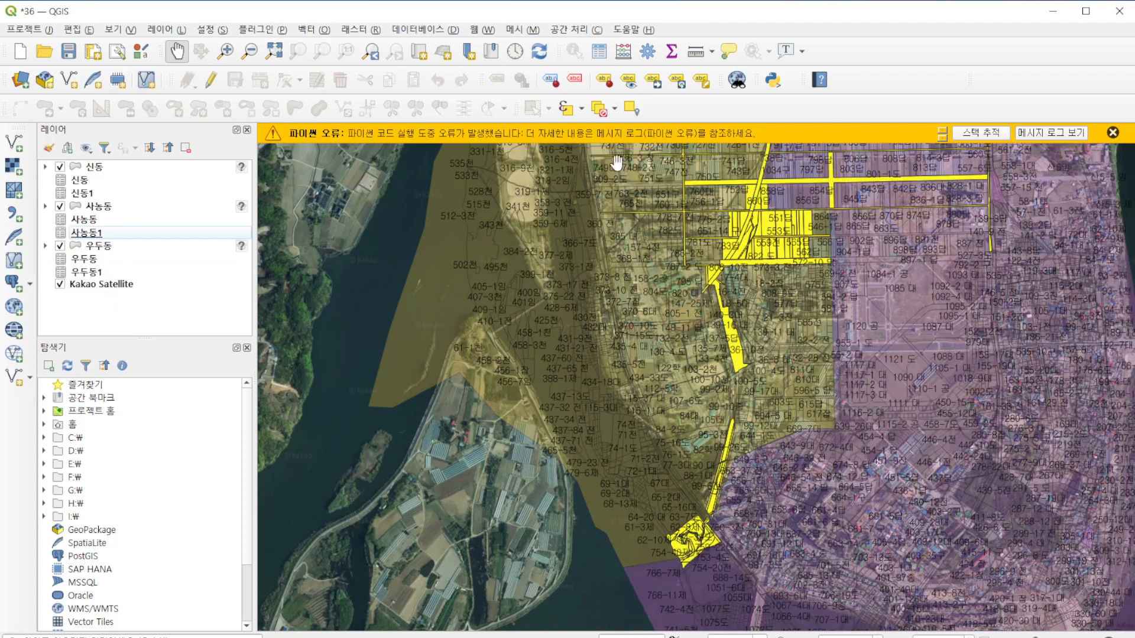
{"action": "left_click", "coordinate": [1112, 132]}
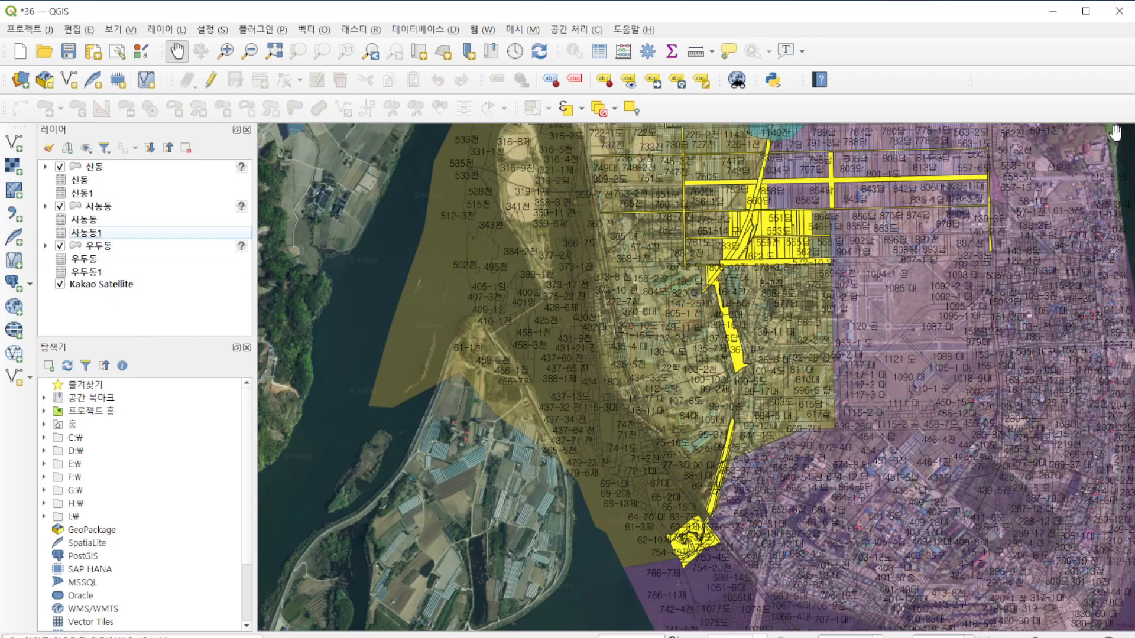
Step: Assign the user-defined coordinate system 지적도 맞춤 to the 신동 layer
{"action": "left_click", "coordinate": [93, 168]}
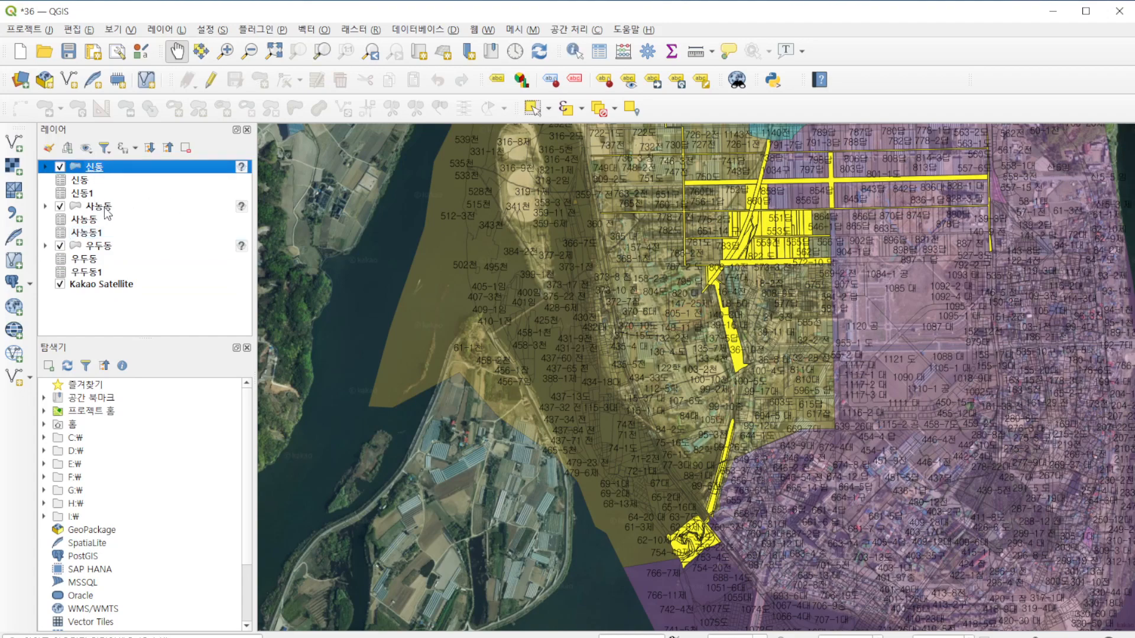
{"action": "right_click", "coordinate": [99, 171]}
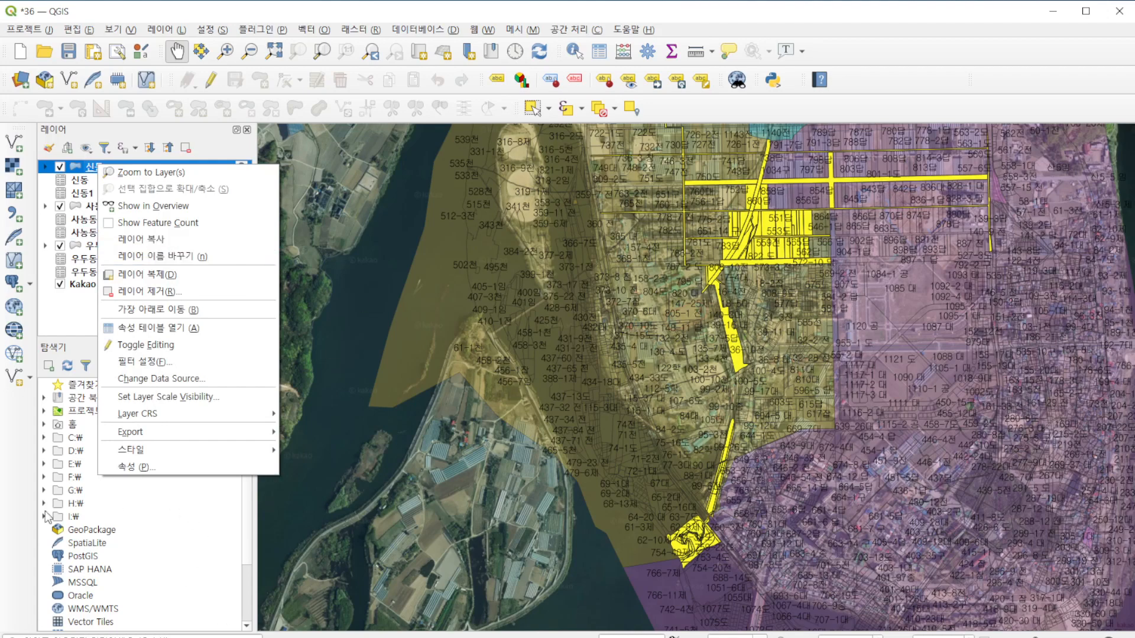
{"action": "left_click", "coordinate": [22, 491]}
{"action": "scroll", "coordinate": [816, 392], "scroll_direction": "down", "scroll_amount": 2}
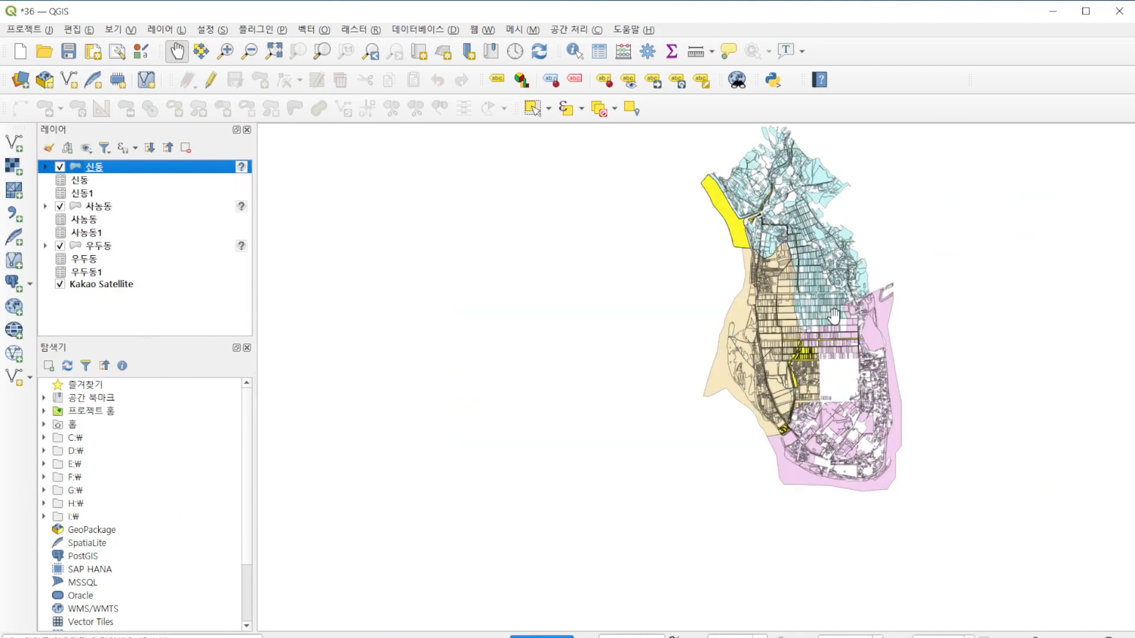
{"action": "scroll", "coordinate": [887, 309], "scroll_direction": "up", "scroll_amount": 2}
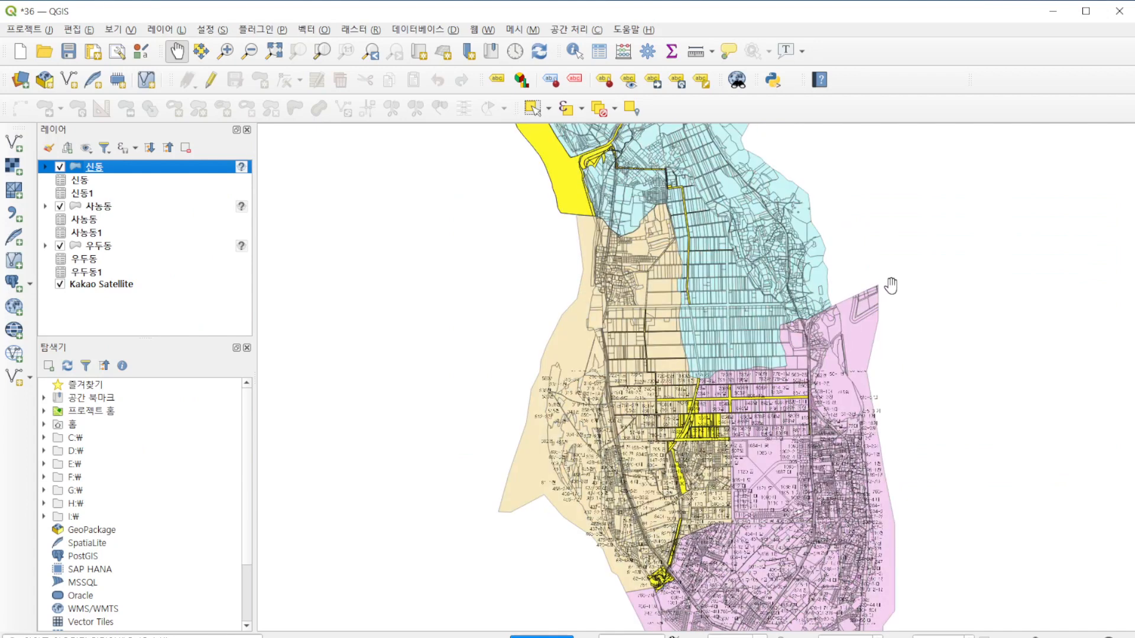
{"action": "scroll", "coordinate": [892, 284], "scroll_direction": "down", "scroll_amount": 2}
{"action": "scroll", "coordinate": [874, 197], "scroll_direction": "up", "scroll_amount": 2}
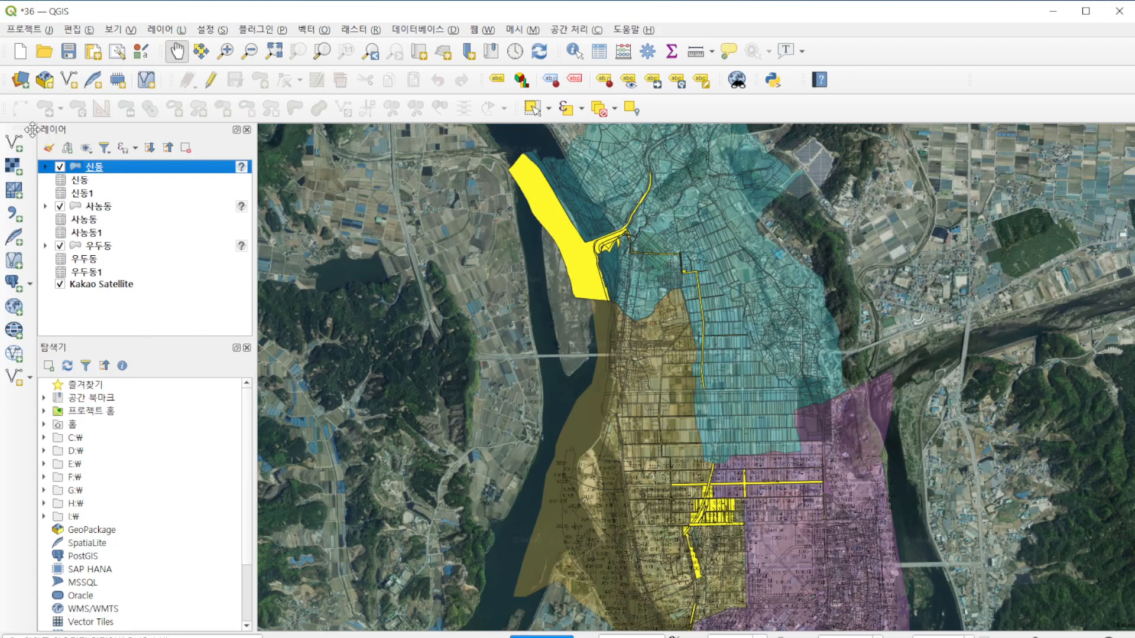
{"action": "left_click", "coordinate": [172, 30]}
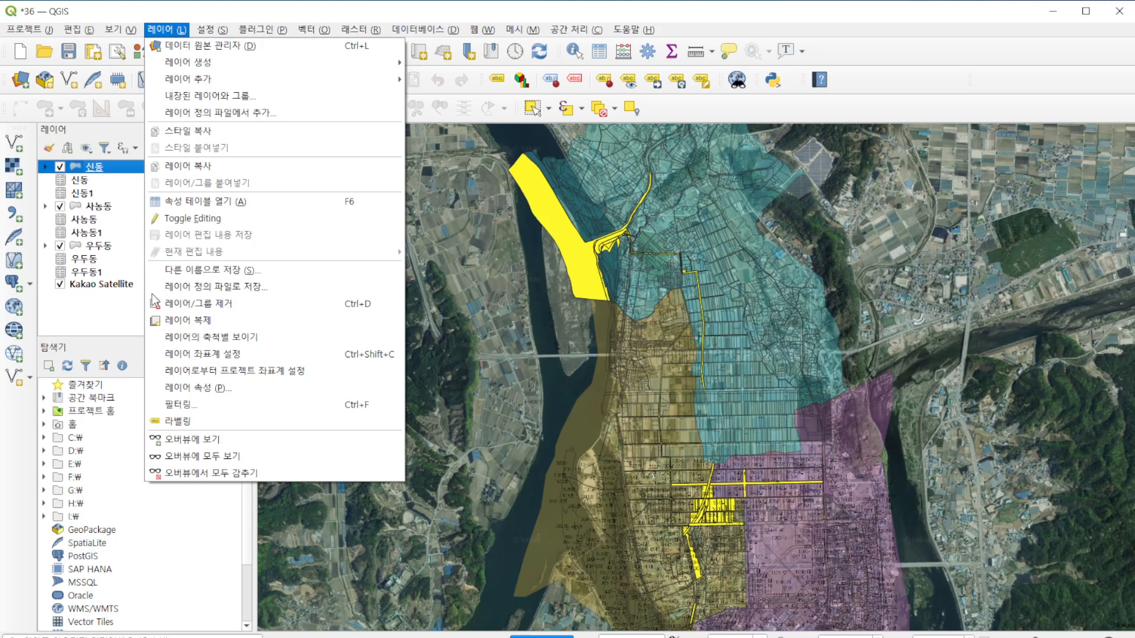
{"action": "left_click", "coordinate": [201, 354]}
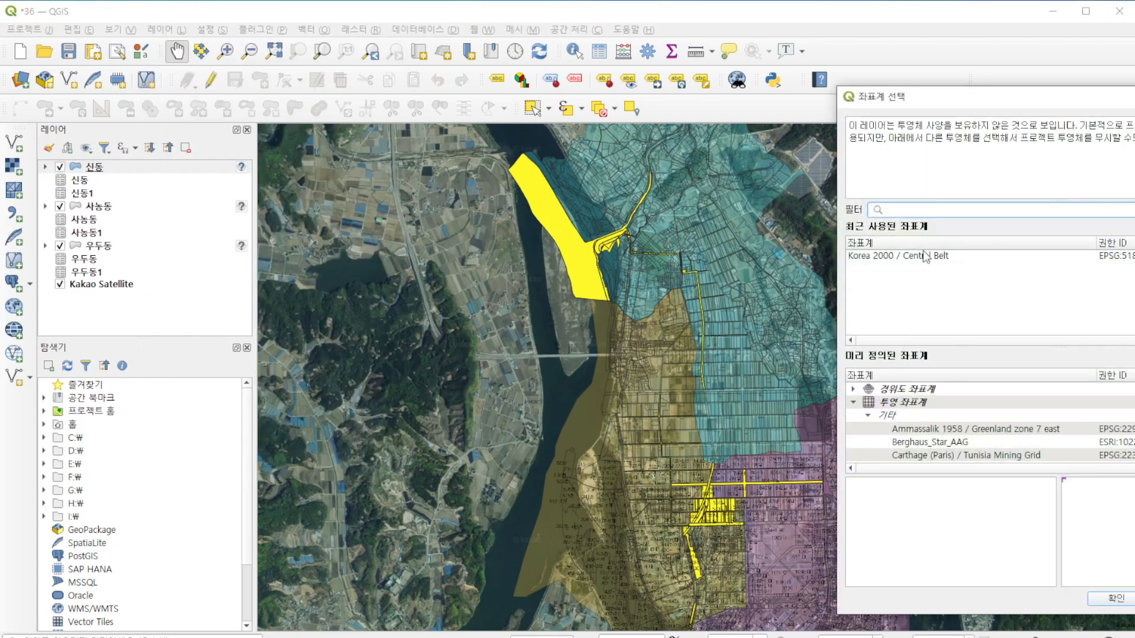
{"action": "left_click", "coordinate": [854, 402]}
{"action": "left_click", "coordinate": [855, 415]}
{"action": "left_click", "coordinate": [894, 429]}
{"action": "left_click", "coordinate": [1091, 597]}
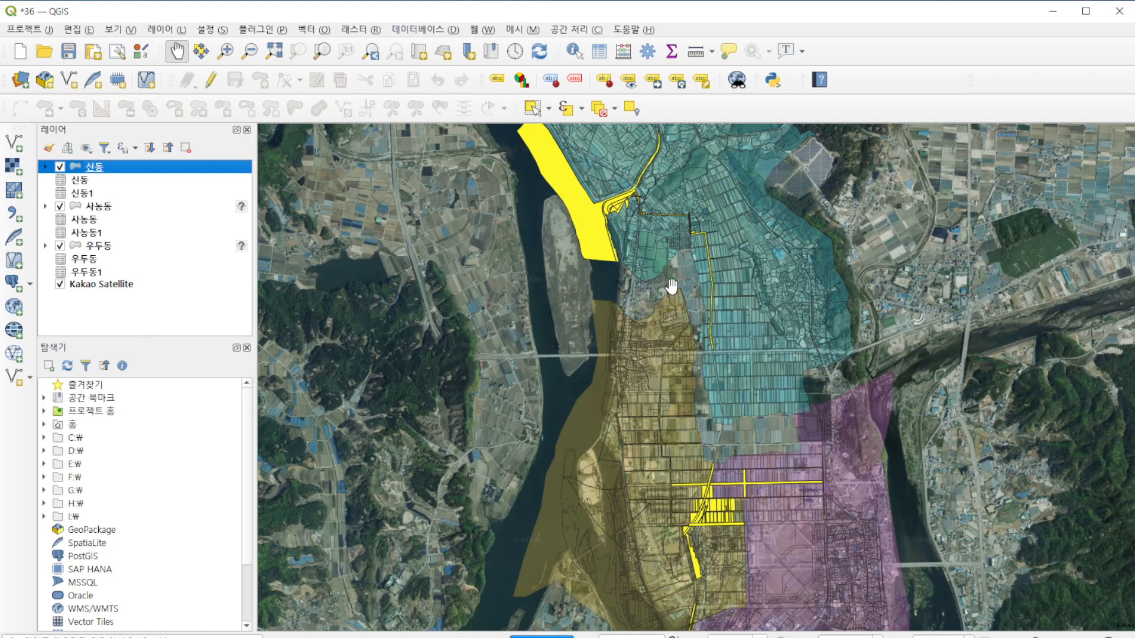
Step: Assign the user-defined coordinate system 지적도 맞춤 to the 사농동 layer
{"action": "left_click", "coordinate": [99, 207]}
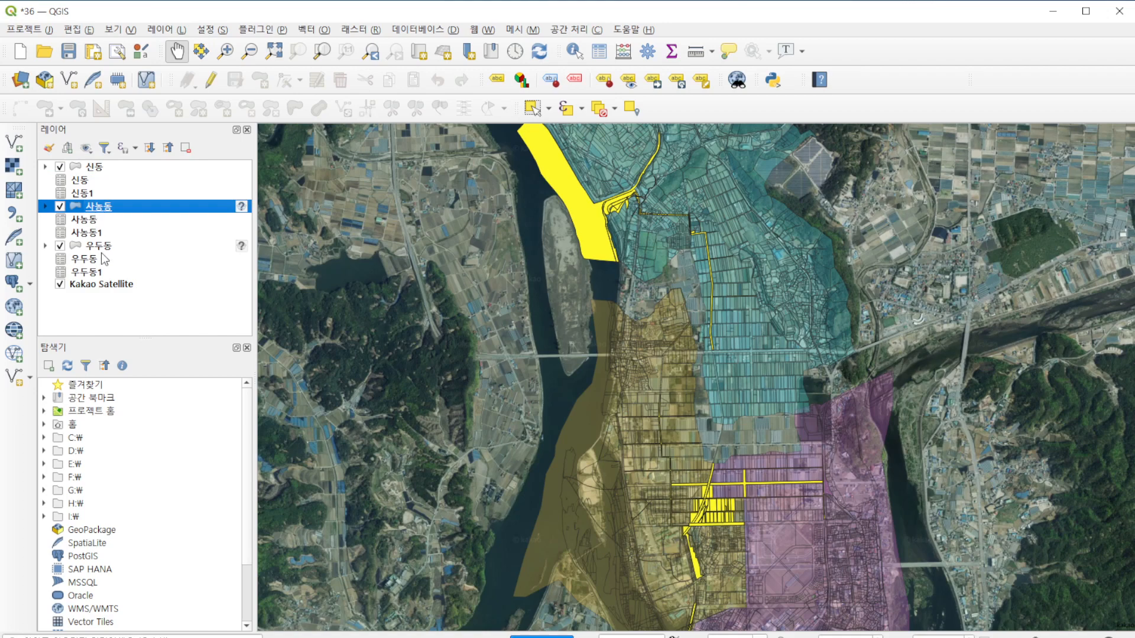
{"action": "left_click", "coordinate": [172, 32]}
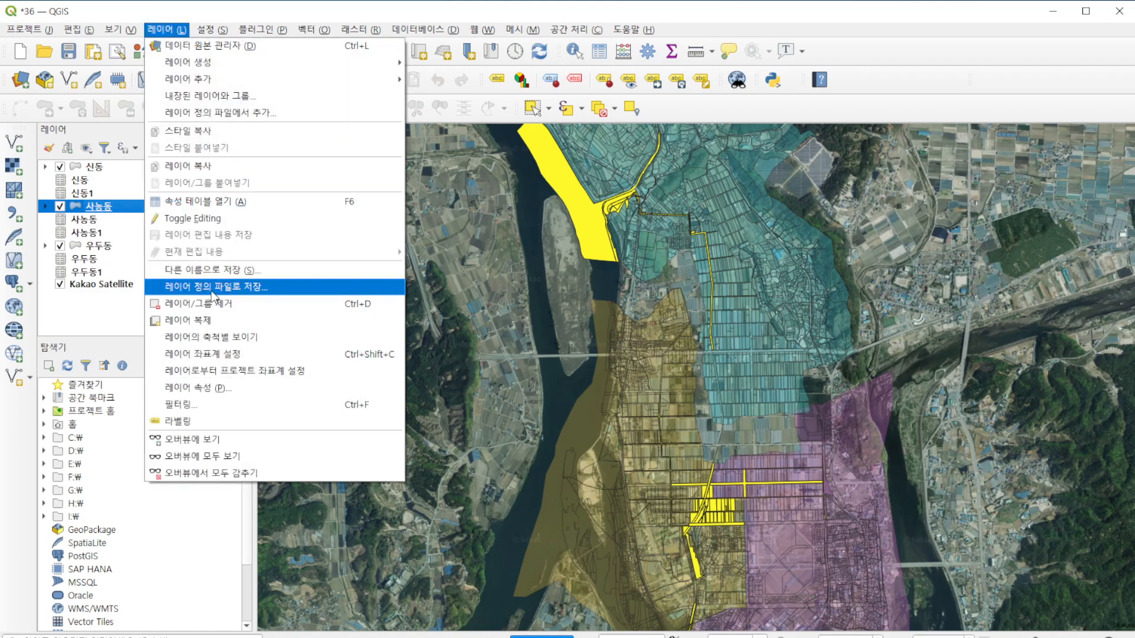
{"action": "left_click", "coordinate": [236, 354]}
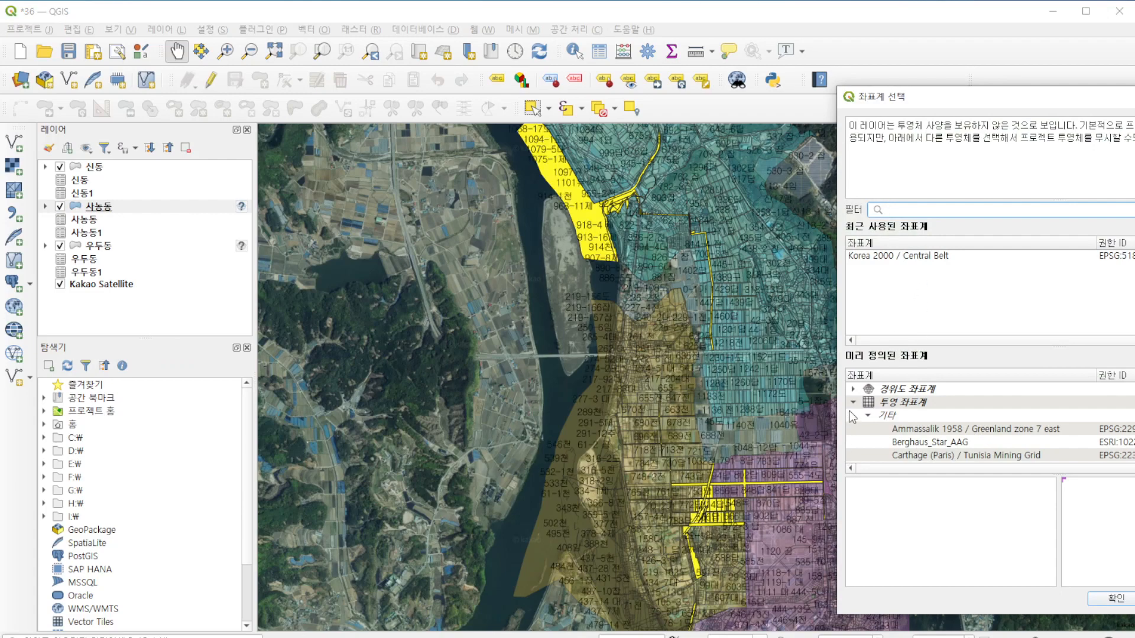
{"action": "left_click", "coordinate": [853, 403]}
{"action": "double_click", "coordinate": [866, 416]}
{"action": "left_click", "coordinate": [894, 430]}
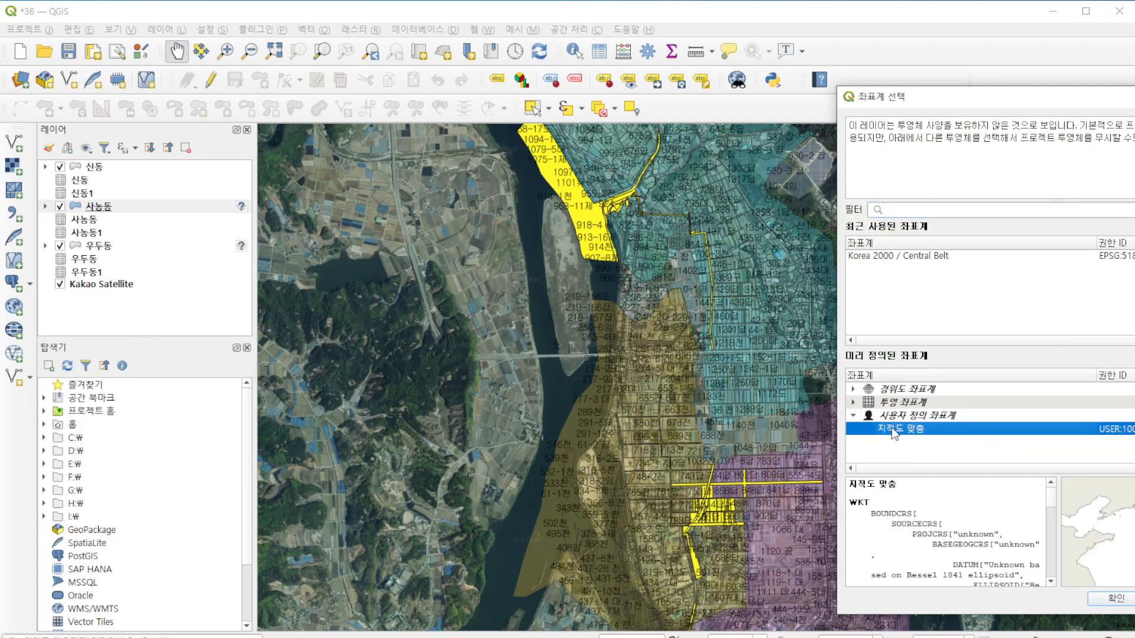
{"action": "left_click", "coordinate": [1128, 601]}
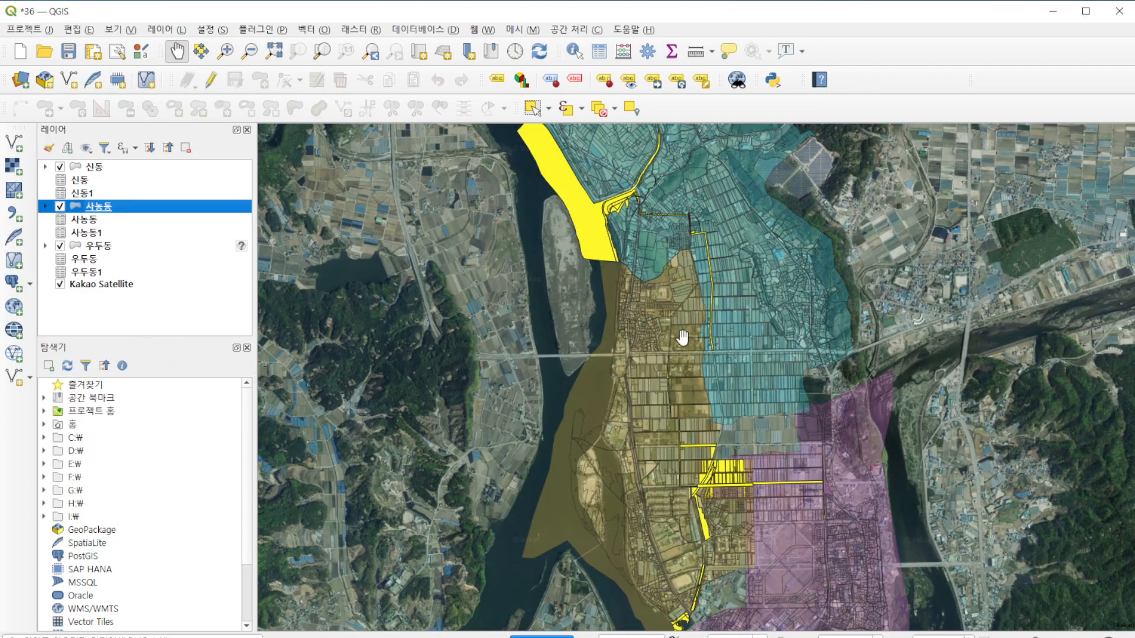
Step: Assign the user-defined coordinate system 지적도 맞춤 to the 우두동 layer
{"action": "scroll", "coordinate": [686, 381], "scroll_direction": "down", "scroll_amount": 1}
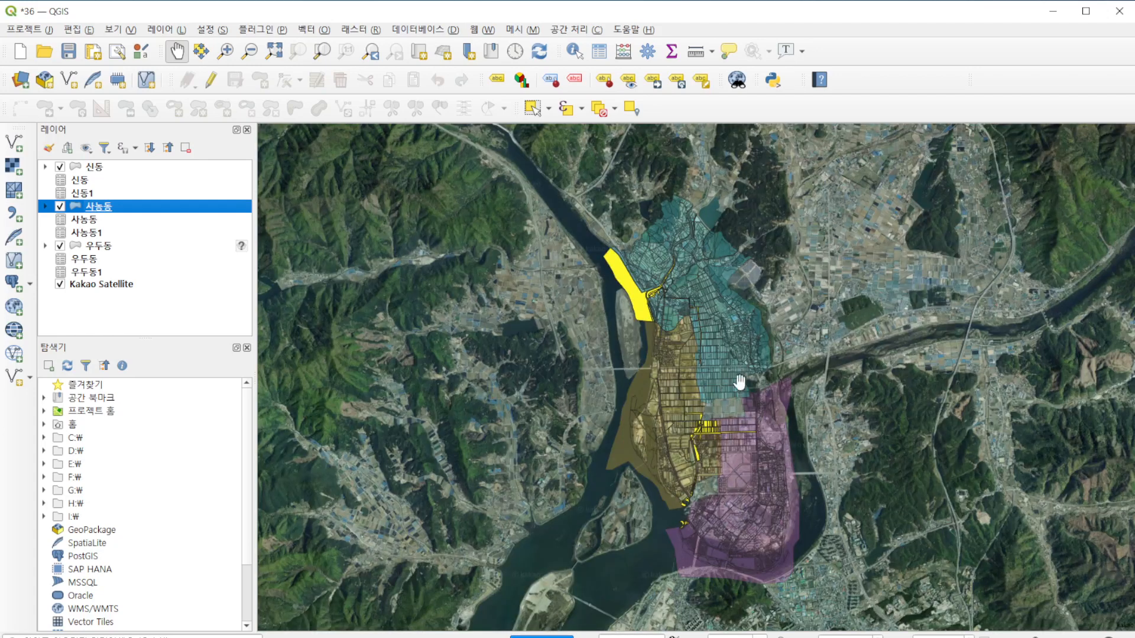
{"action": "left_click", "coordinate": [102, 246]}
{"action": "right_click", "coordinate": [106, 244]}
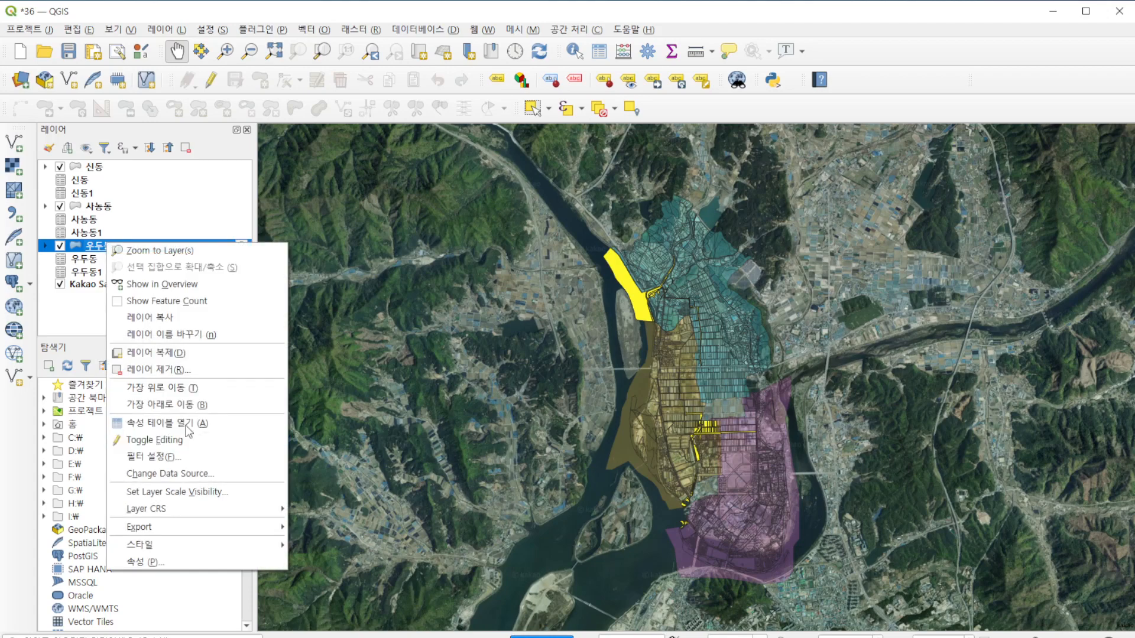
{"action": "left_click", "coordinate": [173, 31]}
{"action": "left_click", "coordinate": [202, 354]}
{"action": "left_click", "coordinate": [878, 429]}
{"action": "left_click", "coordinate": [1116, 599]}
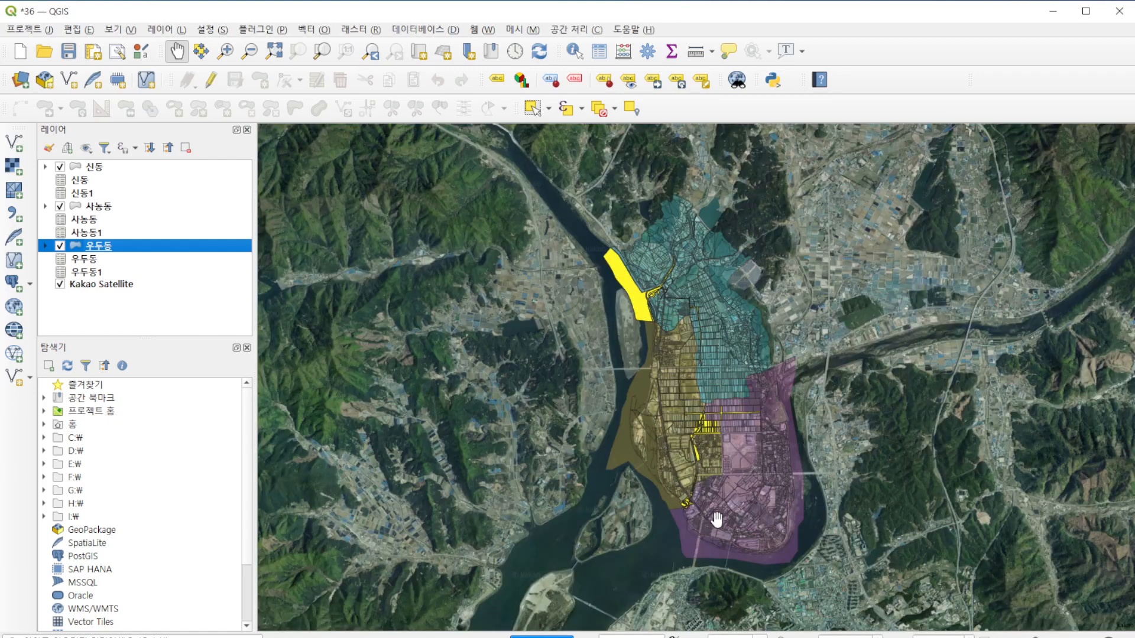
Step: Inspect the yellow parcels at the southern tip and the strip leading north from them against the satellite imagery
{"action": "scroll", "coordinate": [699, 513], "scroll_direction": "up", "scroll_amount": 2}
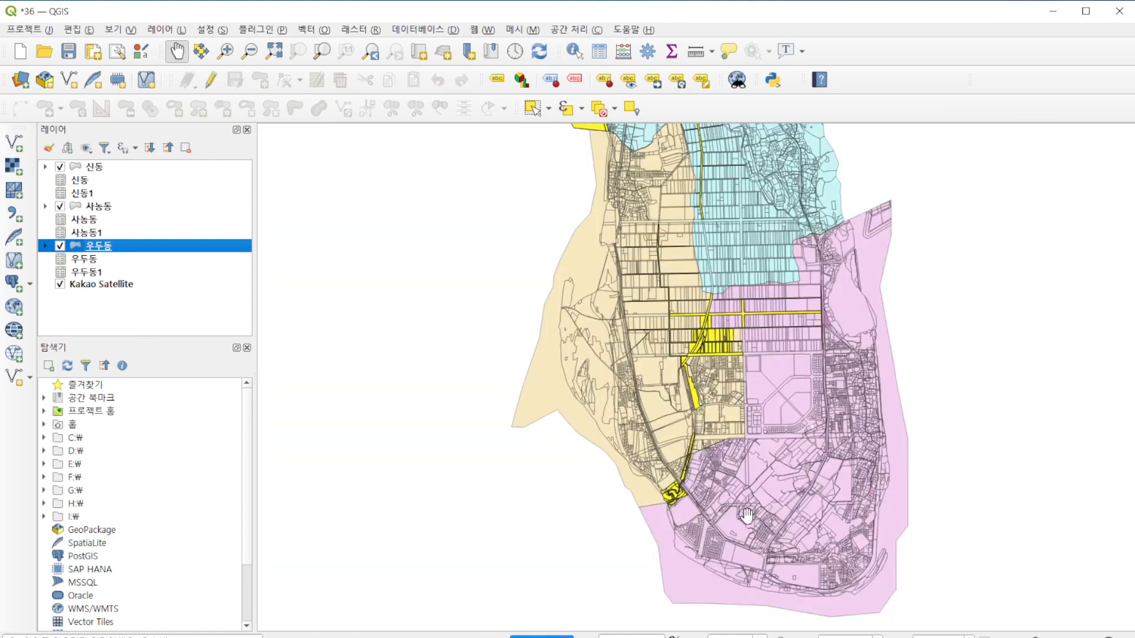
{"action": "scroll", "coordinate": [701, 508], "scroll_direction": "up", "scroll_amount": 2}
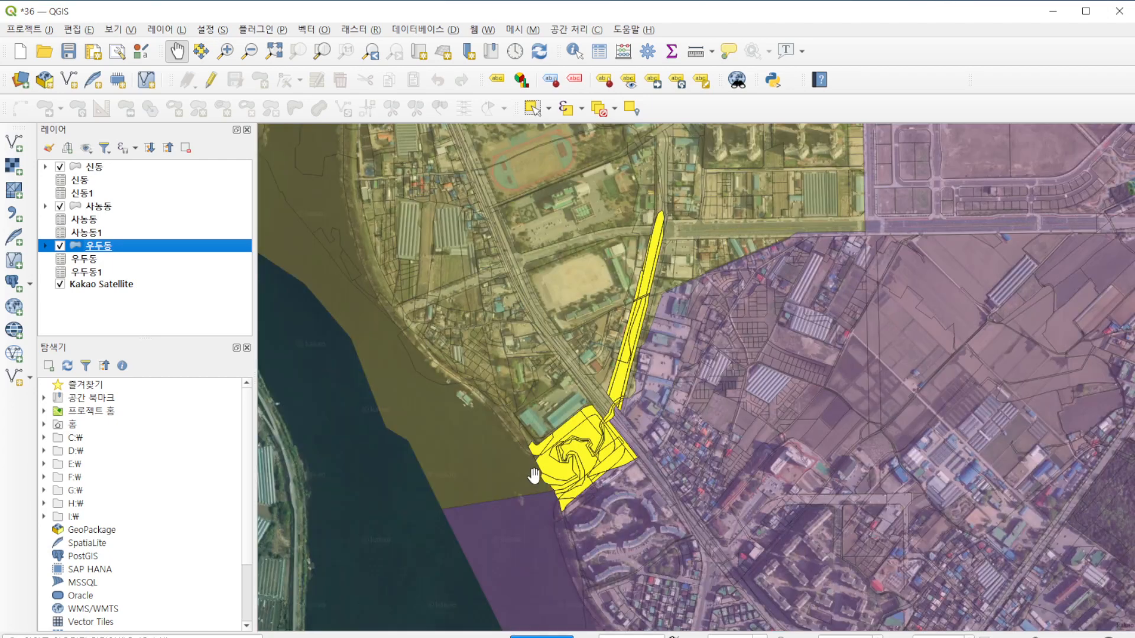
{"action": "scroll", "coordinate": [539, 465], "scroll_direction": "up", "scroll_amount": 1}
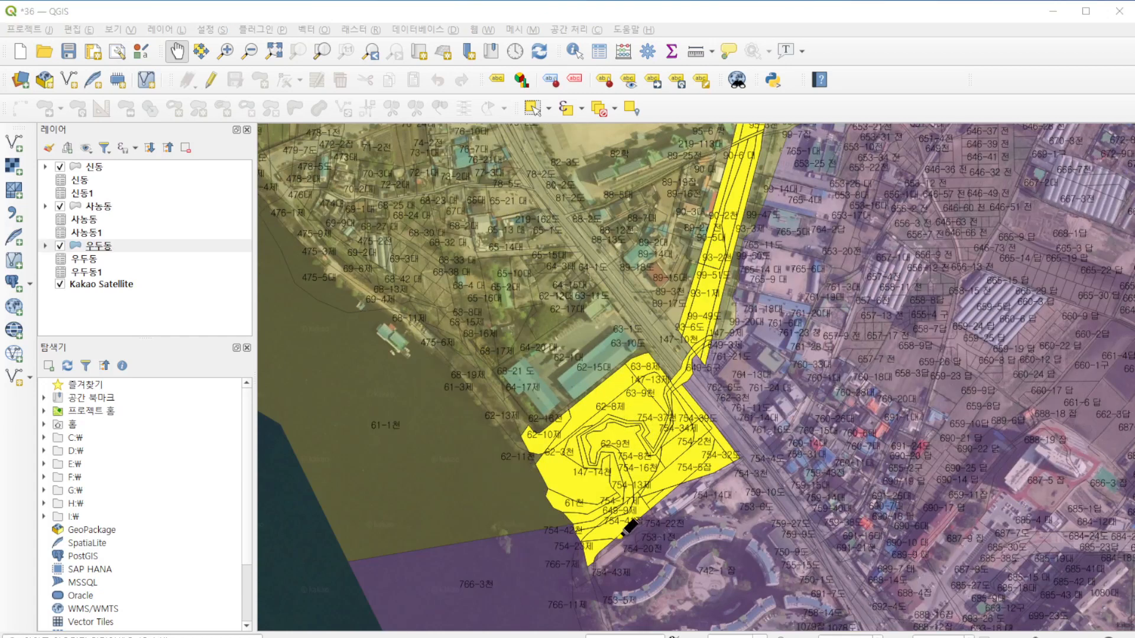
{"action": "mouse_move", "coordinate": [600, 568]}
{"action": "left_mouse_down"}
{"action": "mouse_move", "coordinate": [552, 562]}
{"action": "mouse_move", "coordinate": [558, 304]}
{"action": "mouse_move", "coordinate": [839, 496]}
{"action": "mouse_move", "coordinate": [540, 552]}
{"action": "left_mouse_up"}
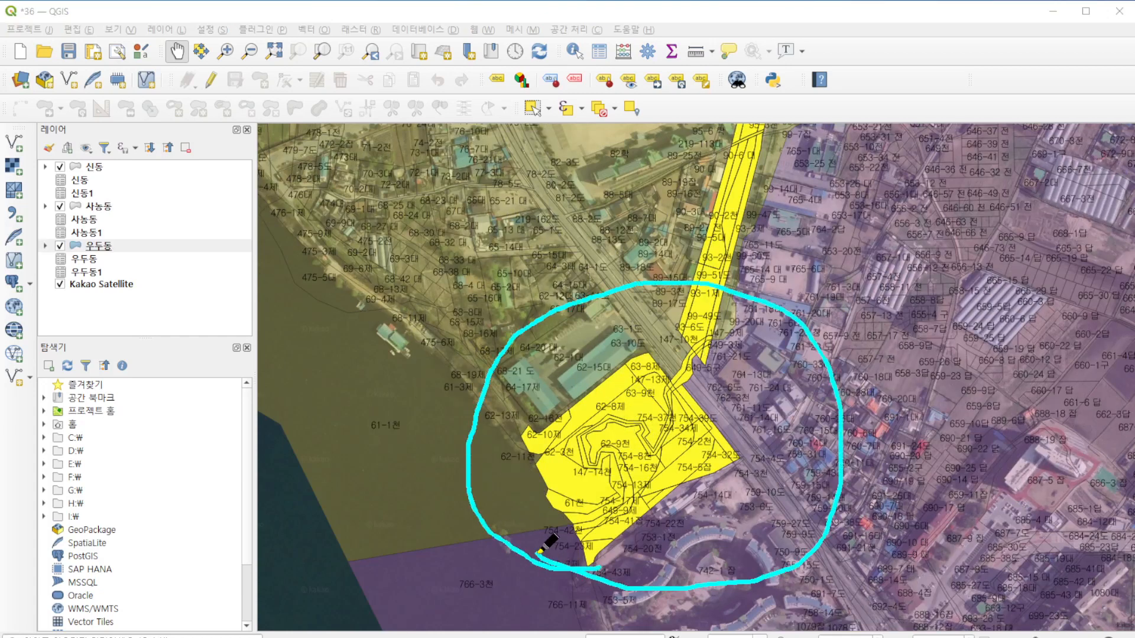
{"action": "mouse_move", "coordinate": [546, 436]}
{"action": "left_mouse_down"}
{"action": "mouse_move", "coordinate": [650, 383]}
{"action": "mouse_move", "coordinate": [609, 511]}
{"action": "mouse_move", "coordinate": [583, 455]}
{"action": "left_mouse_up"}
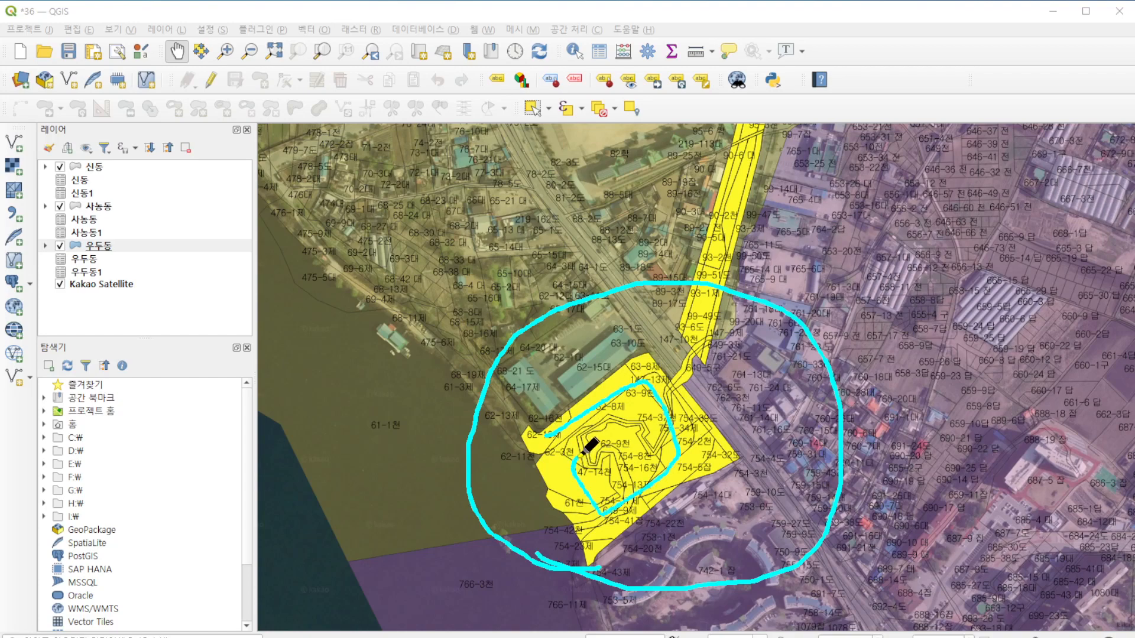
{"action": "mouse_move", "coordinate": [756, 167]}
{"action": "left_mouse_down"}
{"action": "mouse_move", "coordinate": [717, 324]}
{"action": "mouse_move", "coordinate": [693, 349]}
{"action": "left_mouse_up"}
{"action": "left_click_drag", "start_coordinate": [744, 143], "coordinate": [686, 342]}
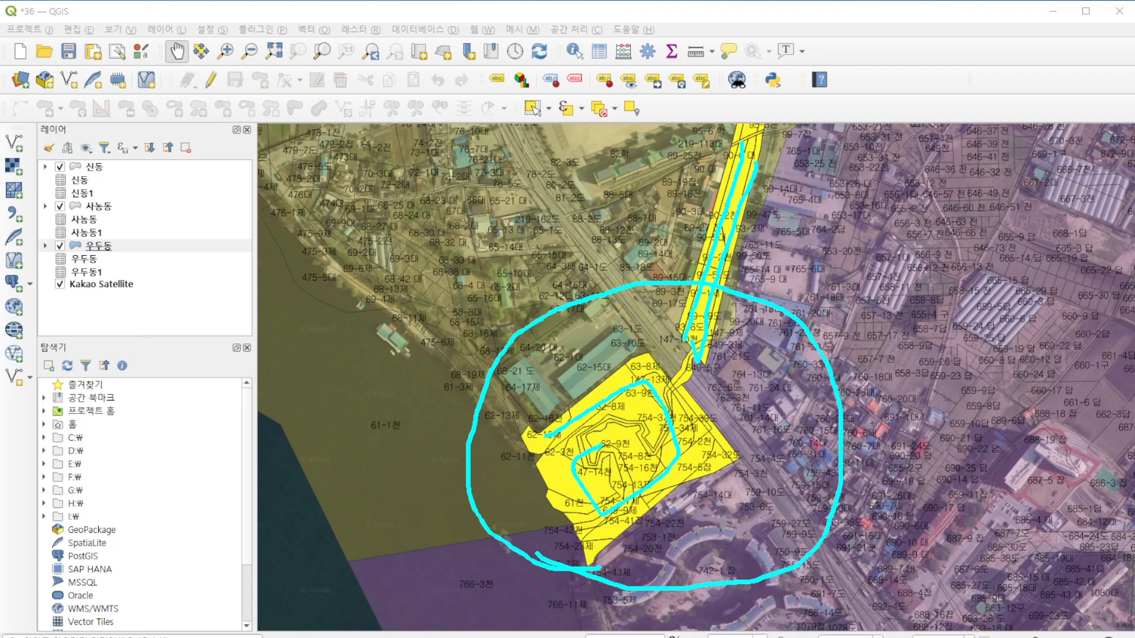
{"action": "key", "text": "Escape"}
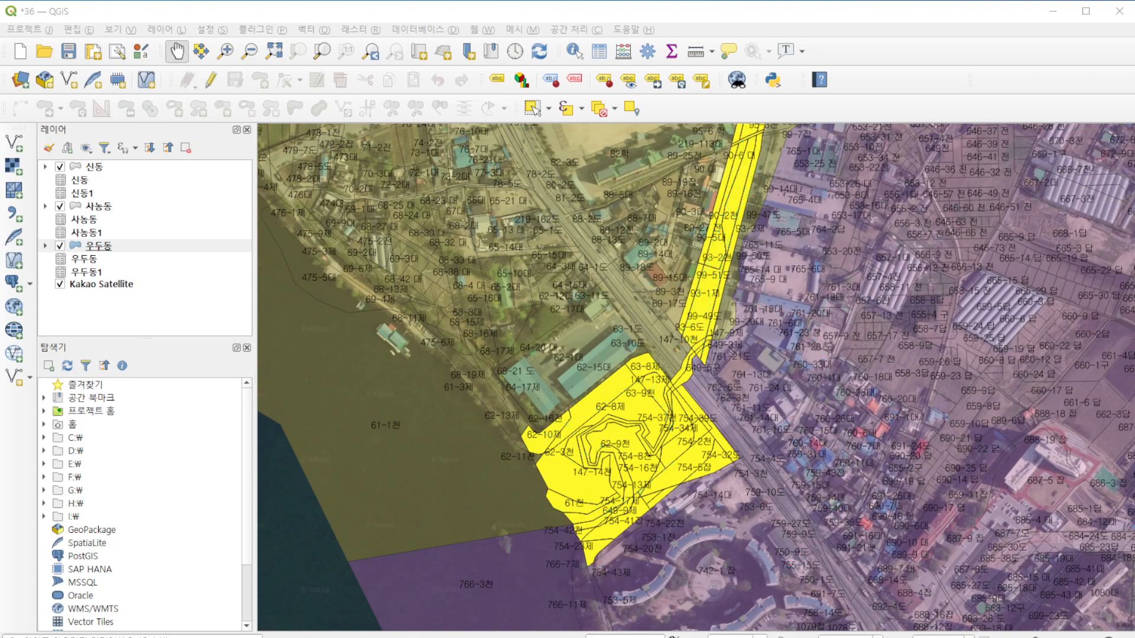
Step: Examine the block of yellow parcels and roads north of road parcel 822 against the satellite imagery
{"action": "scroll", "coordinate": [667, 467], "scroll_direction": "down", "scroll_amount": 3}
{"action": "scroll", "coordinate": [683, 355], "scroll_direction": "up", "scroll_amount": 2}
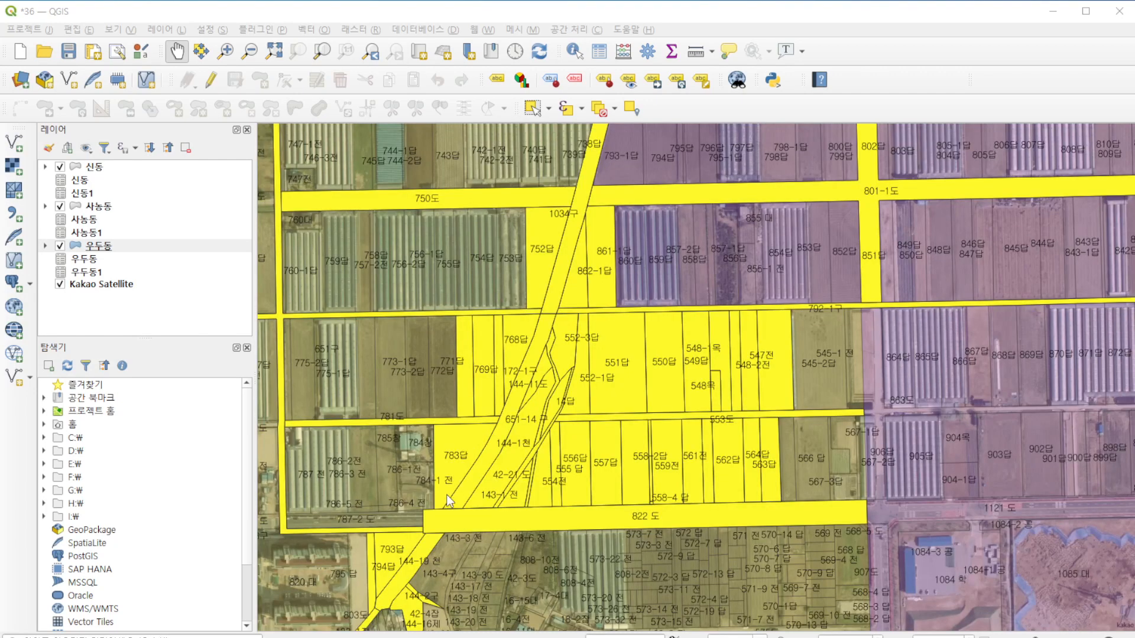
{"action": "mouse_move", "coordinate": [413, 539]}
{"action": "left_mouse_down"}
{"action": "mouse_move", "coordinate": [445, 250]}
{"action": "mouse_move", "coordinate": [885, 300]}
{"action": "mouse_move", "coordinate": [367, 512]}
{"action": "left_mouse_up"}
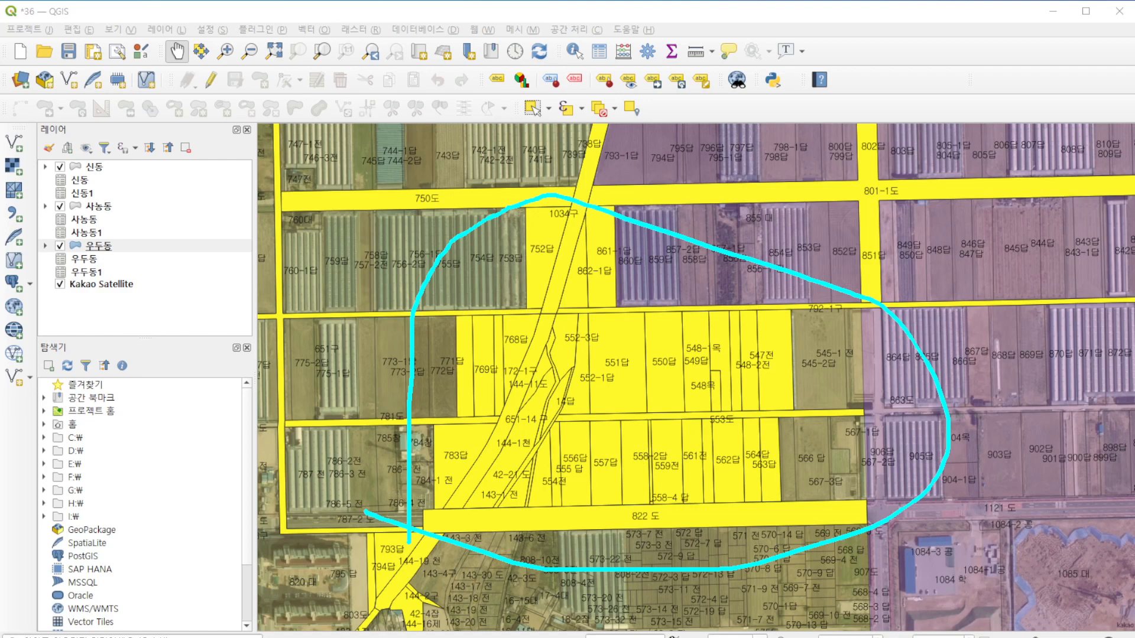
Step: Review the full extent of the 신동, 사농동 and 우두동 layers over the satellite imagery, including where the yellow parcels cross their boundaries
{"action": "scroll", "coordinate": [665, 413], "scroll_direction": "down", "scroll_amount": 3}
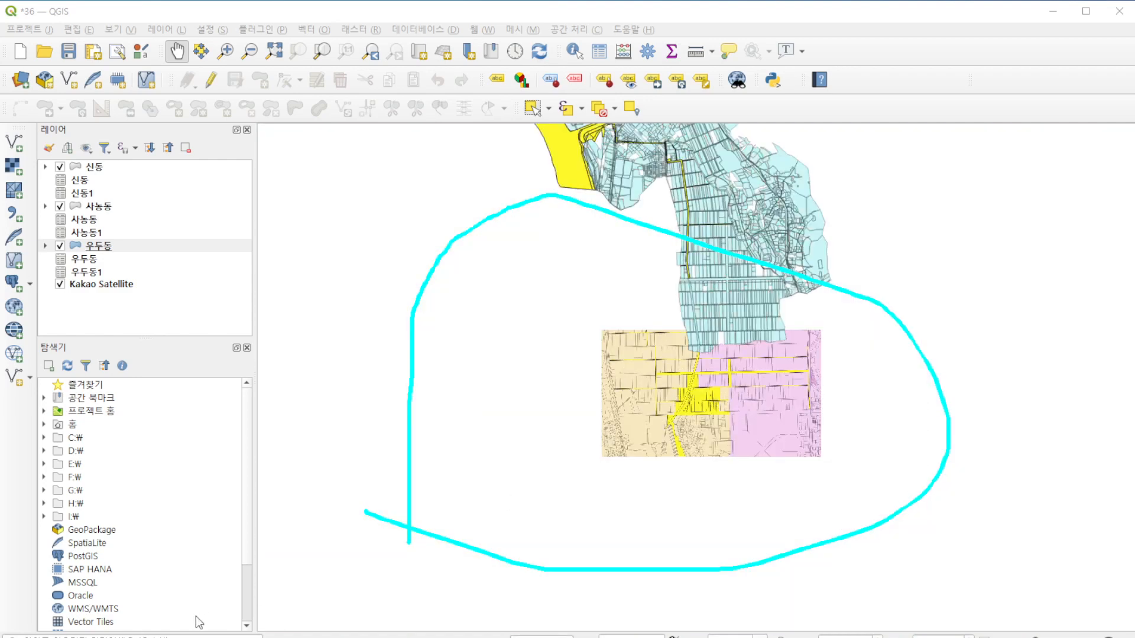
{"action": "scroll", "coordinate": [731, 498], "scroll_direction": "down", "scroll_amount": 2}
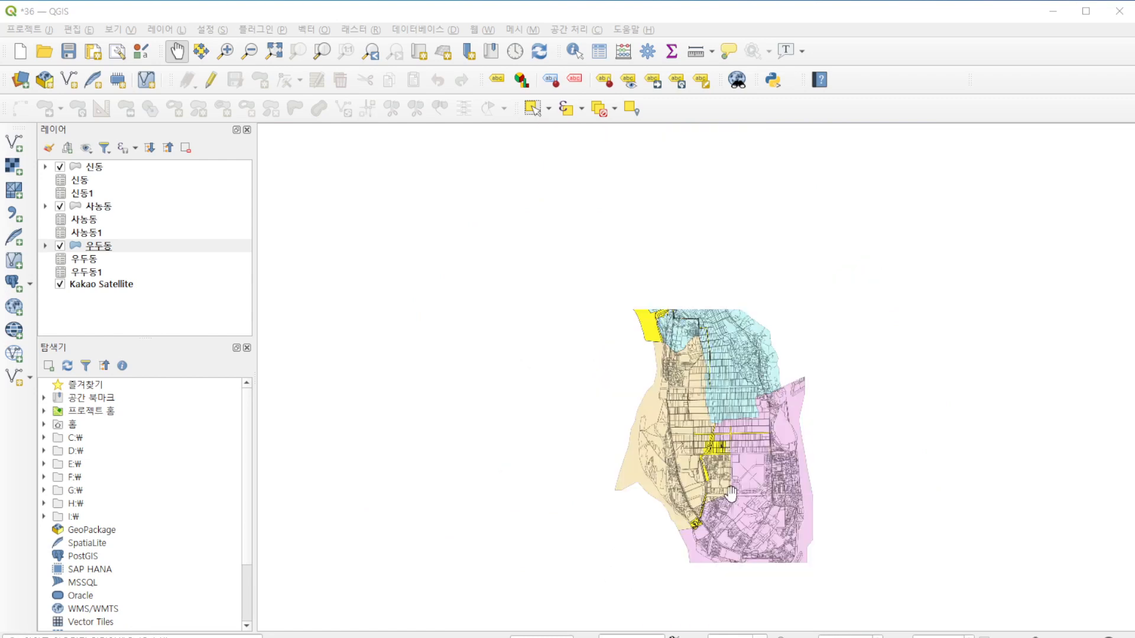
{"action": "scroll", "coordinate": [750, 555], "scroll_direction": "up", "scroll_amount": 1}
{"action": "scroll", "coordinate": [781, 522], "scroll_direction": "down", "scroll_amount": 1}
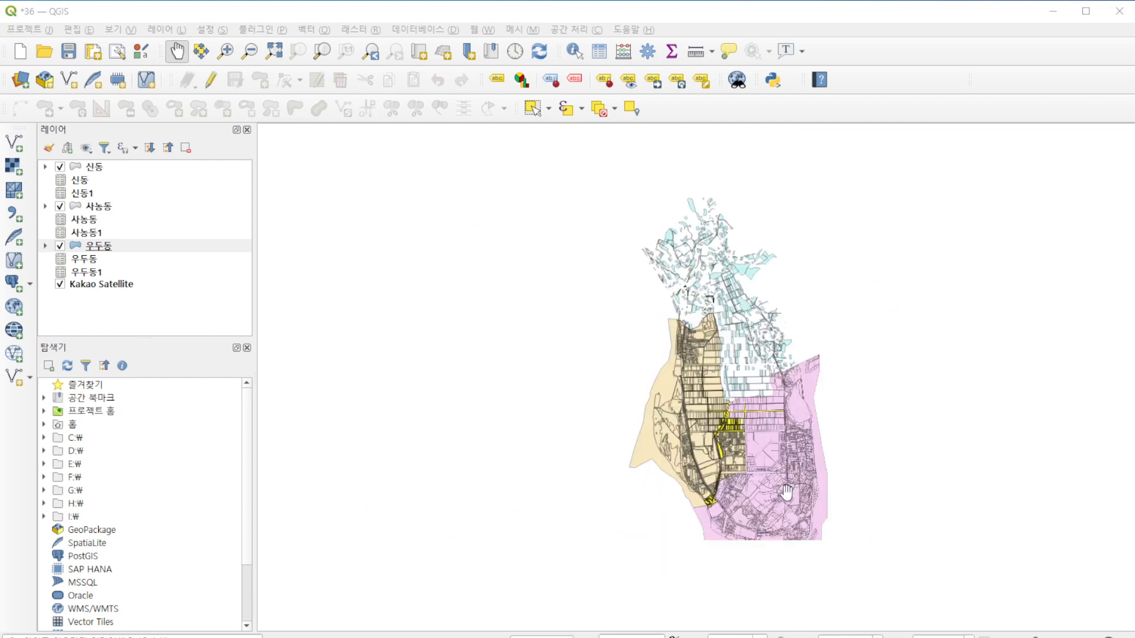
{"action": "scroll", "coordinate": [783, 425], "scroll_direction": "up", "scroll_amount": 1}
{"action": "scroll", "coordinate": [783, 426], "scroll_direction": "down", "scroll_amount": 1}
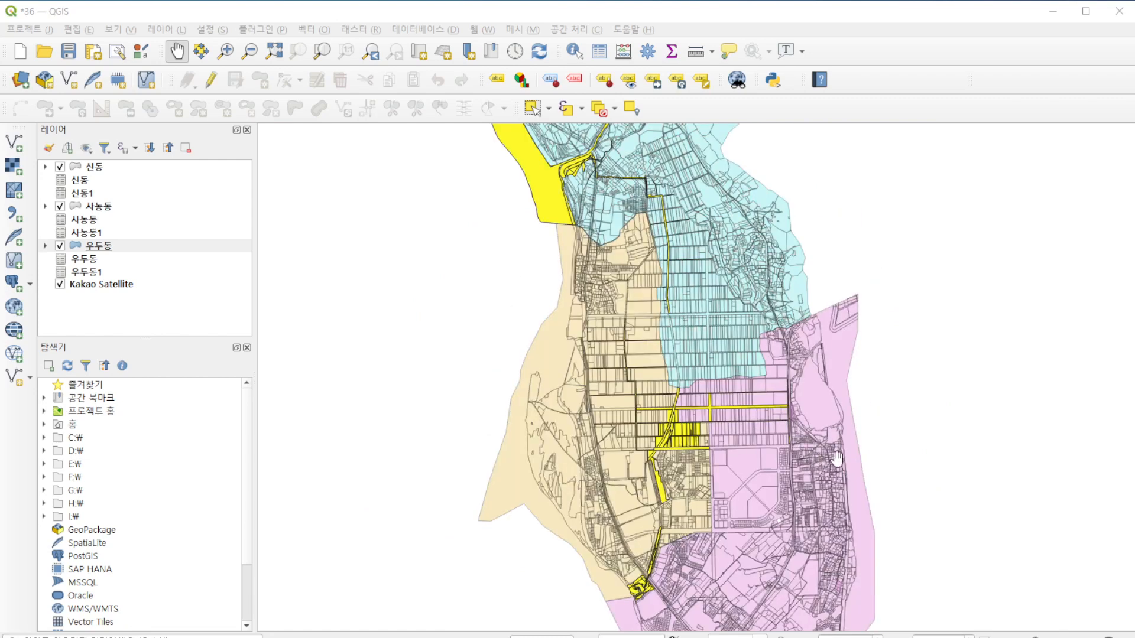
{"action": "scroll", "coordinate": [834, 458], "scroll_direction": "down", "scroll_amount": 1}
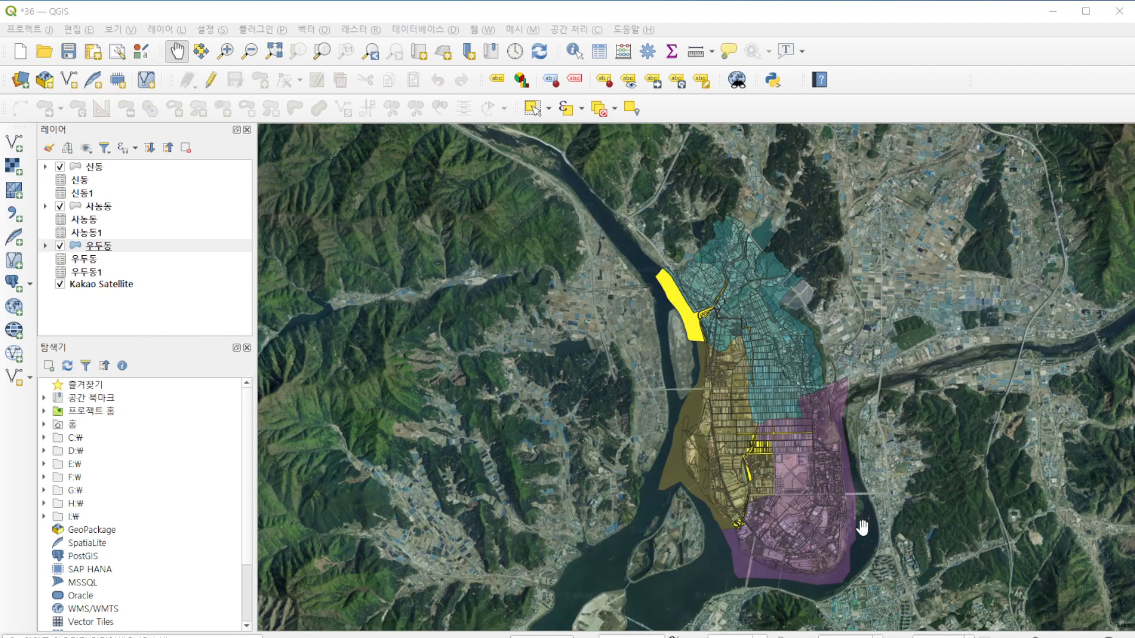
{"action": "scroll", "coordinate": [863, 528], "scroll_direction": "up", "scroll_amount": 1}
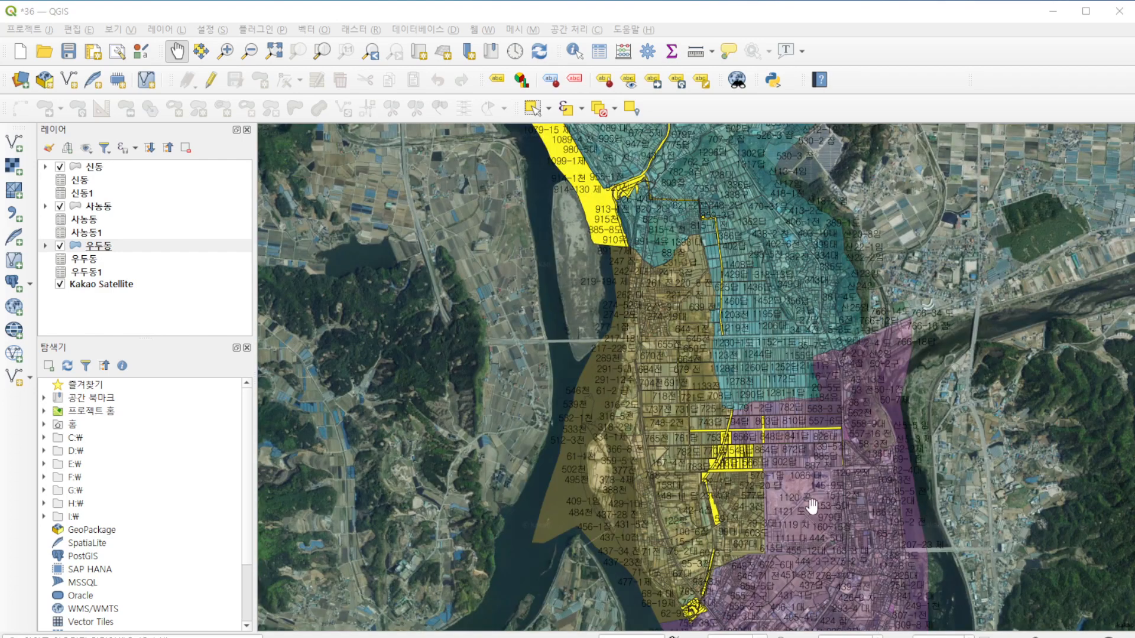
{"action": "scroll", "coordinate": [797, 502], "scroll_direction": "up", "scroll_amount": 2}
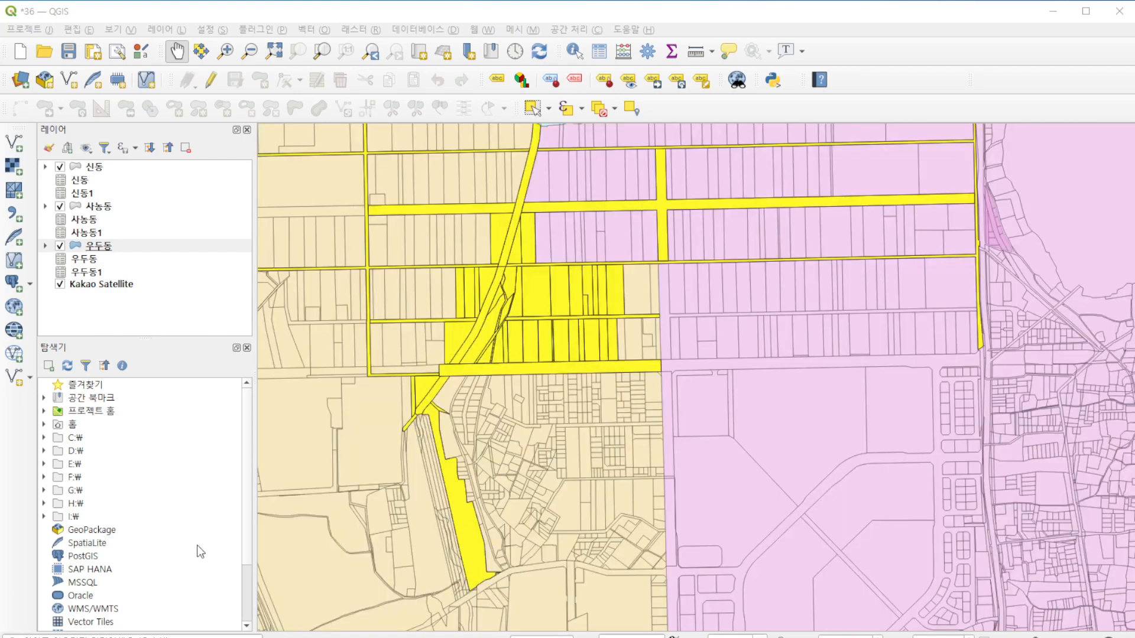